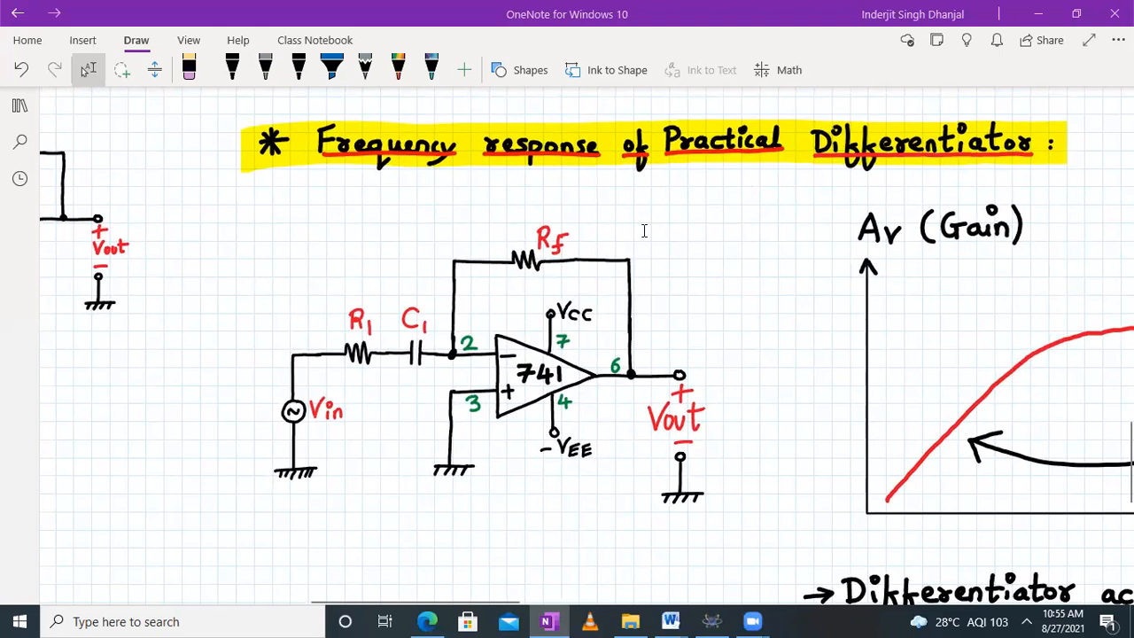
Switch from the OneNote notes to Proteus and start the op-amp differentiator simulation.
scroll(643, 228, left, 1)
scroll(644, 228, down, 1)
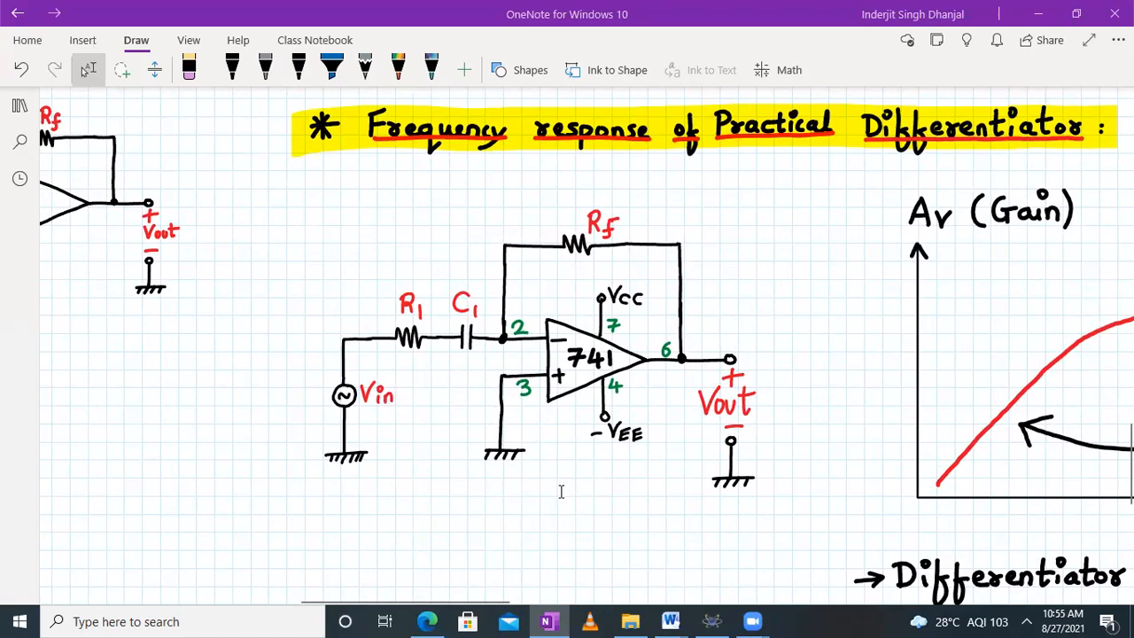
click(712, 622)
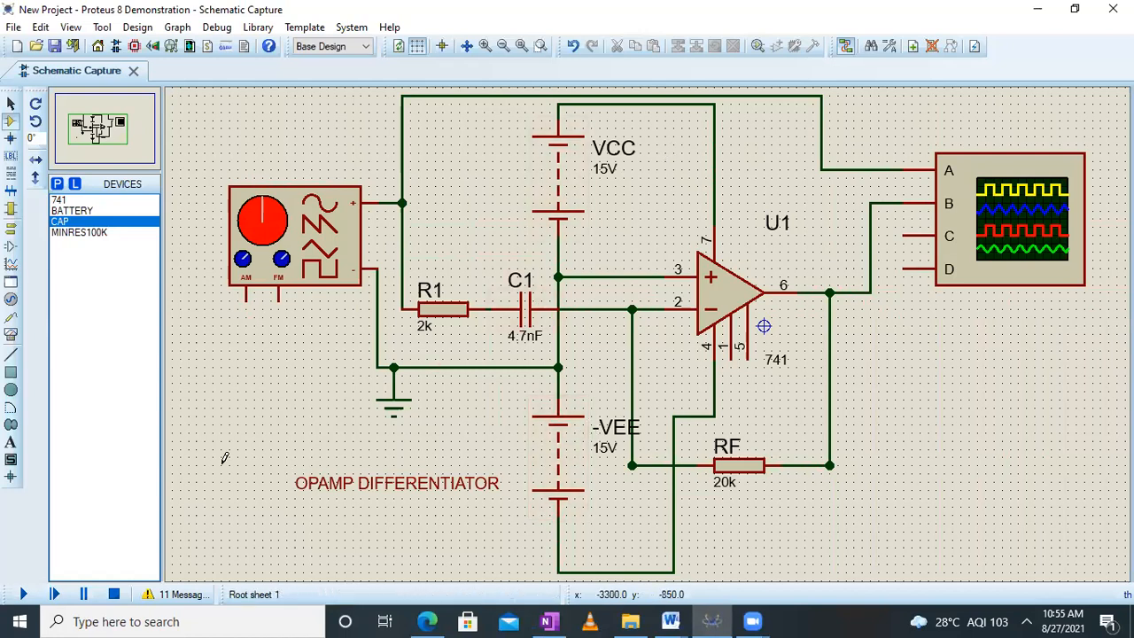
click(24, 596)
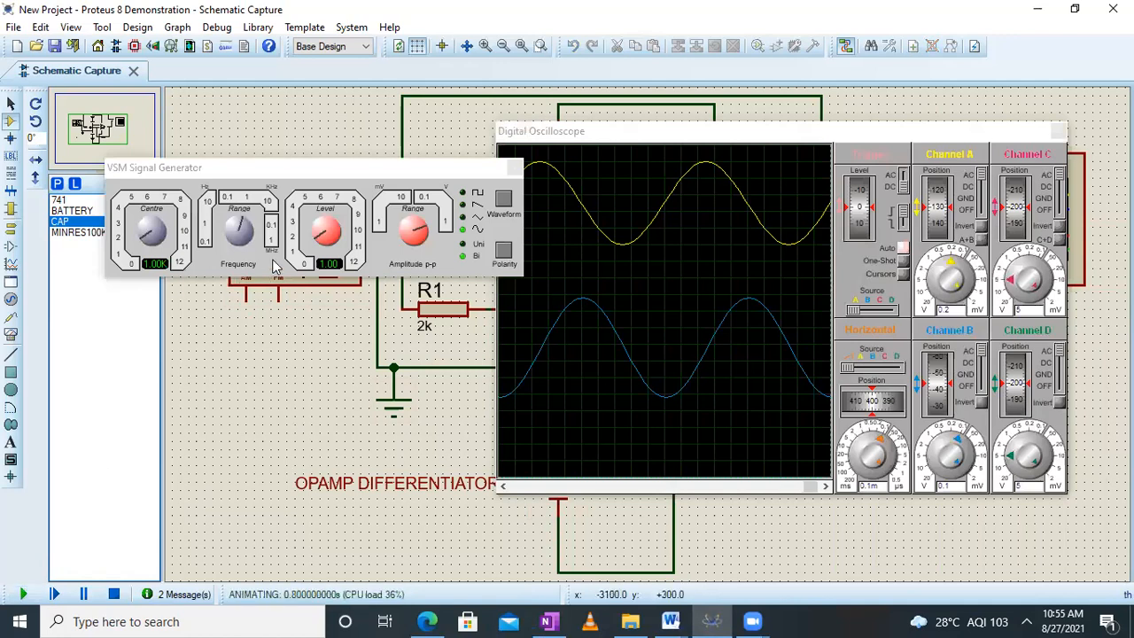
Reposition the signal generator and oscilloscope windows side by side so that neither covers the other.
click(327, 167)
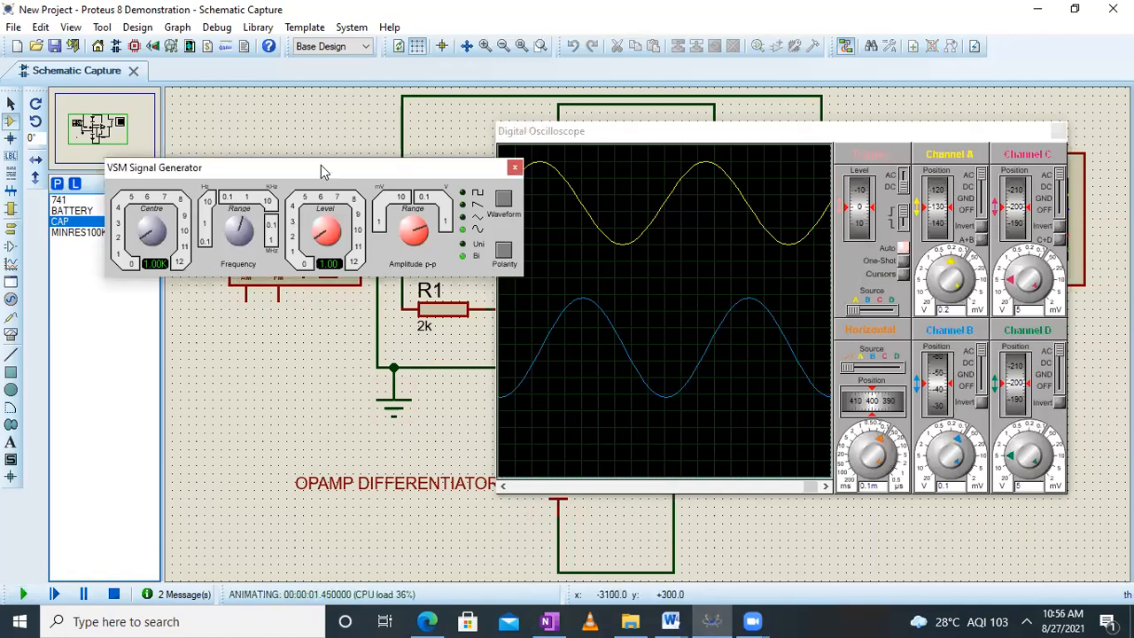
drag(320, 165, 277, 133)
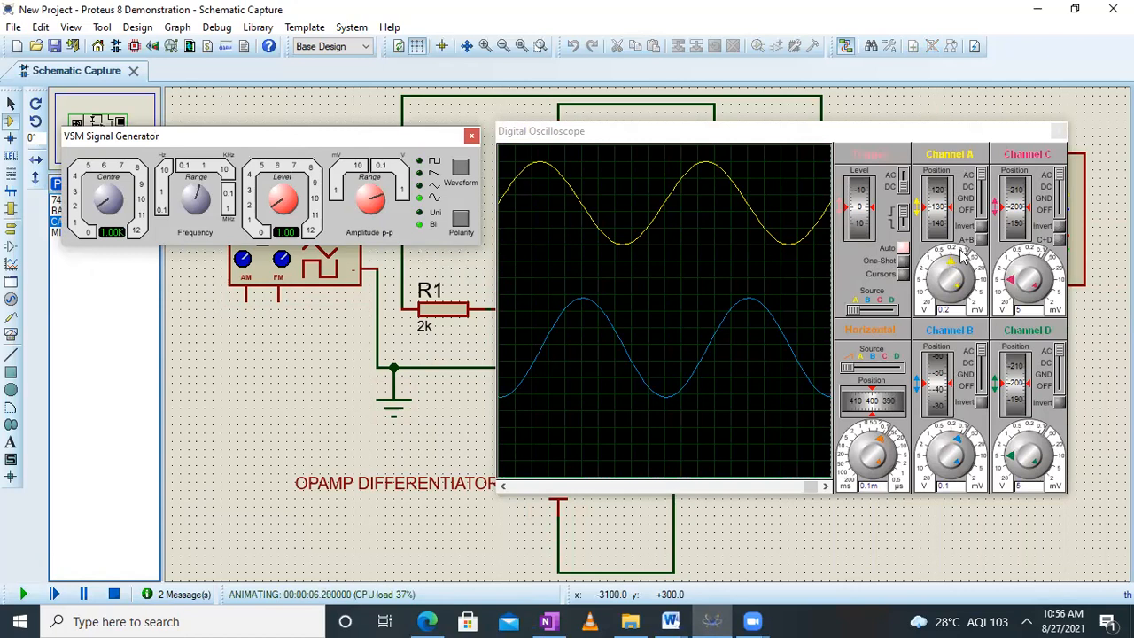
click(796, 137)
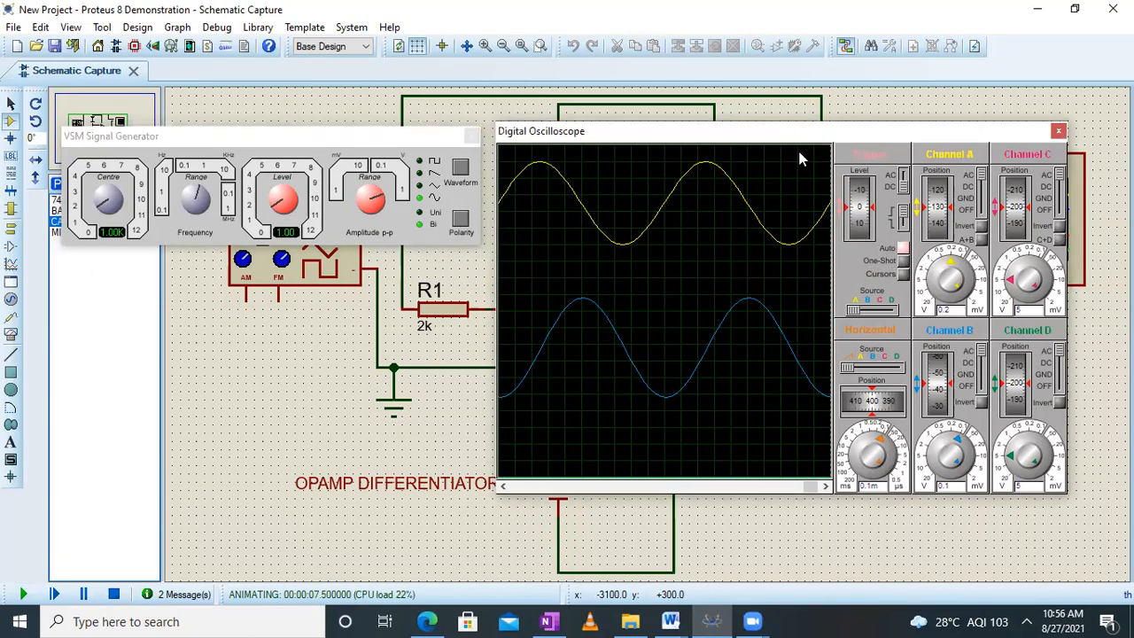
drag(799, 152, 819, 322)
drag(393, 136, 385, 305)
click(683, 326)
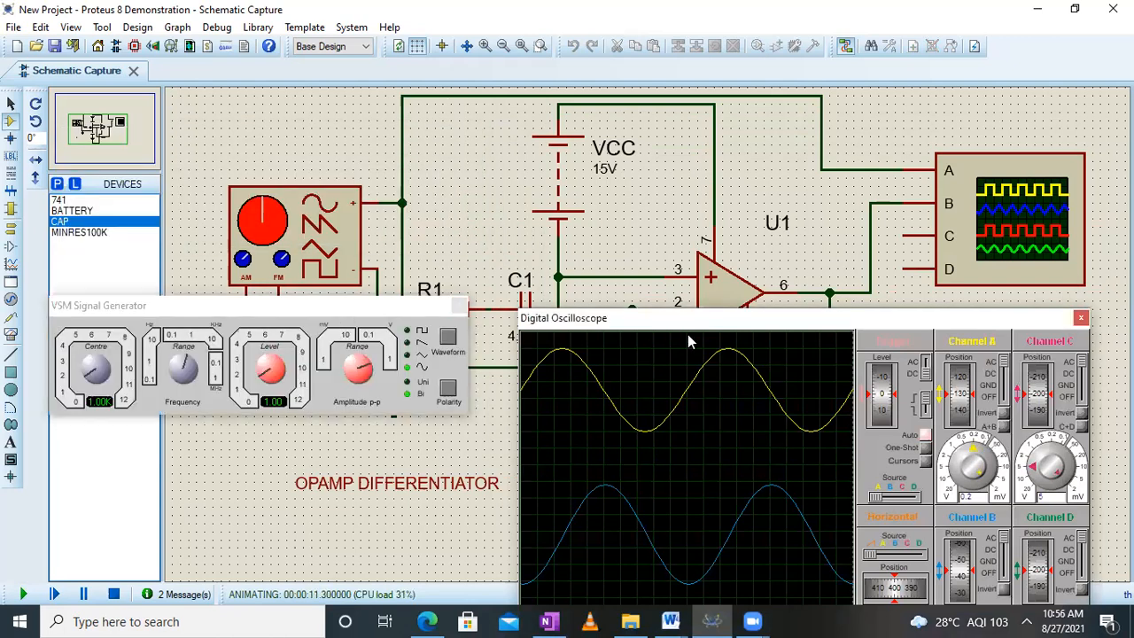
drag(688, 335, 699, 232)
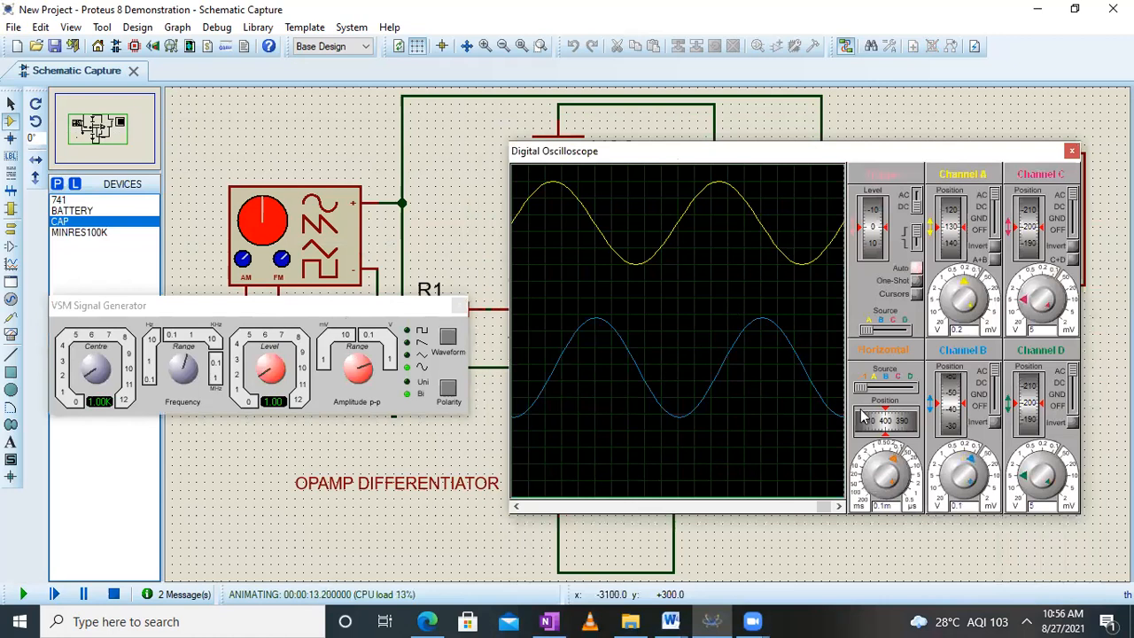
click(340, 310)
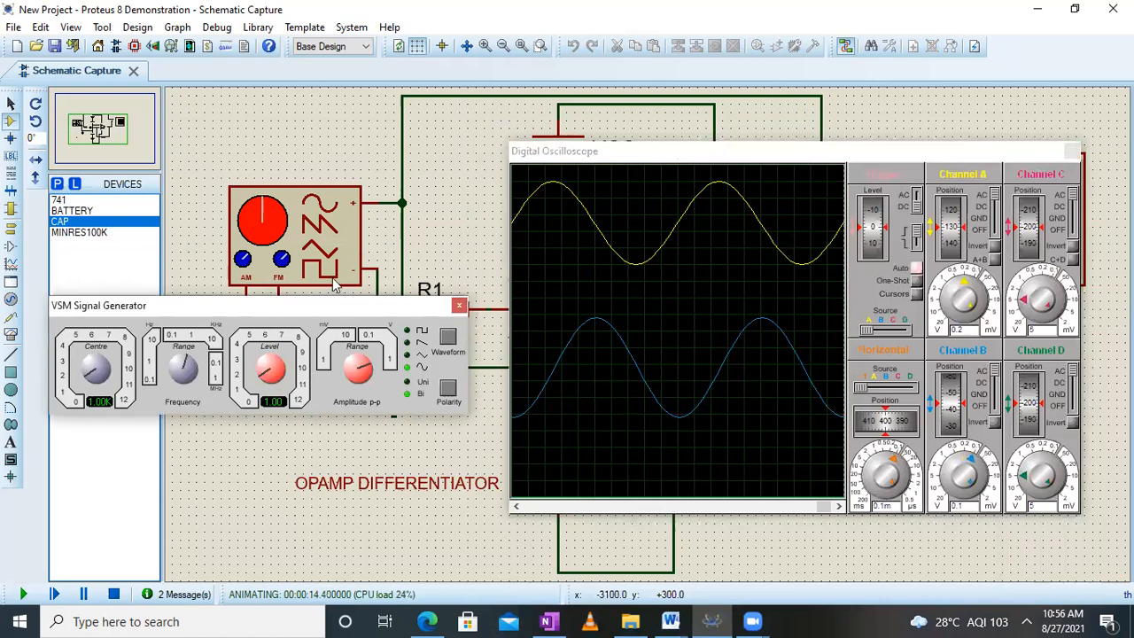
drag(340, 311, 345, 116)
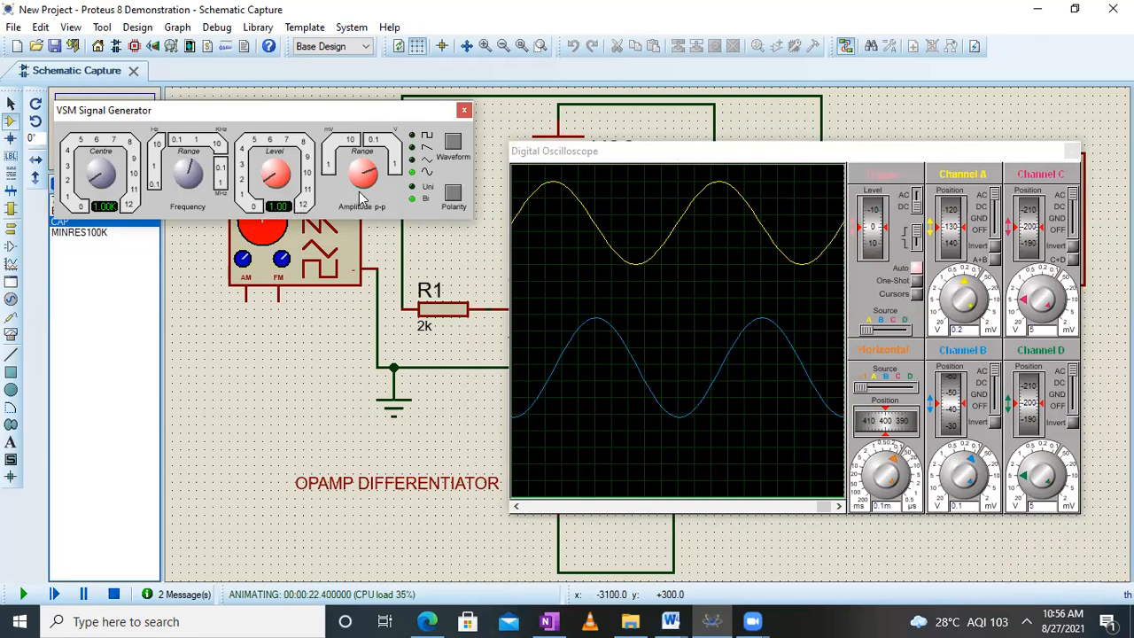
Cycle the signal generator's waveform through its options and back to sine.
click(451, 142)
click(451, 141)
click(451, 142)
click(451, 142)
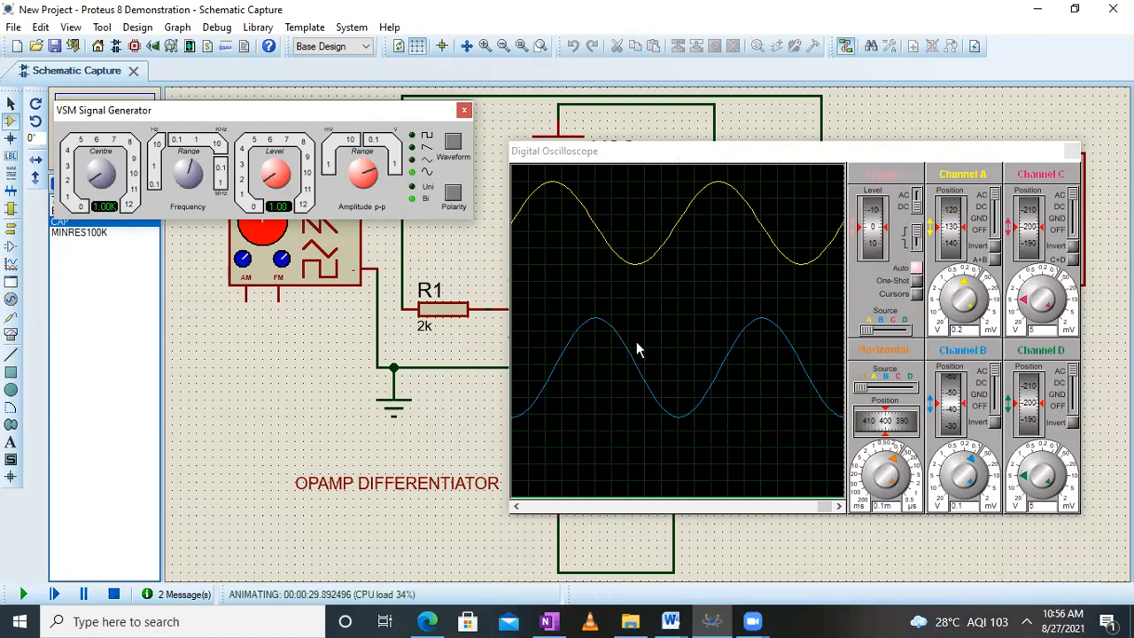
Set the vertical position of the oscilloscope's channel B to -40.
click(949, 411)
drag(950, 415, 951, 411)
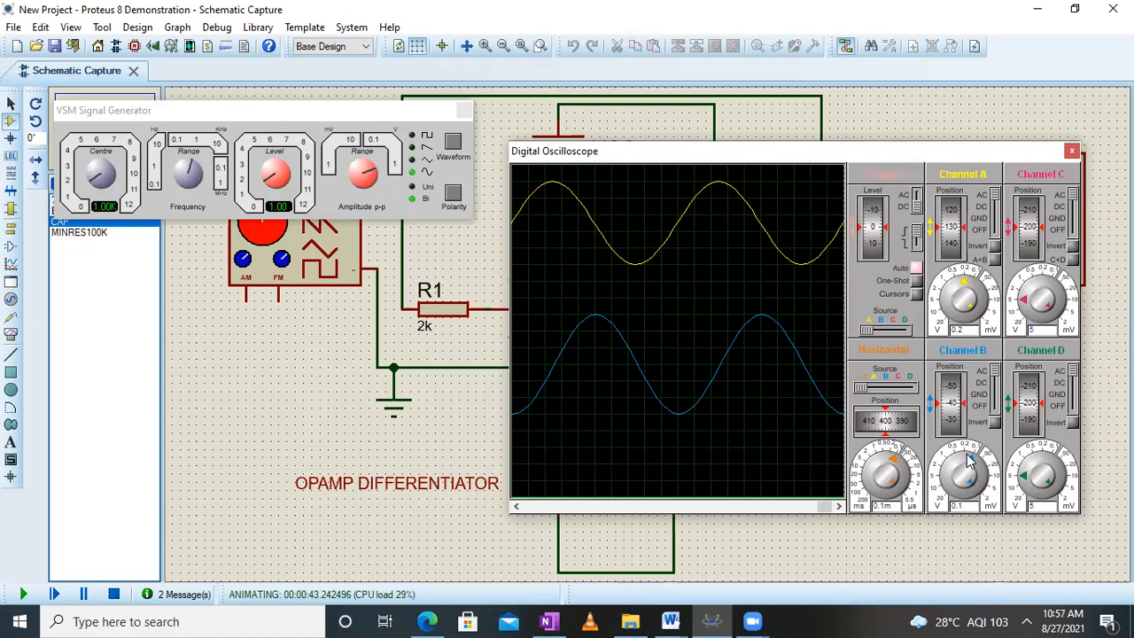
Switch to the Word document Expt 3 pics and maximize it with the whole frequency table in view.
click(682, 619)
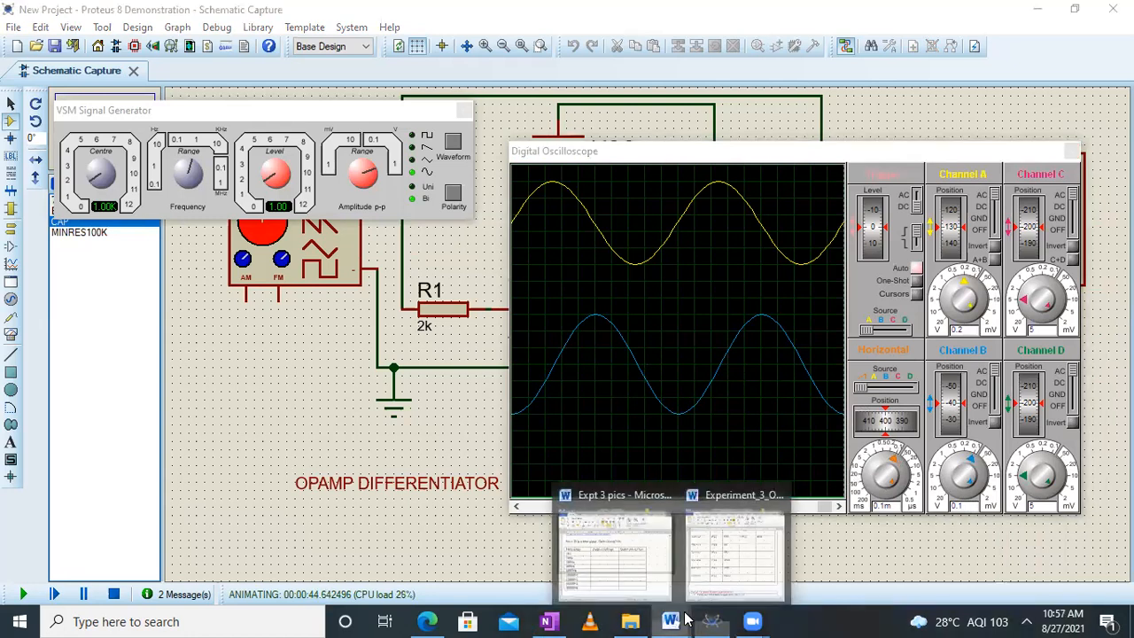
click(625, 553)
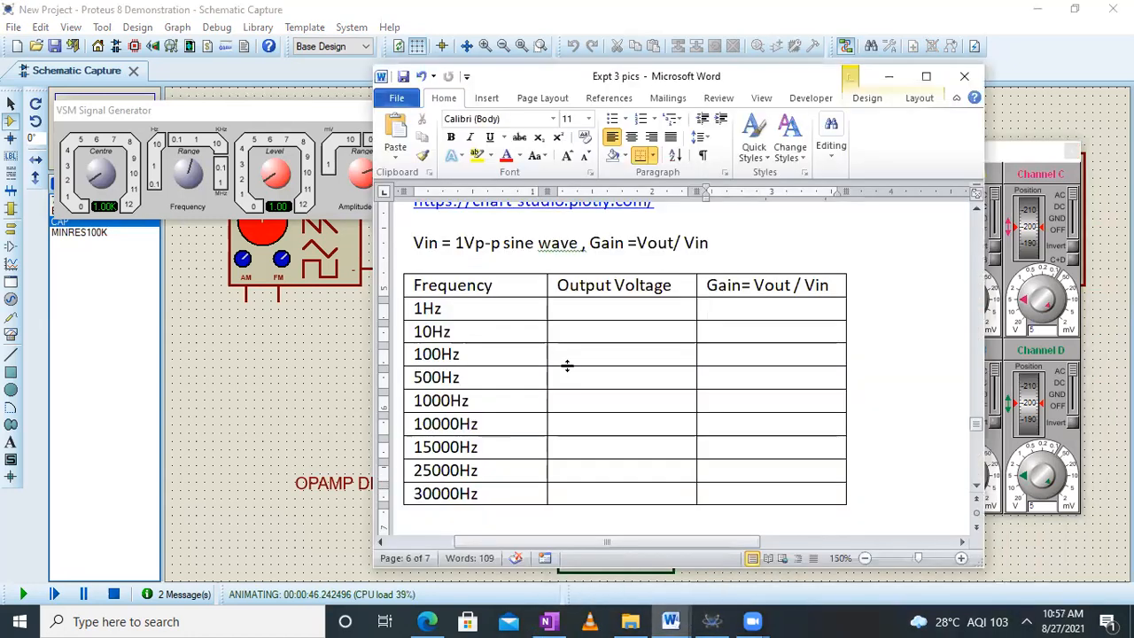
scroll(567, 366, up, 2)
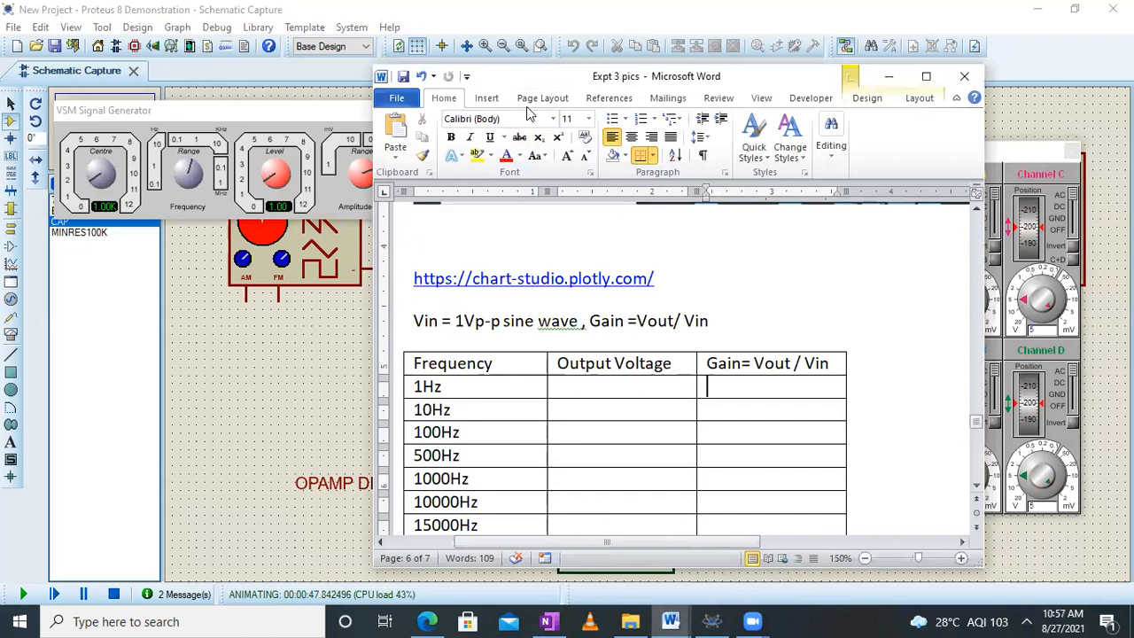
double_click(526, 80)
scroll(345, 337, down, 1)
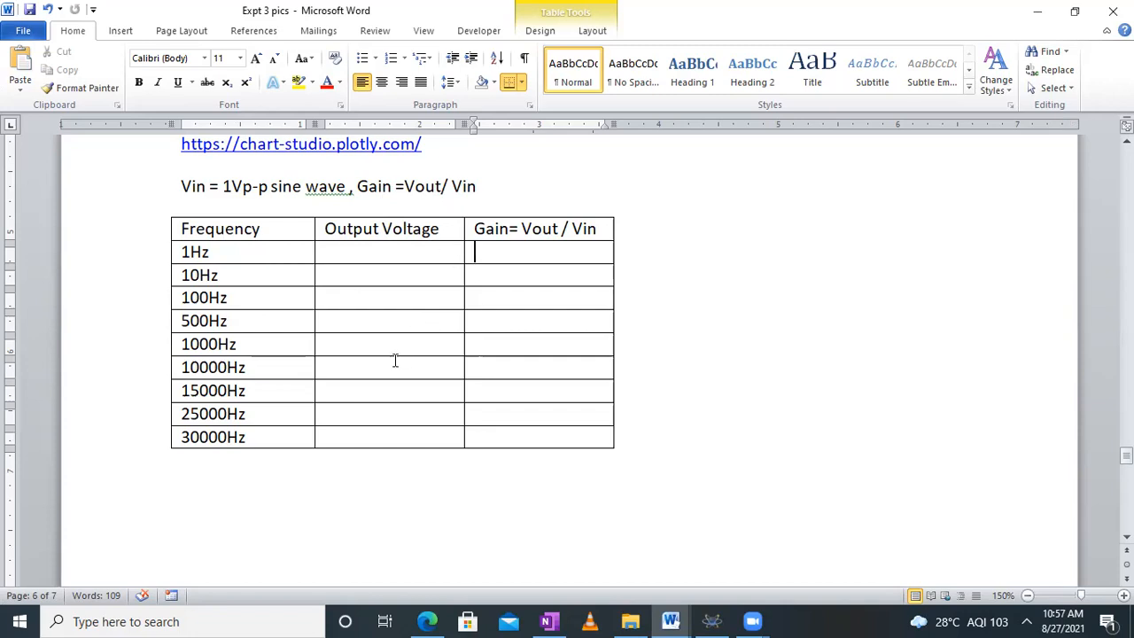
Enter 0.6V as the output voltage for 1000Hz in the table.
click(360, 344)
text(0.)
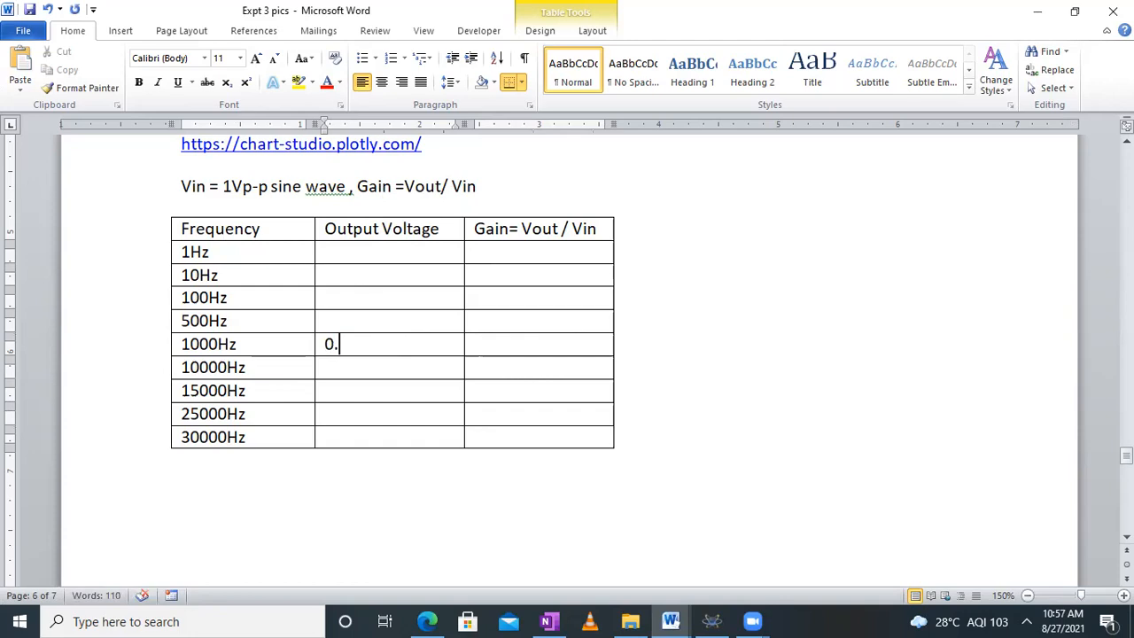
text(6V)
Switch to Proteus and set the signal generator's frequency to 100 Hz using its range control.
click(709, 618)
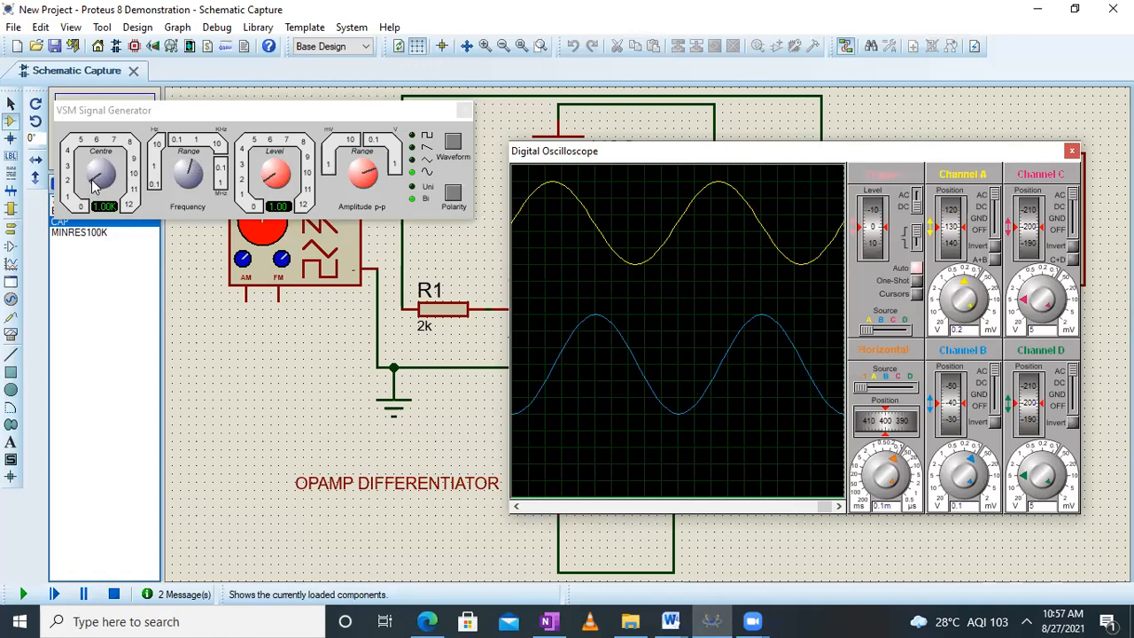
click(188, 171)
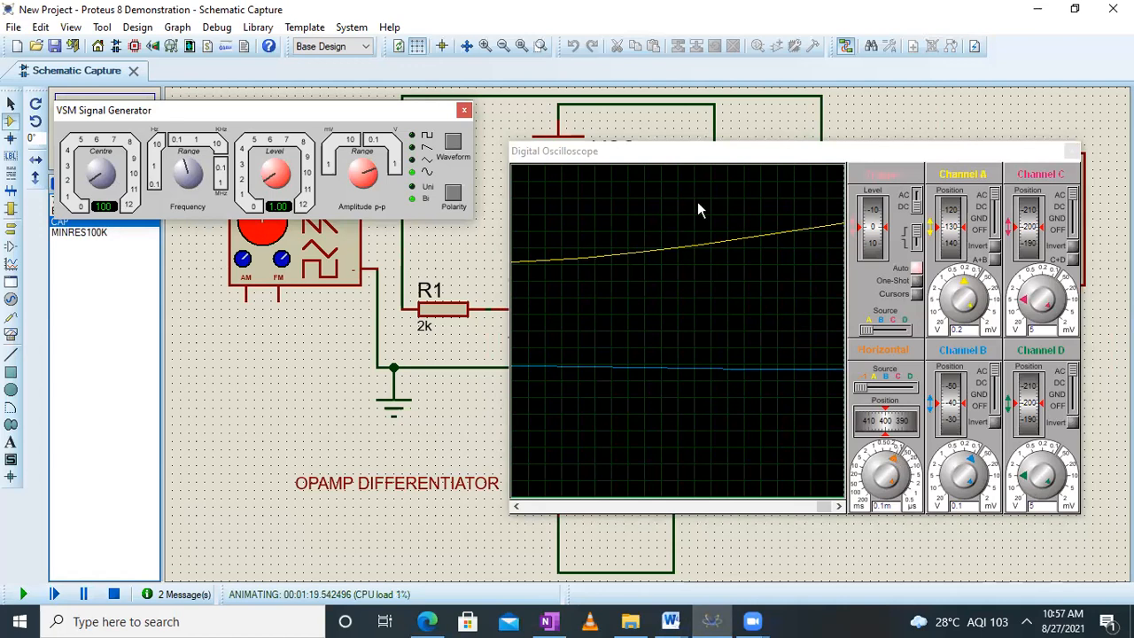
Set the oscilloscope's horizontal timebase to 2 ms and the channel B scale to 10 mV.
click(895, 459)
click(894, 456)
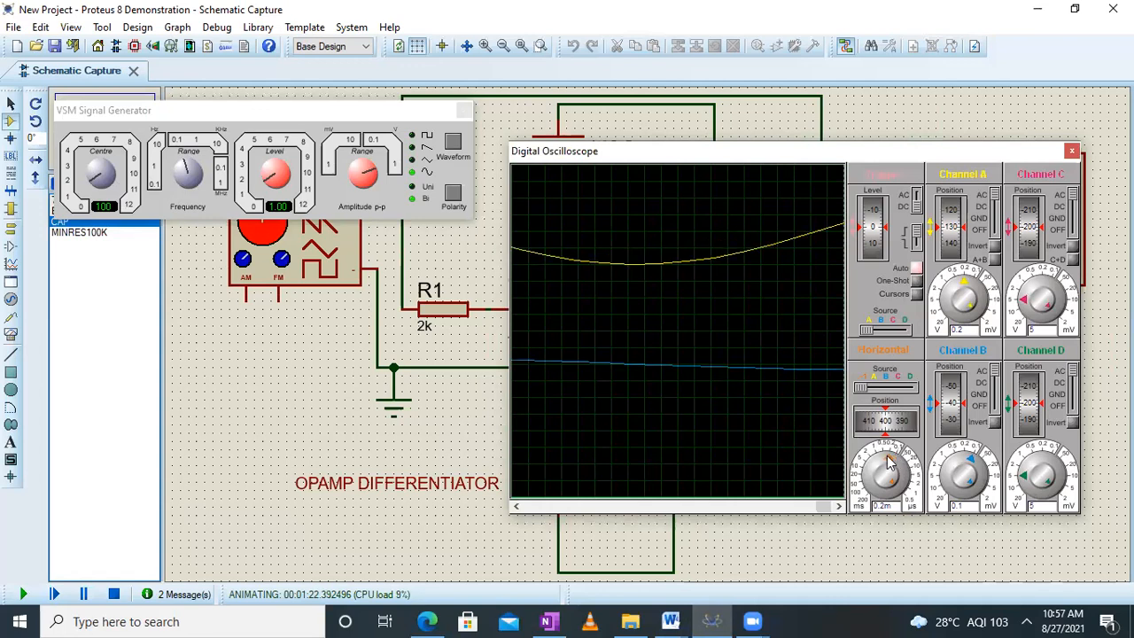
click(877, 457)
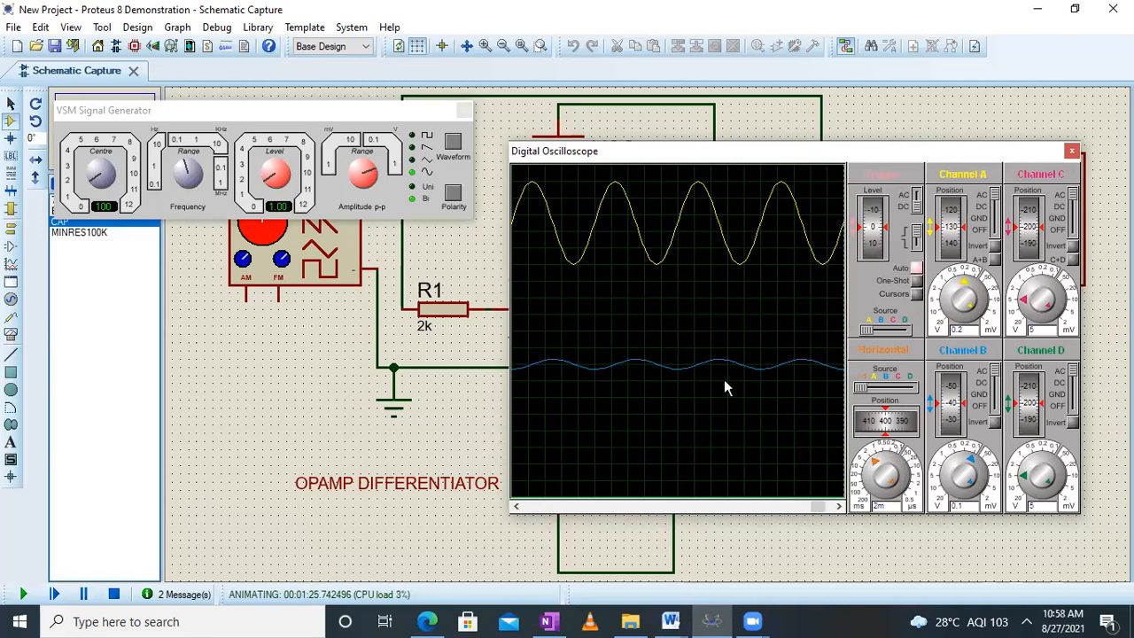
click(973, 460)
click(973, 460)
click(980, 478)
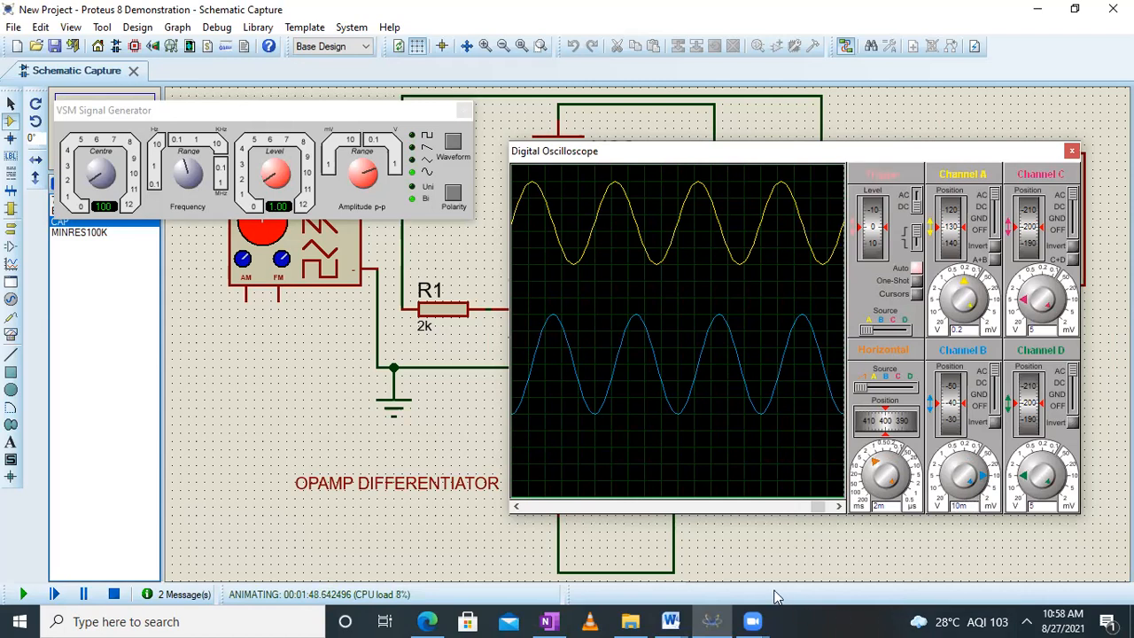
Switch to the Word document Expt 3 pics and enter 0.06V as the output voltage in the 500Hz row.
click(672, 620)
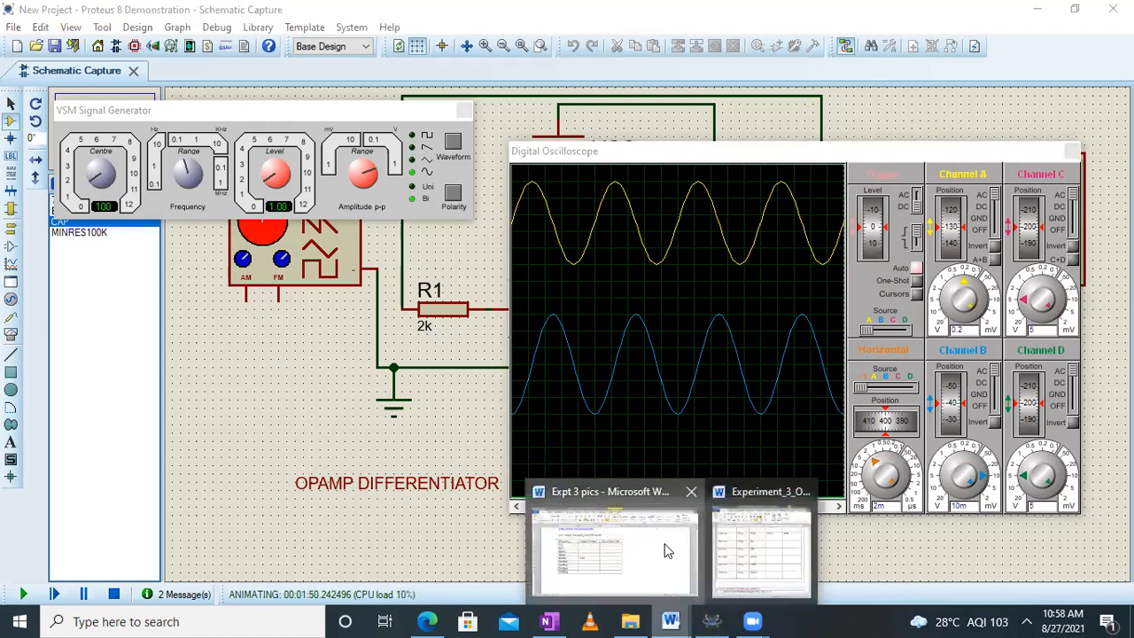
click(669, 550)
click(375, 322)
text(0.06V)
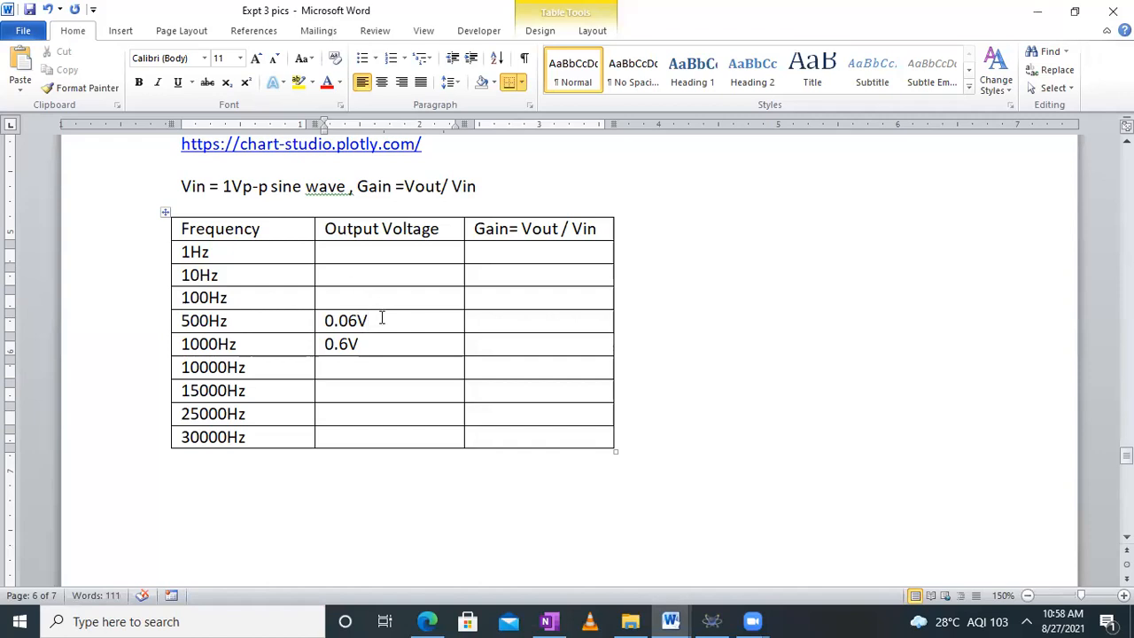
Move the 0.06V entry from the 500Hz row to the output voltage cell of the 100Hz row.
drag(326, 320, 375, 319)
key(ctrl+c)
key(BackSpace)
click(365, 296)
key(ctrl+v)
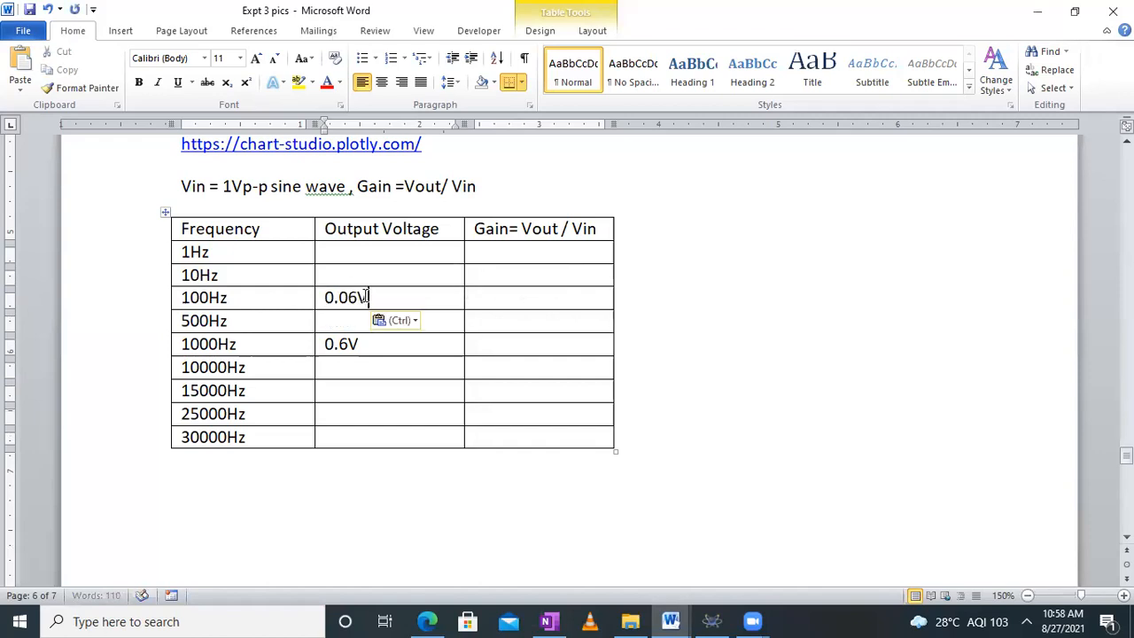
Return to Proteus and set the signal generator's centre frequency to 500 Hz.
click(1043, 16)
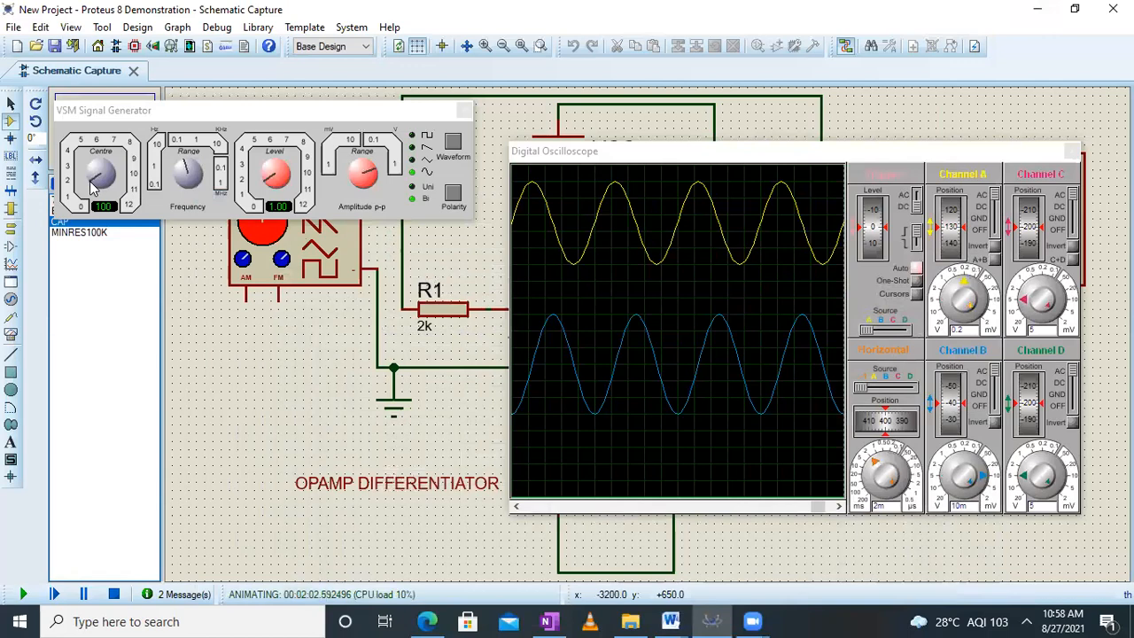
drag(90, 182, 95, 166)
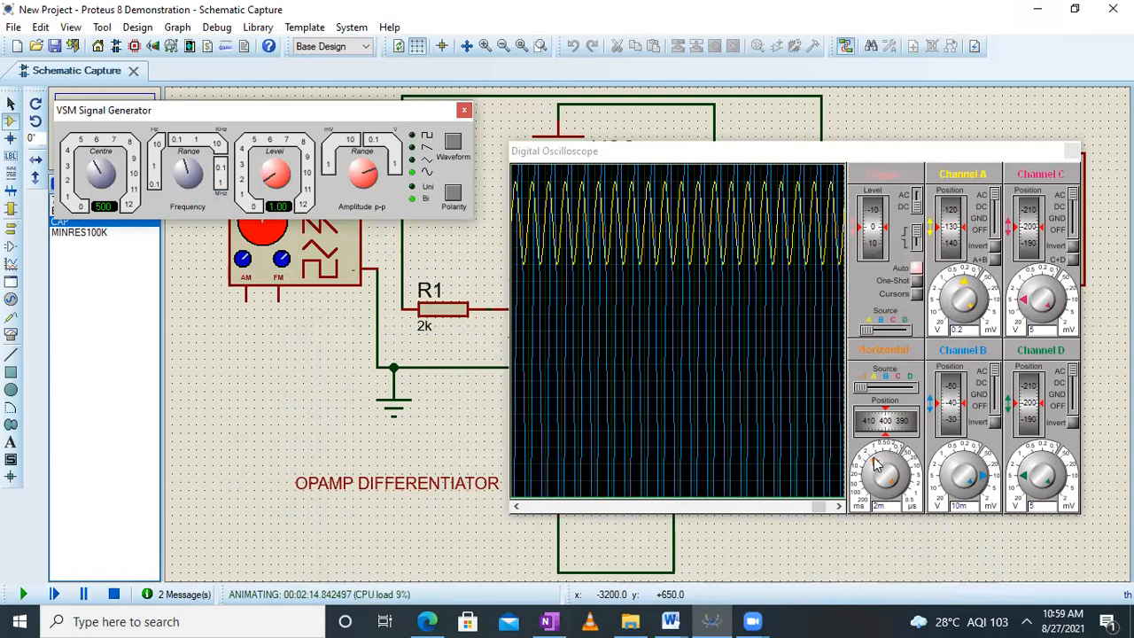
Adjust the oscilloscope for the 500 Hz signal: timebase 0.2 ms, channel B scale 0.1 V and channel B position -30.
drag(875, 463, 889, 456)
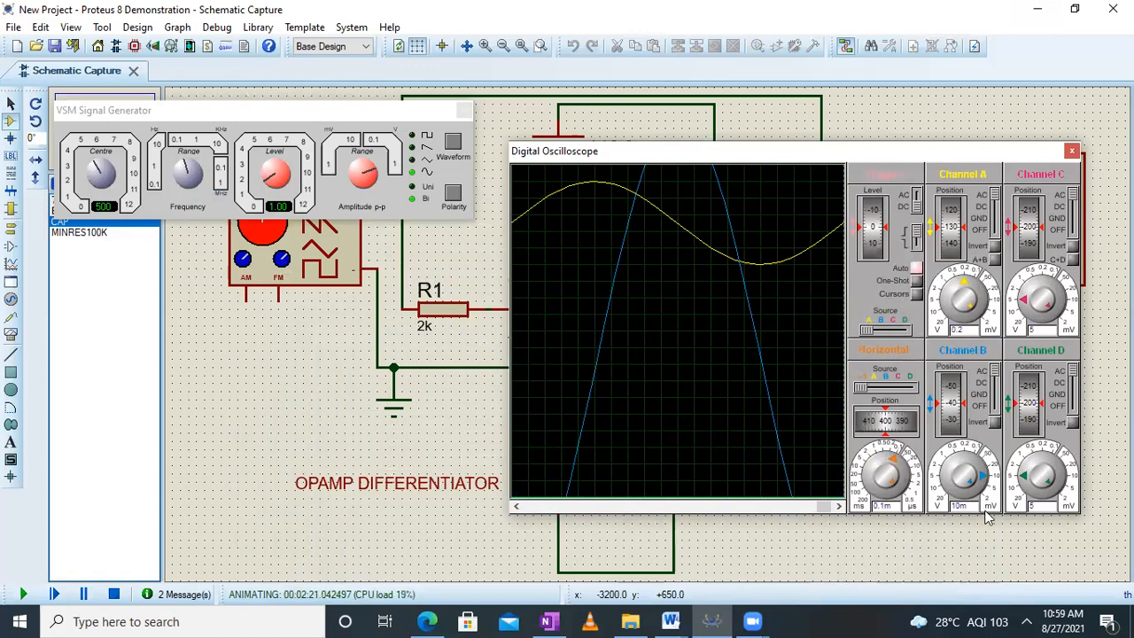
drag(987, 476, 968, 462)
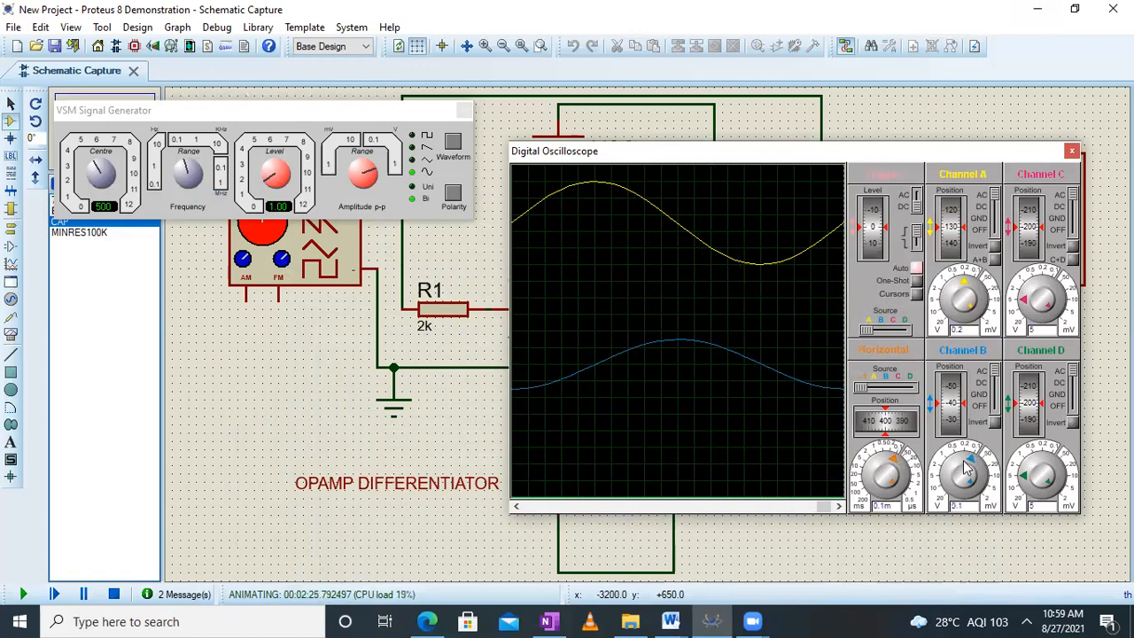
drag(903, 465, 891, 469)
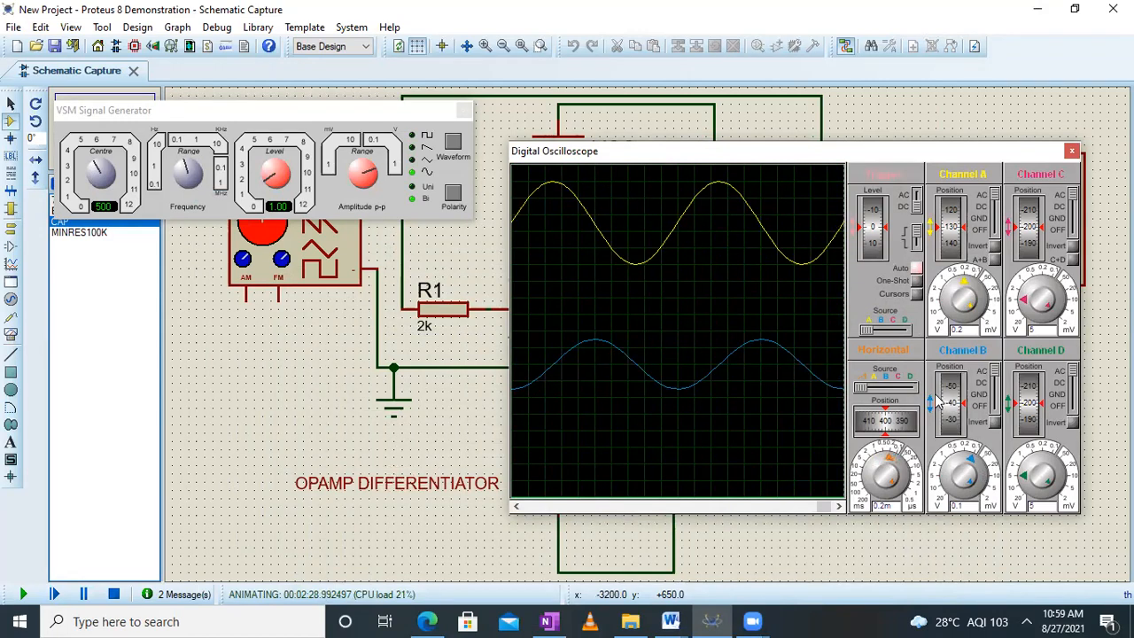
drag(950, 406, 950, 390)
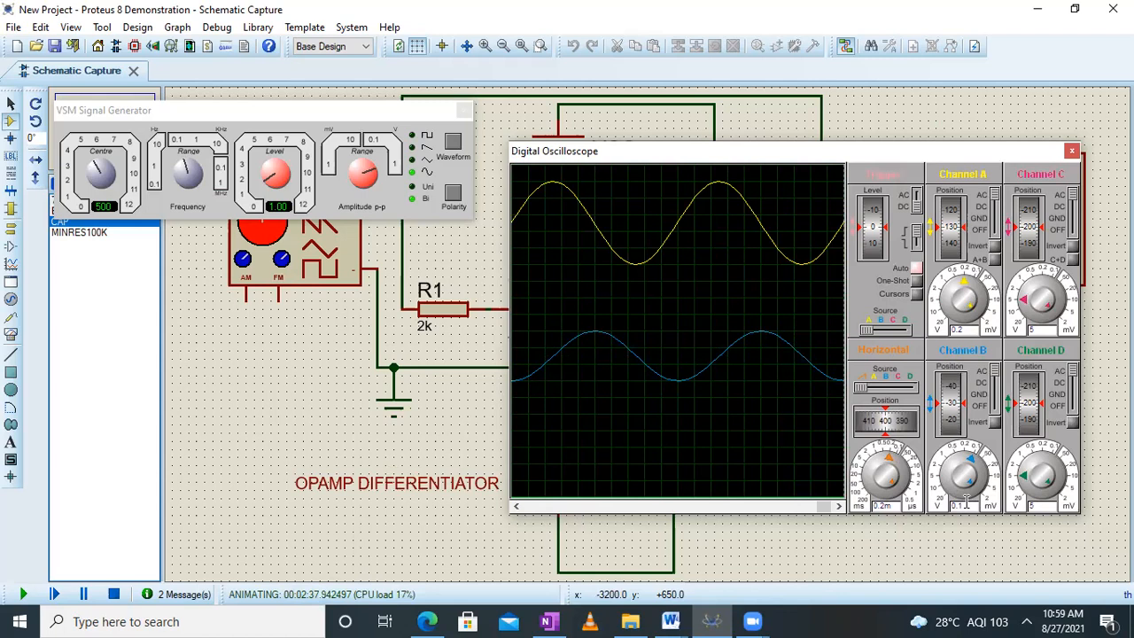
Enter 0.3V as the 500Hz output voltage in the Expt 3 pics table in Word, and return to Proteus.
mouse_move(671, 621)
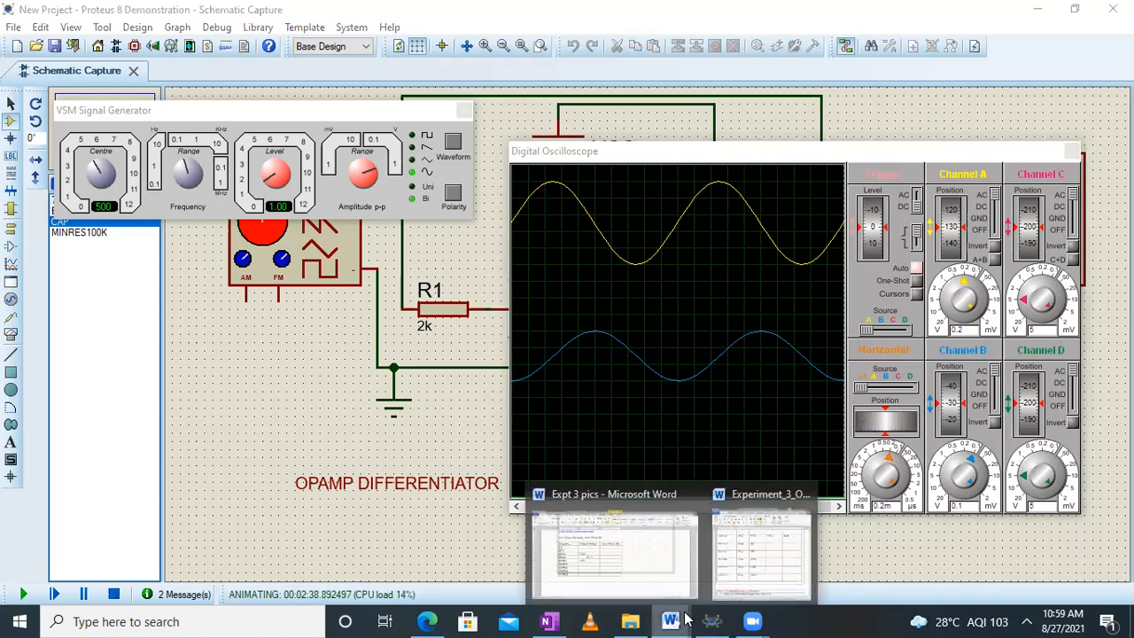
click(633, 567)
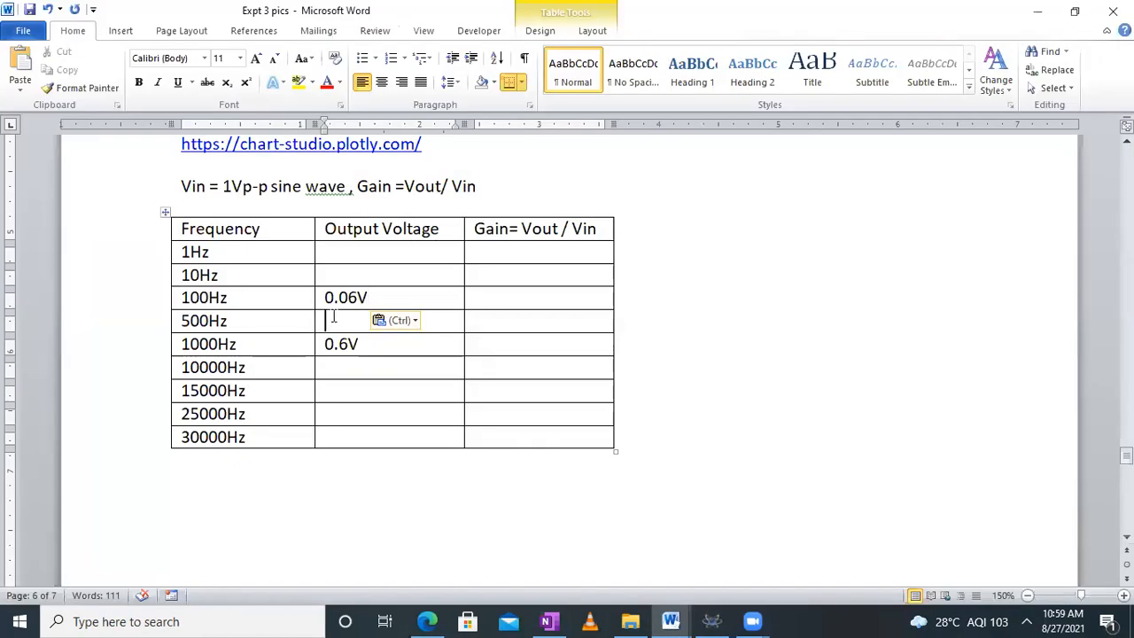
text(0.3v)
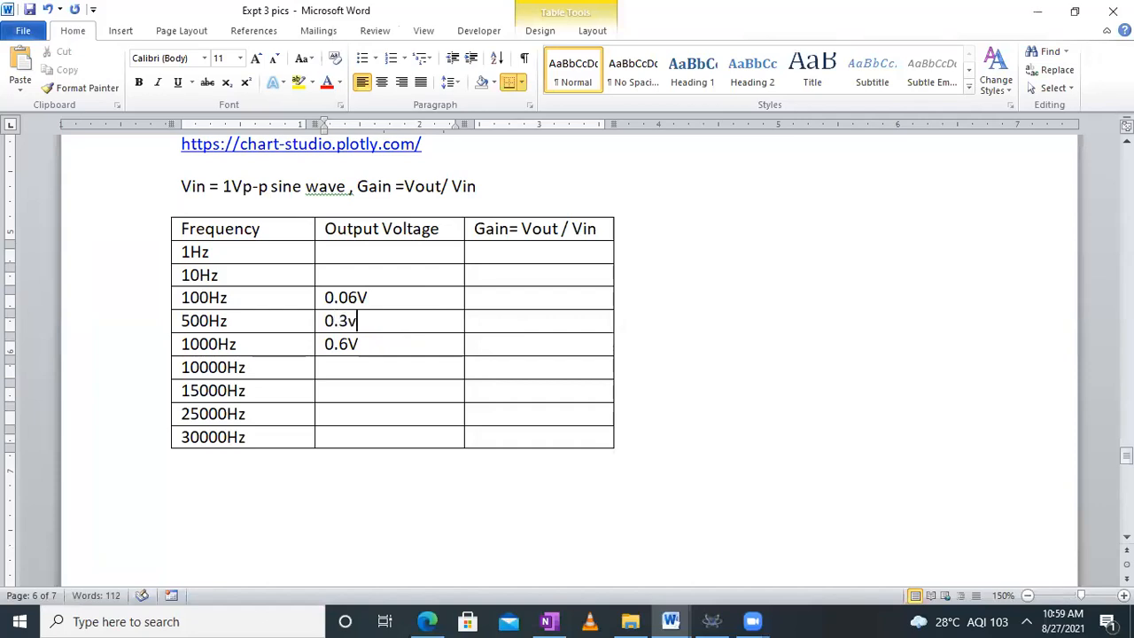
key(BackSpace)
text(V)
click(1038, 11)
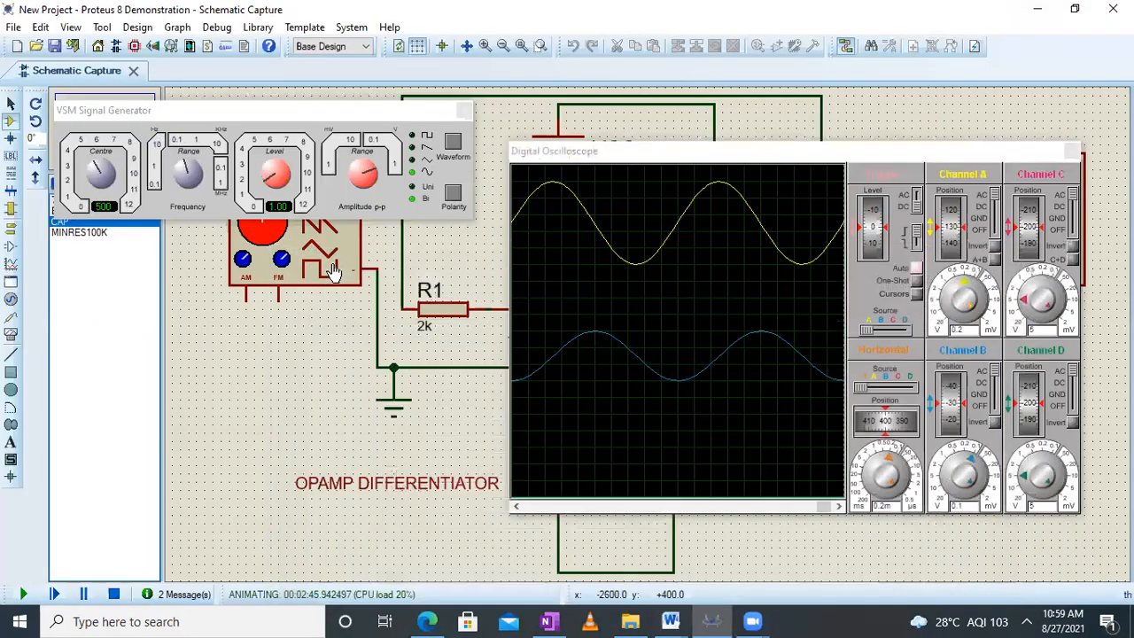
Set the signal generator's frequency to 10 Hz using a lower frequency range and the centre control.
click(189, 171)
click(182, 171)
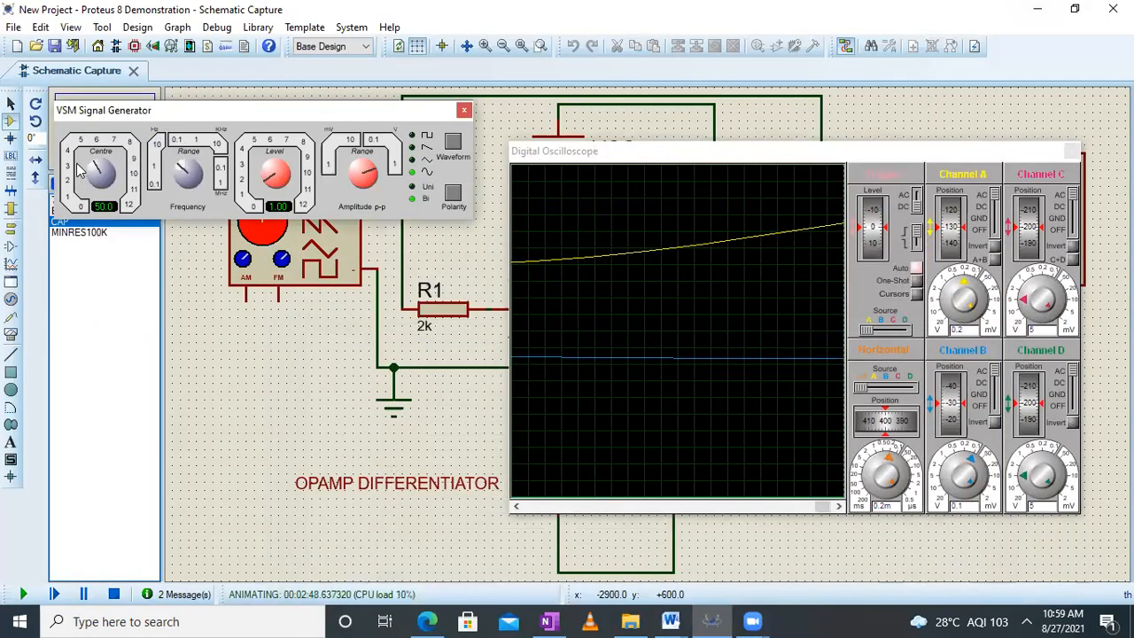
drag(94, 163, 88, 188)
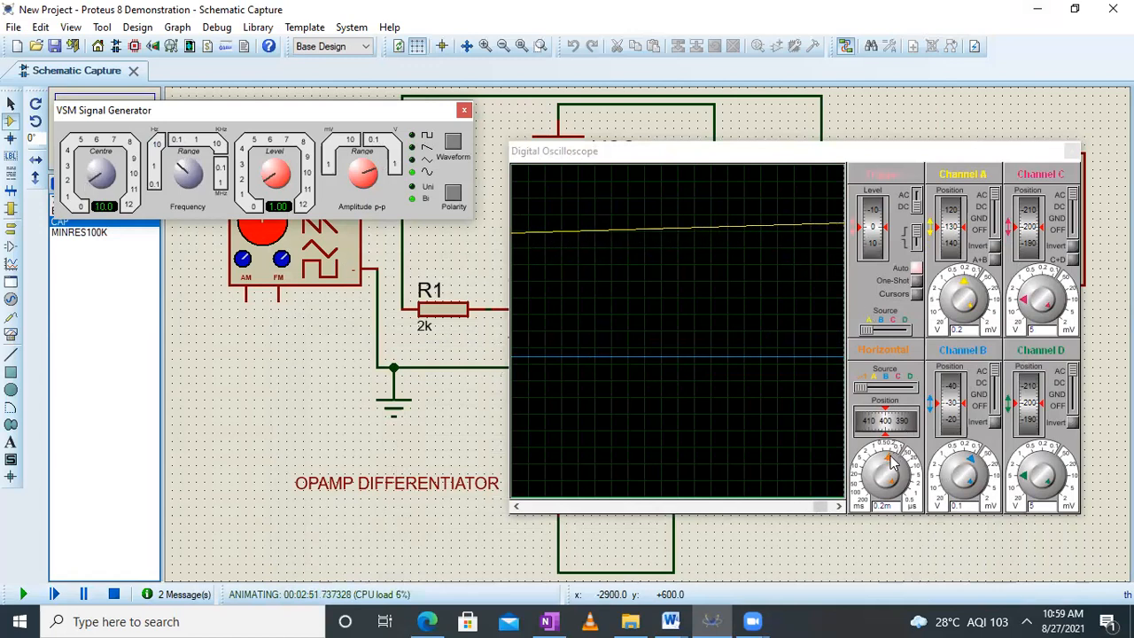
Adjust the oscilloscope for the 10 Hz signal: timebase 20 ms and channel B scale 2 mV.
click(893, 463)
drag(882, 462, 877, 478)
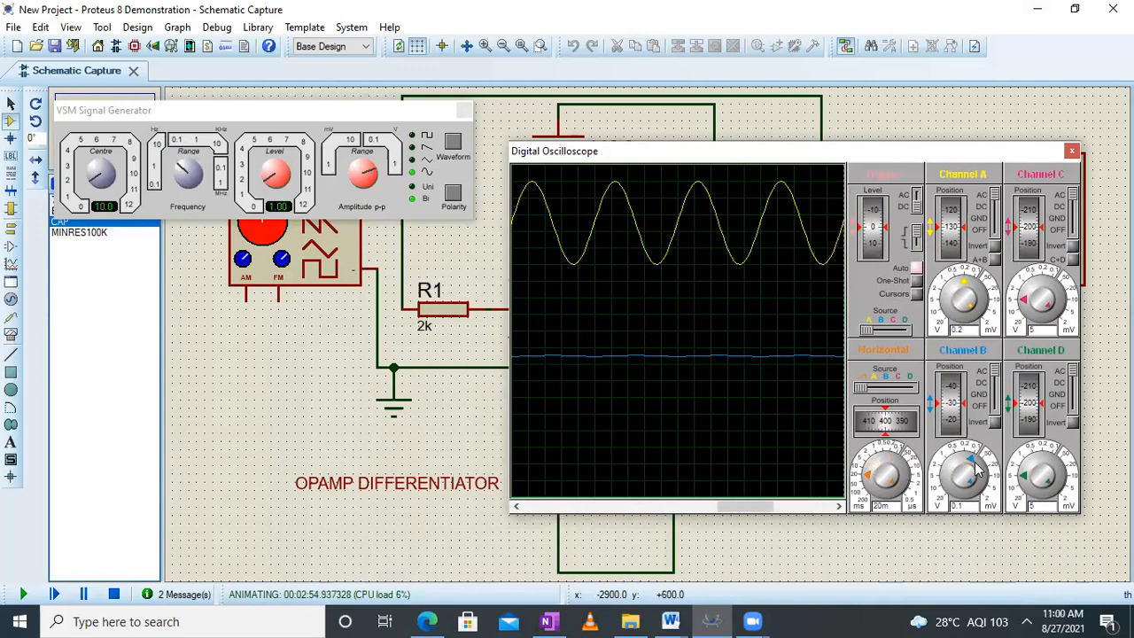
drag(971, 459, 989, 503)
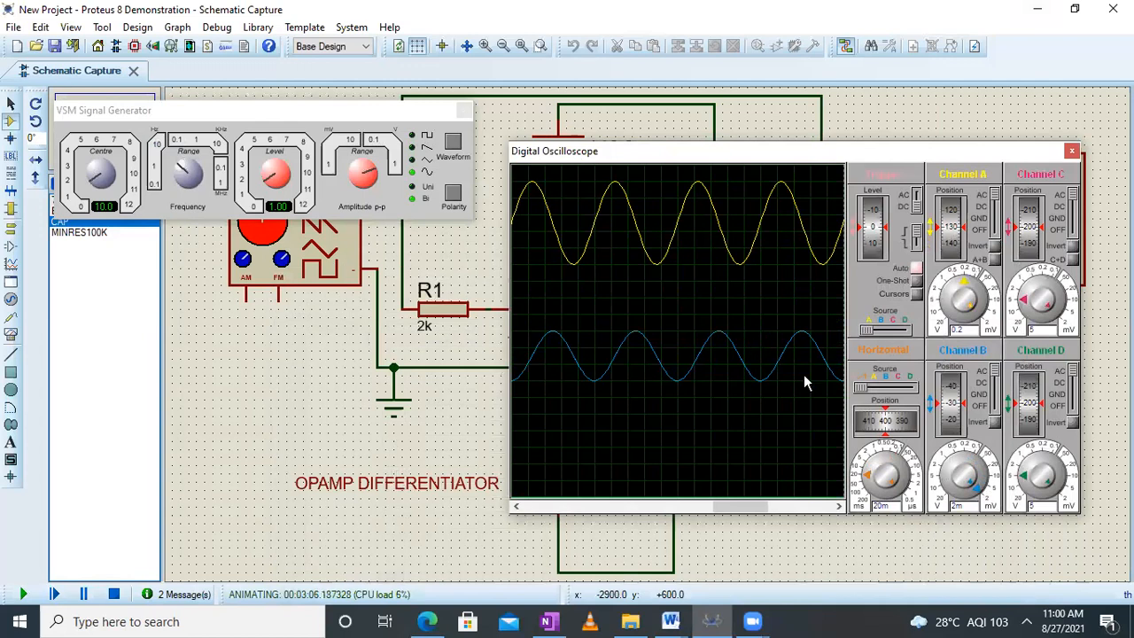
Enter 0.006V as the 10Hz output voltage in the Expt 3 pics table in Word.
click(671, 621)
click(653, 523)
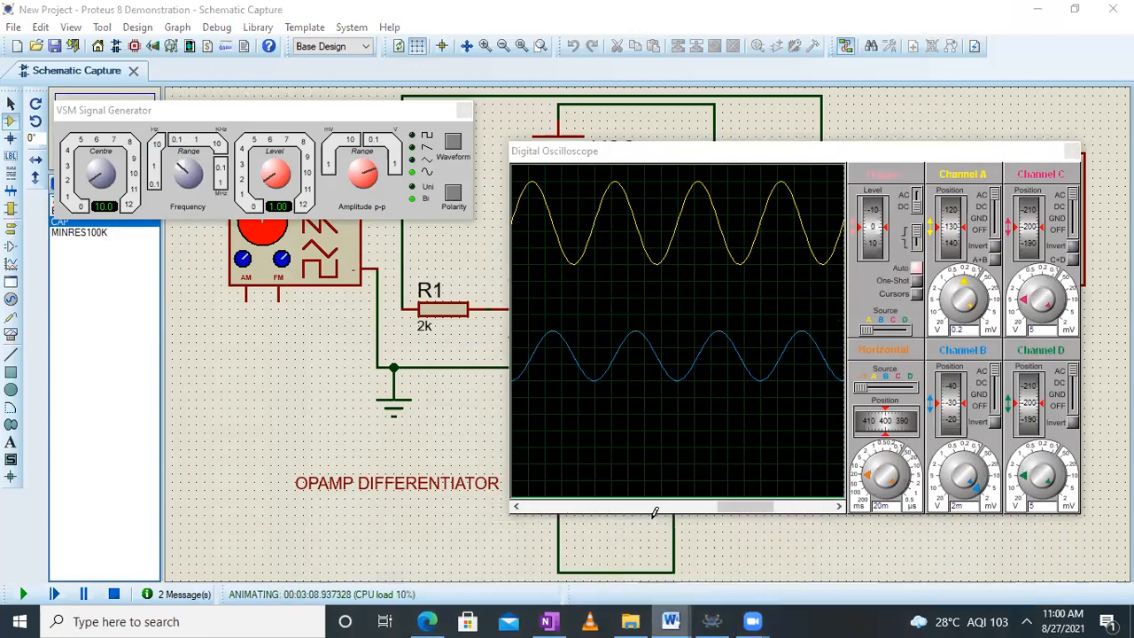
click(364, 282)
text(0.006)
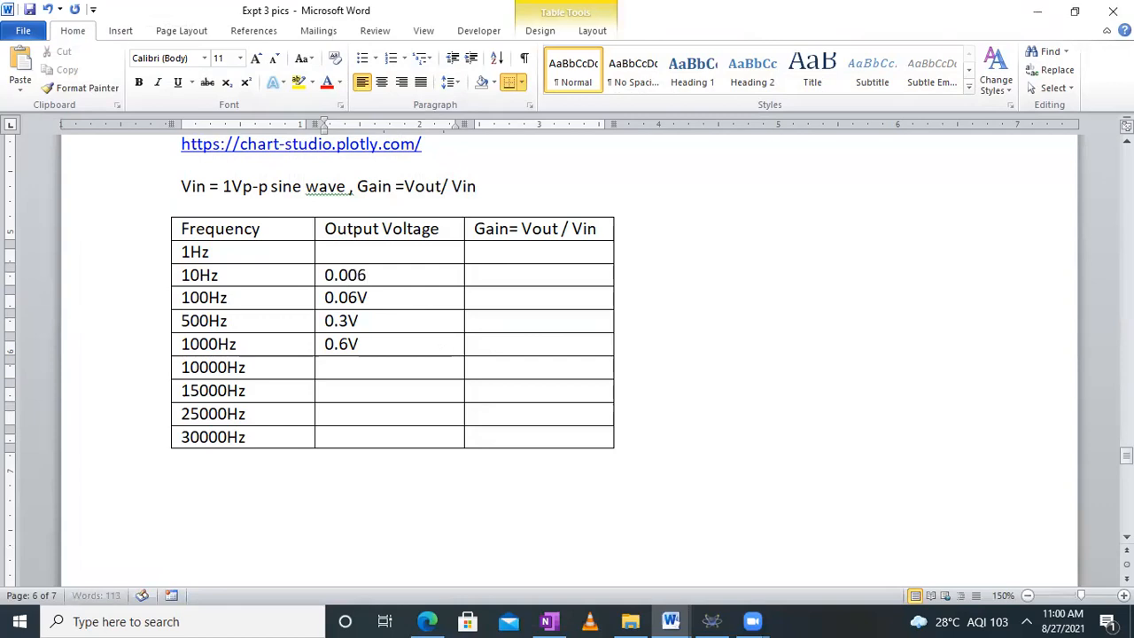
text(V)
Change the first frequency entry of the table to 5Hz.
click(191, 252)
key(BackSpace)
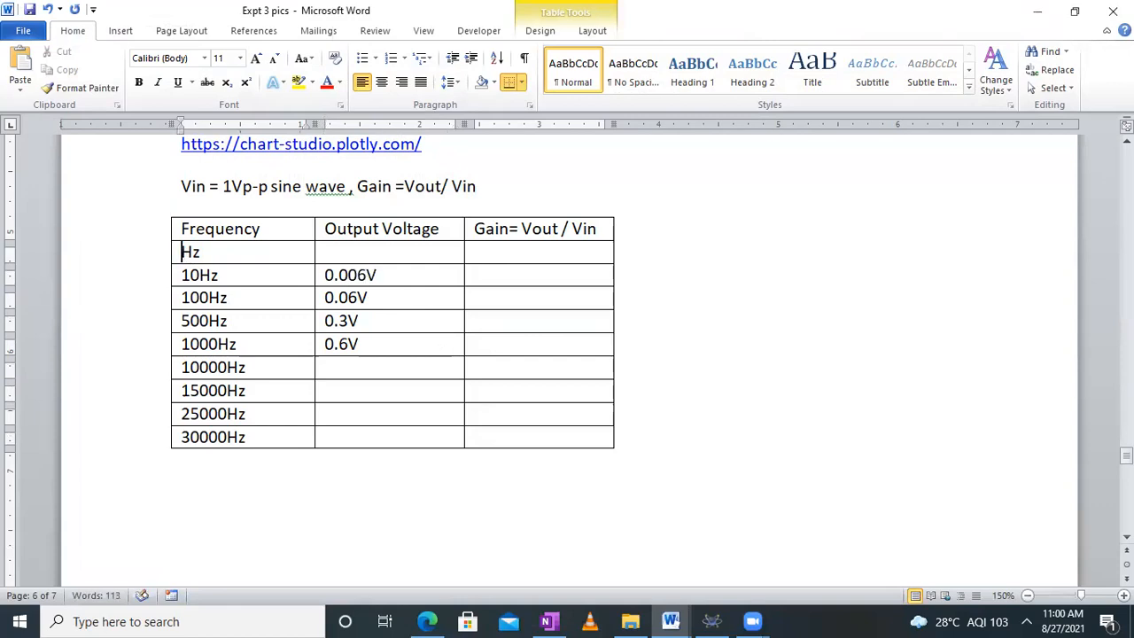
text(5)
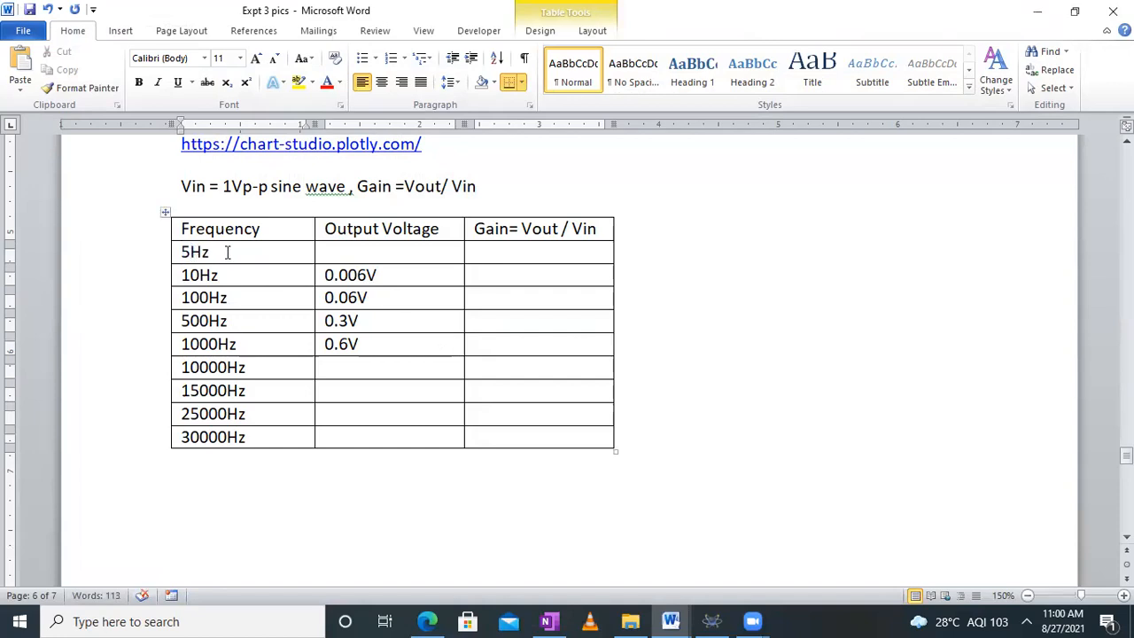
Return to Proteus and set the signal generator's frequency to 4.50 Hz.
click(712, 622)
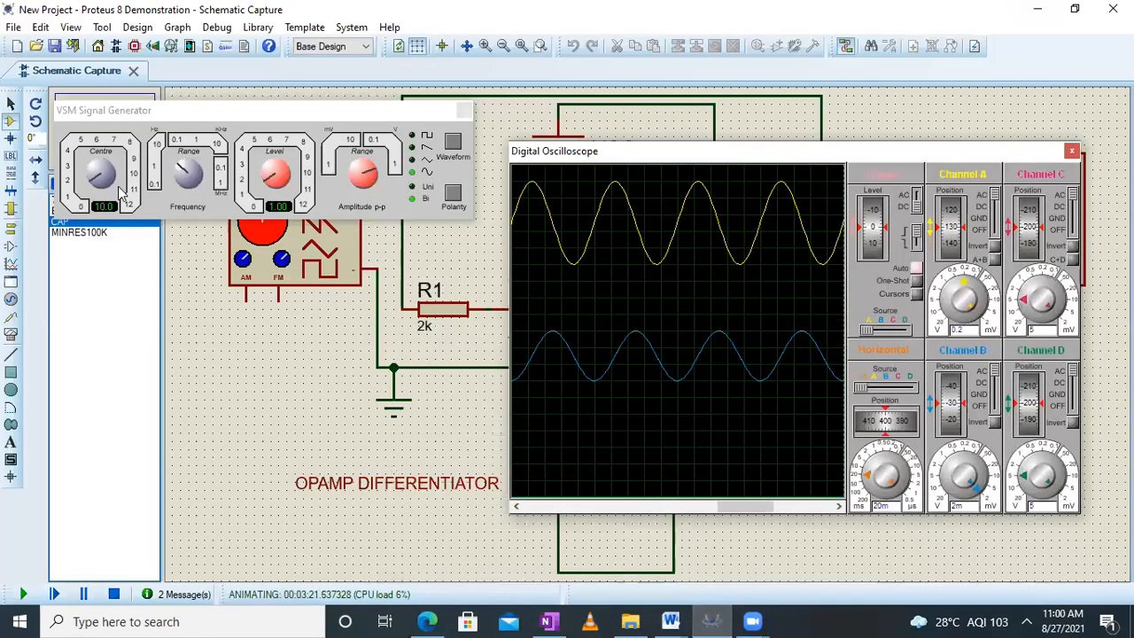
click(182, 171)
drag(97, 186, 93, 168)
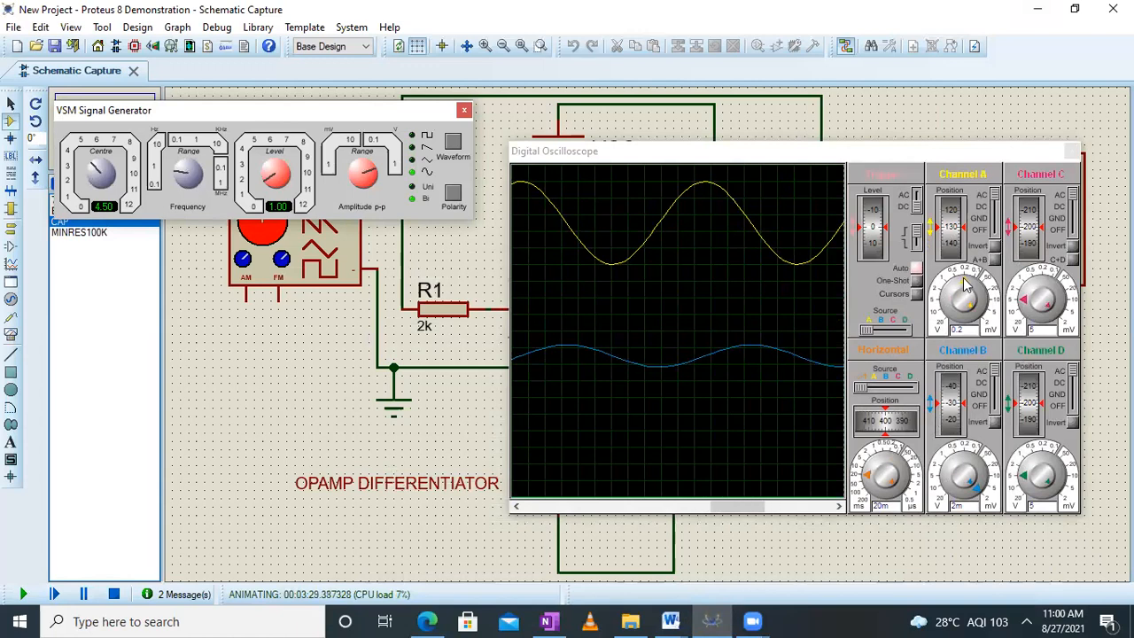
Set the oscilloscope timebase to 50 ms and shift the channel B trace slightly upward.
click(871, 481)
drag(870, 476, 869, 472)
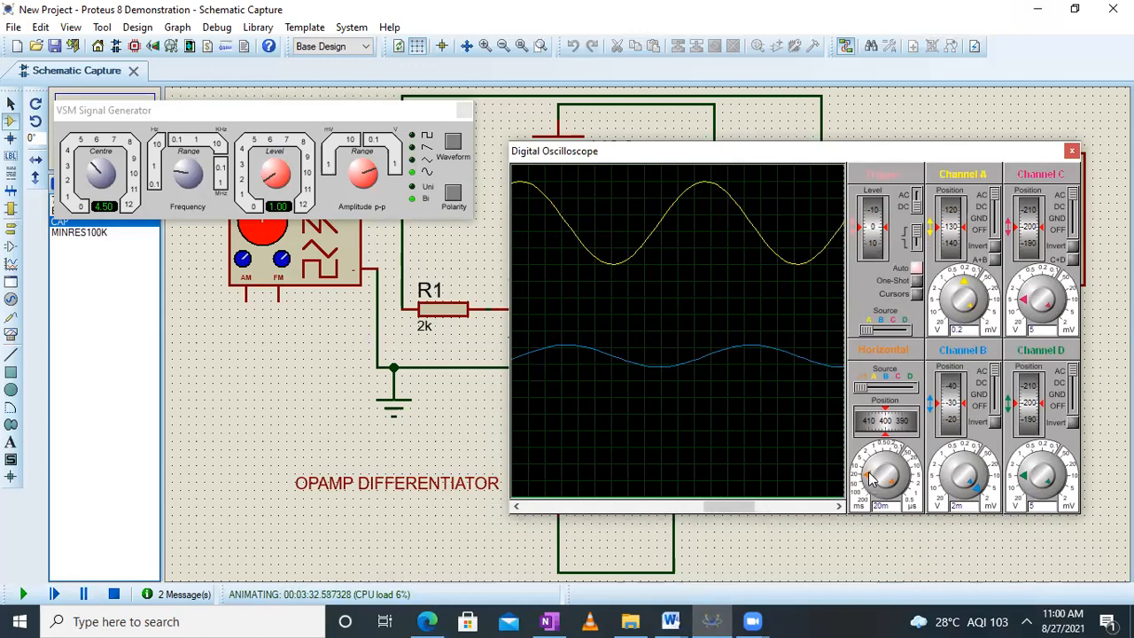
drag(943, 406, 943, 404)
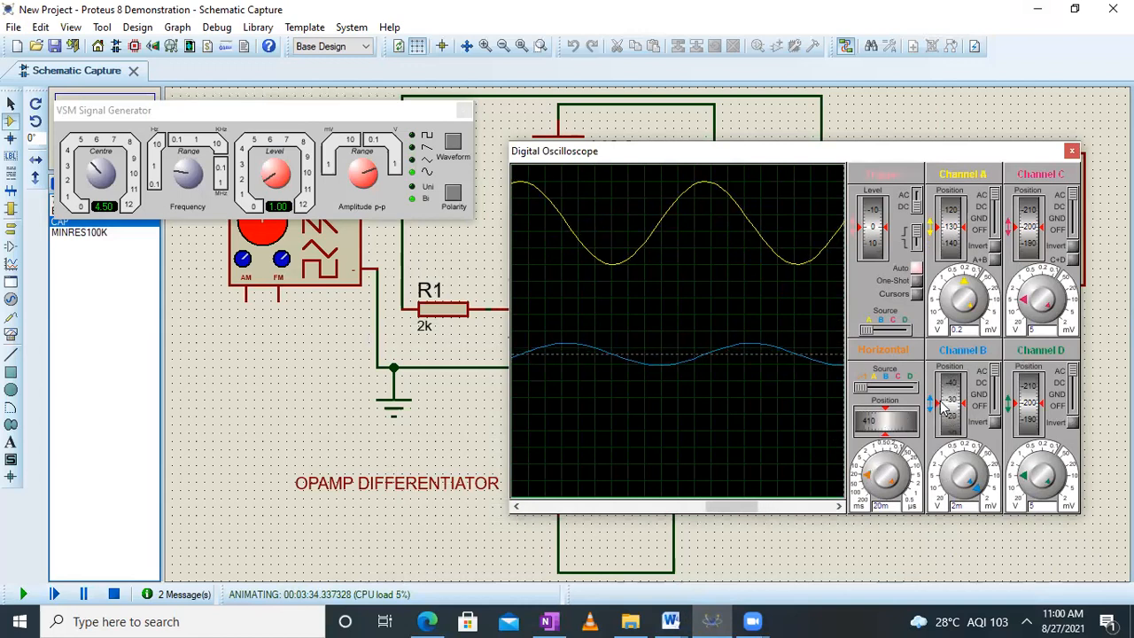
click(873, 479)
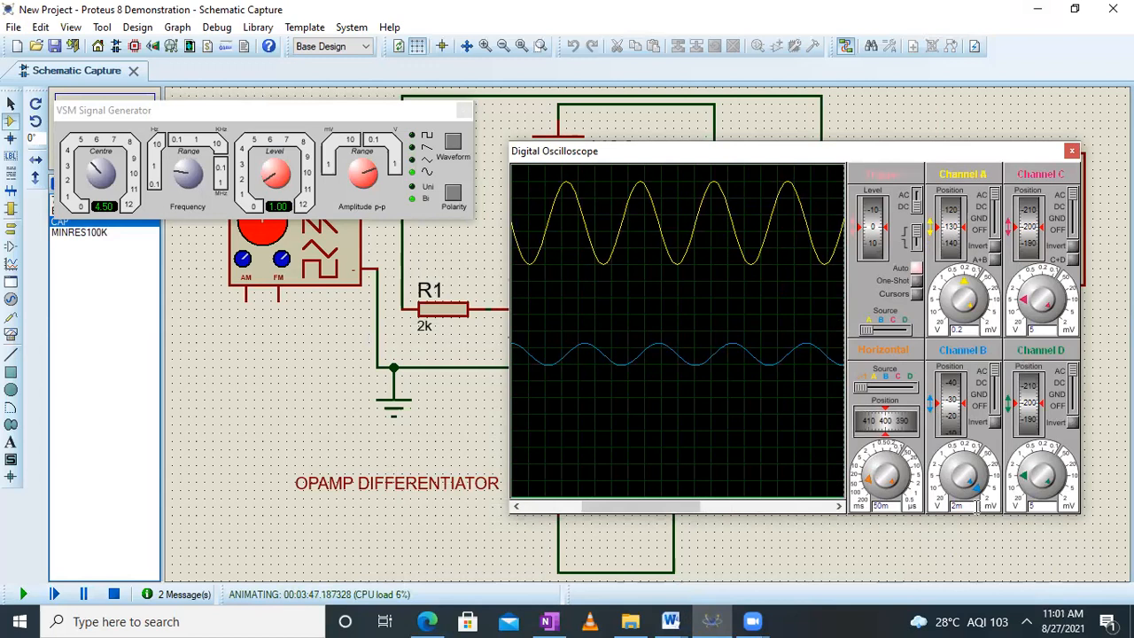
Enter 0.0024V as the 5Hz output voltage in the Expt 3 pics table in Word.
click(672, 620)
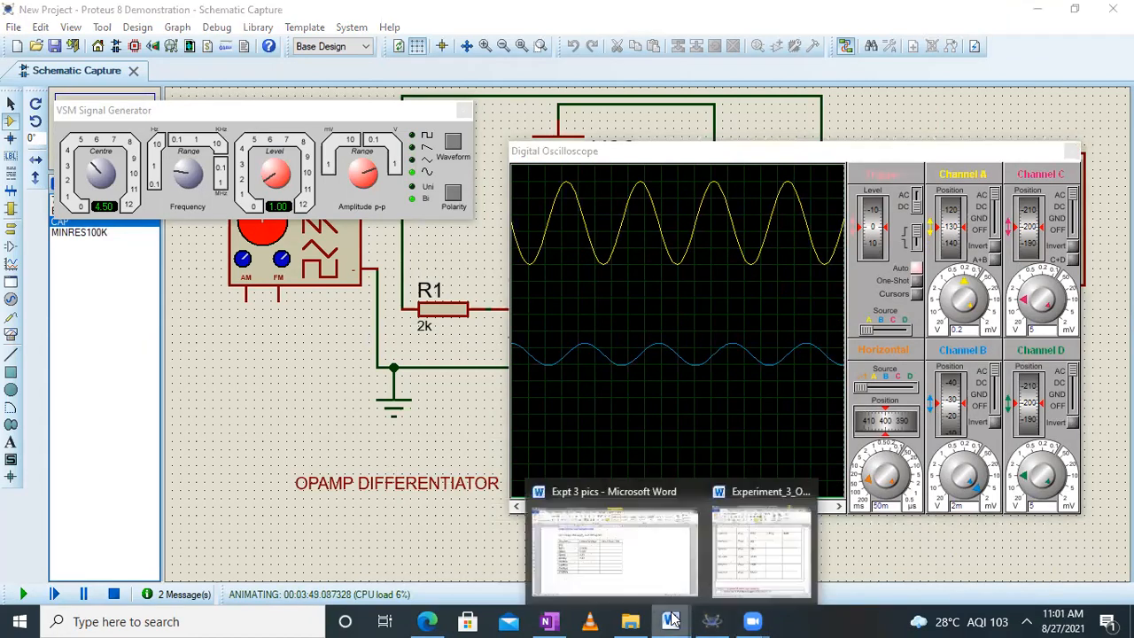
click(644, 570)
text(0.)
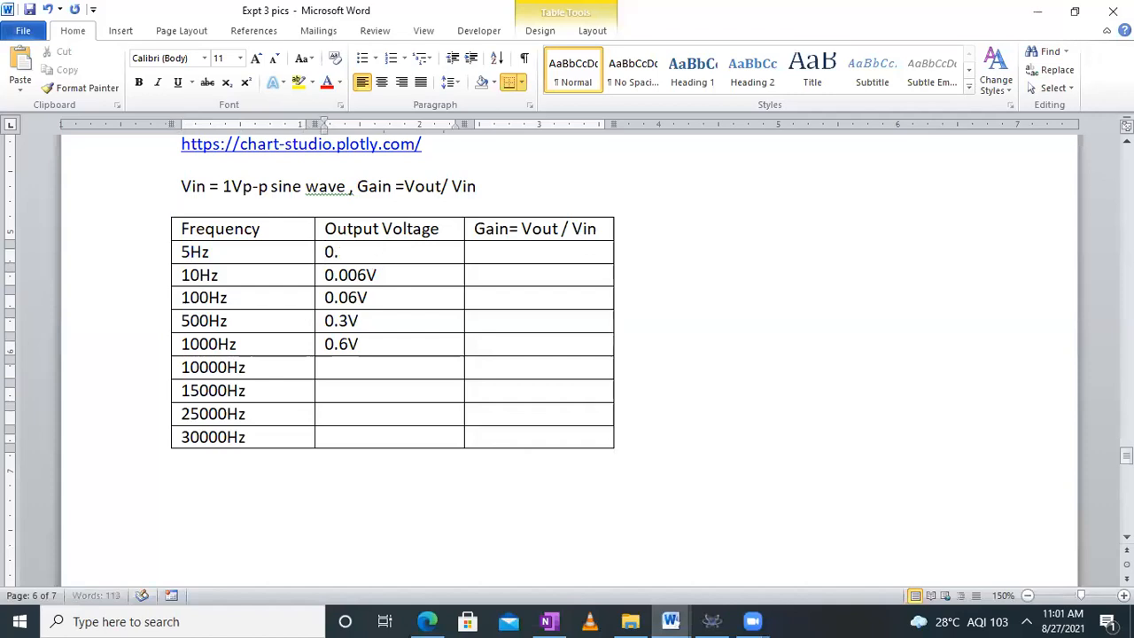
text(0024V)
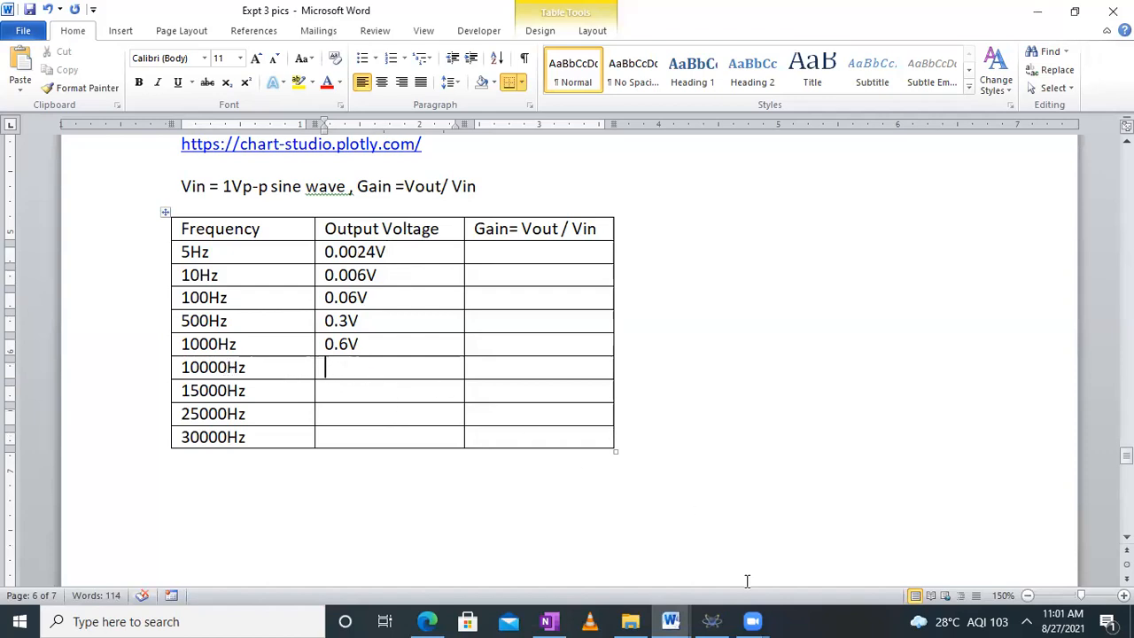
Return to Proteus and set the oscilloscope timebase to 2 ms.
click(714, 621)
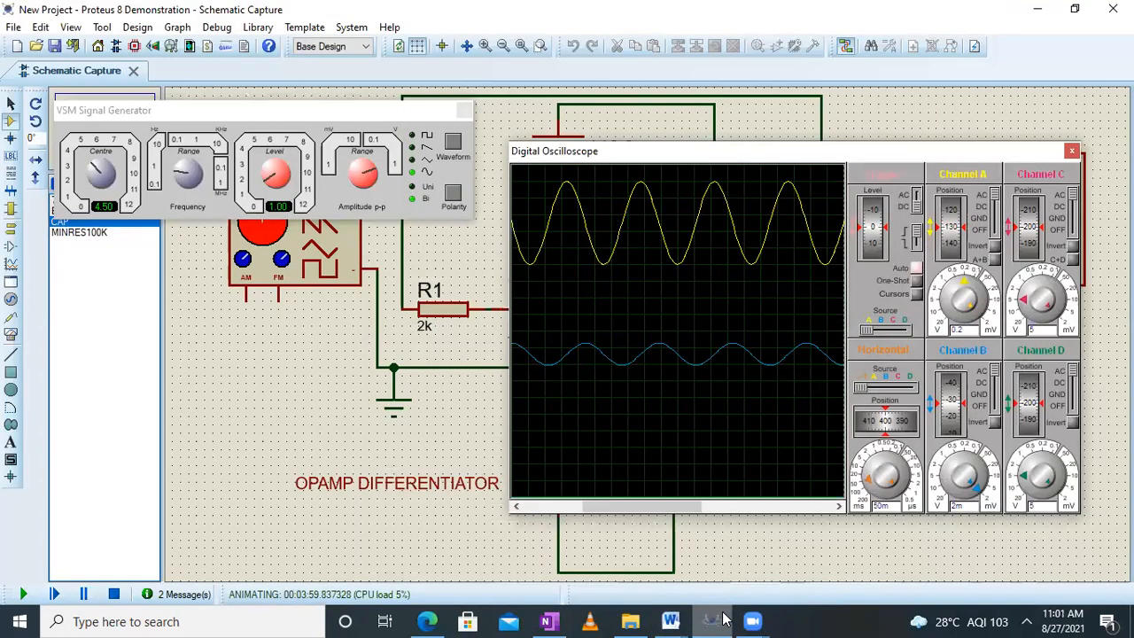
drag(869, 478, 868, 466)
click(871, 473)
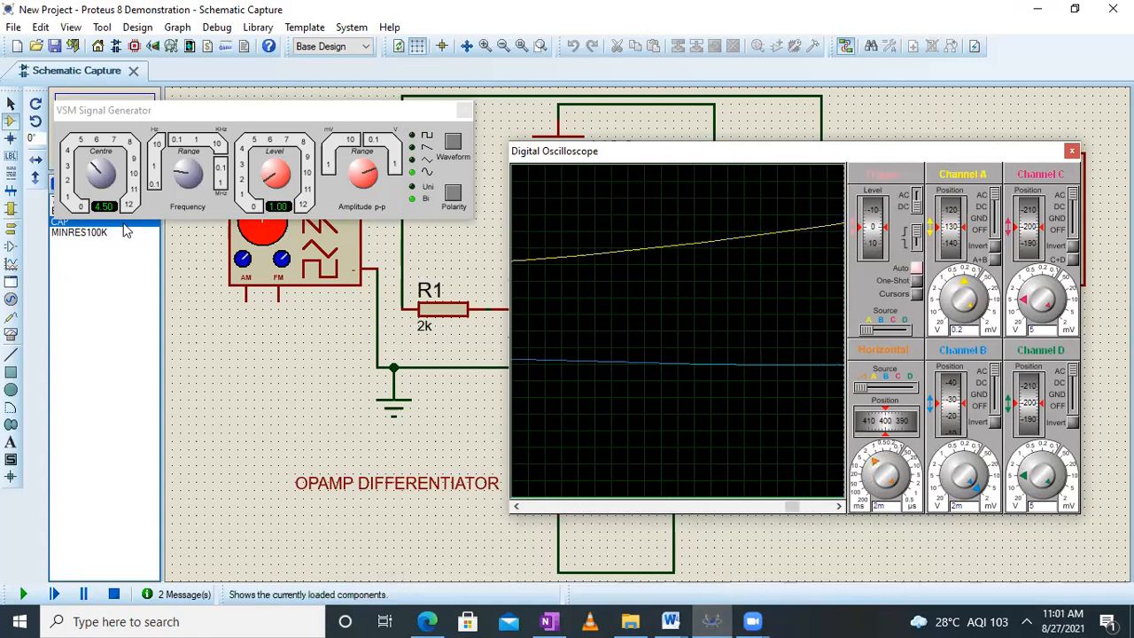
Raise the signal generator's frequency range to 10 kHz and set the centre frequency to 10 kHz.
click(193, 167)
click(195, 165)
click(216, 158)
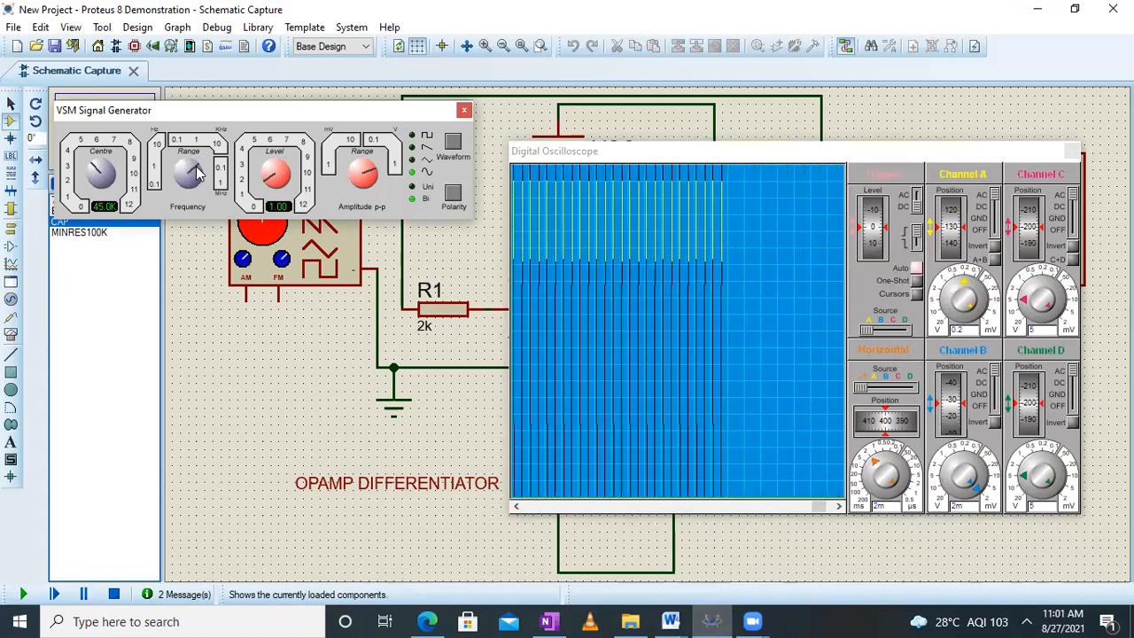
click(96, 172)
click(96, 175)
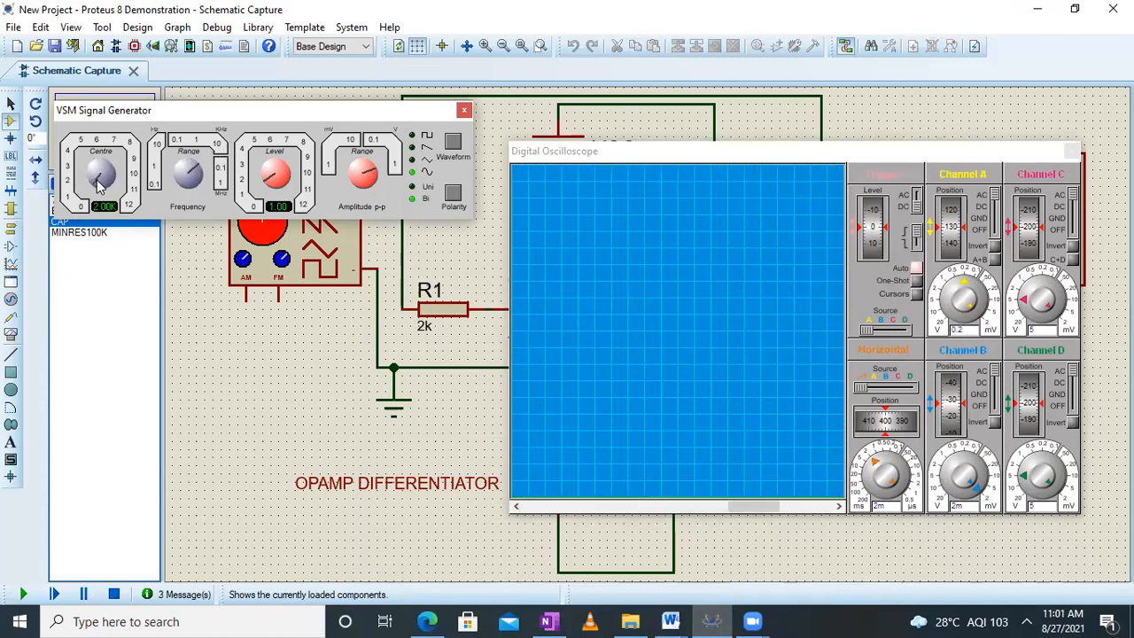
drag(93, 181, 93, 180)
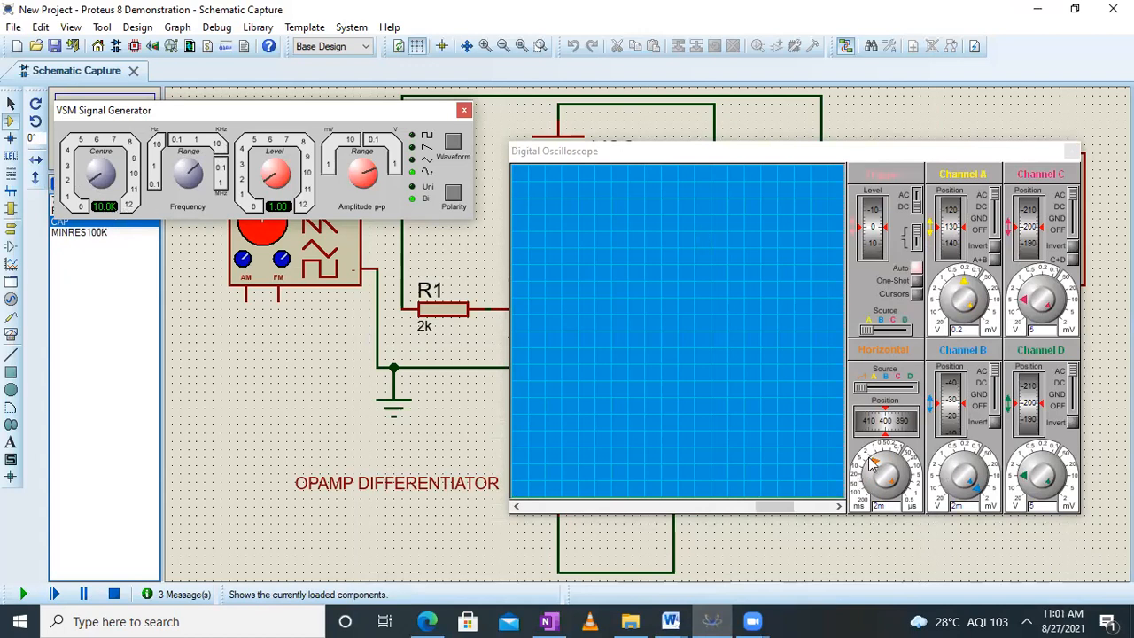
Adjust the oscilloscope for the 10 kHz signal: timebase 10 µs, channel B scale 1 V and channel B position about -45.
drag(875, 459, 908, 476)
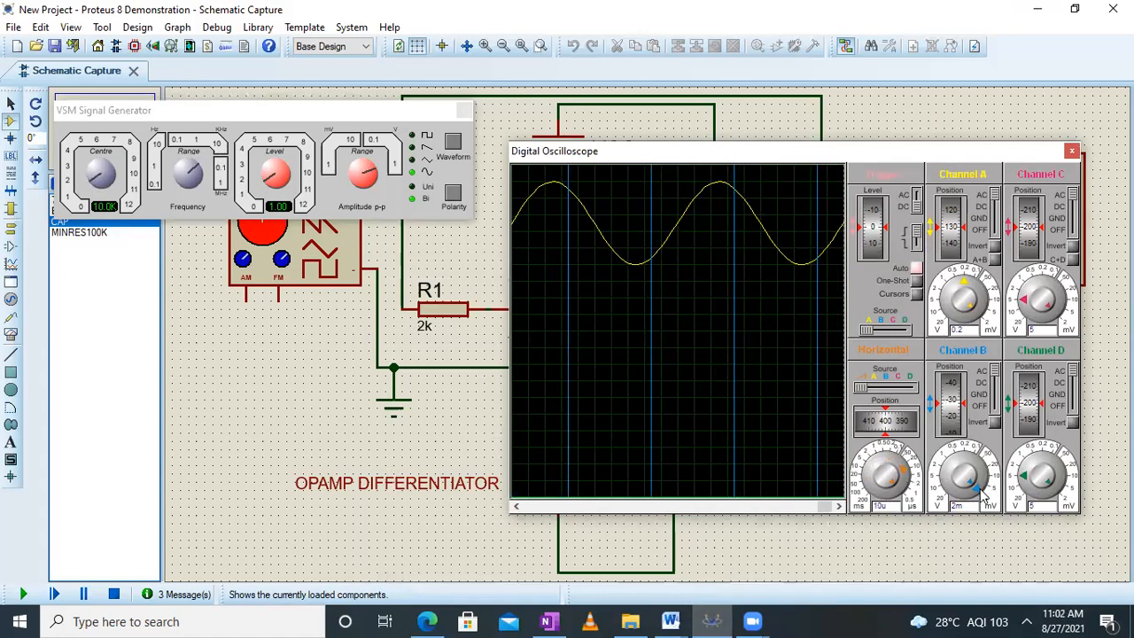
drag(983, 496, 986, 486)
mouse_move(984, 478)
mouse_down()
mouse_move(961, 457)
mouse_move(953, 474)
mouse_move(952, 406)
mouse_up()
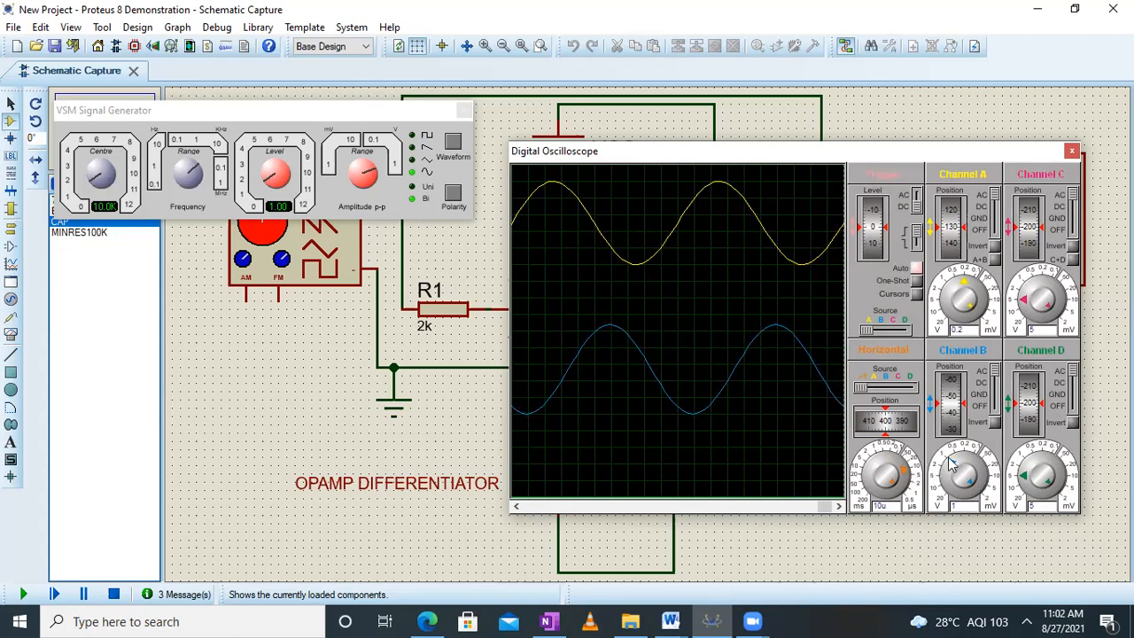
Enter 5.4V as the 10000Hz output voltage in the Expt 3 pics table in Word.
click(671, 622)
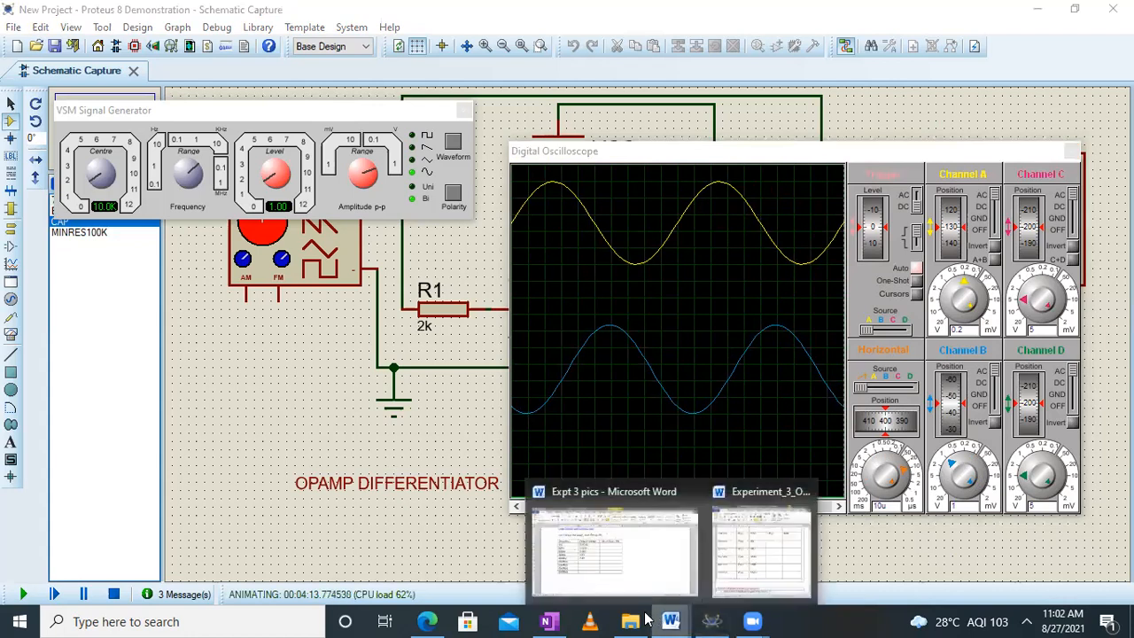
click(635, 567)
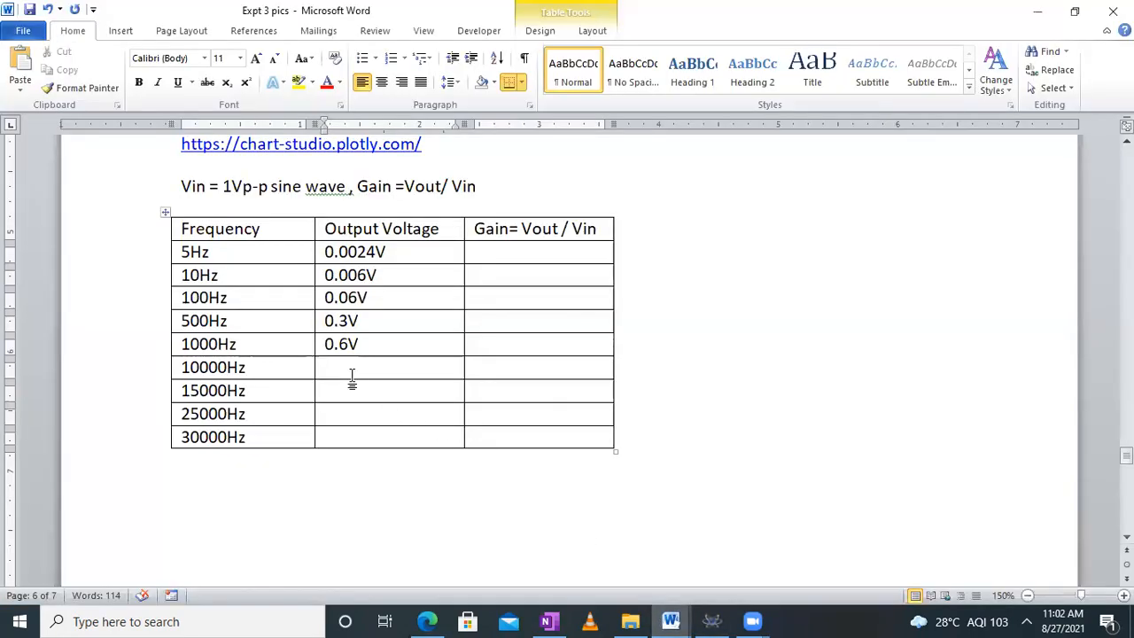
text(5.4V)
Return to Proteus, set the signal generator's centre frequency to 15 kHz and fine-tune the channel B position.
click(1031, 19)
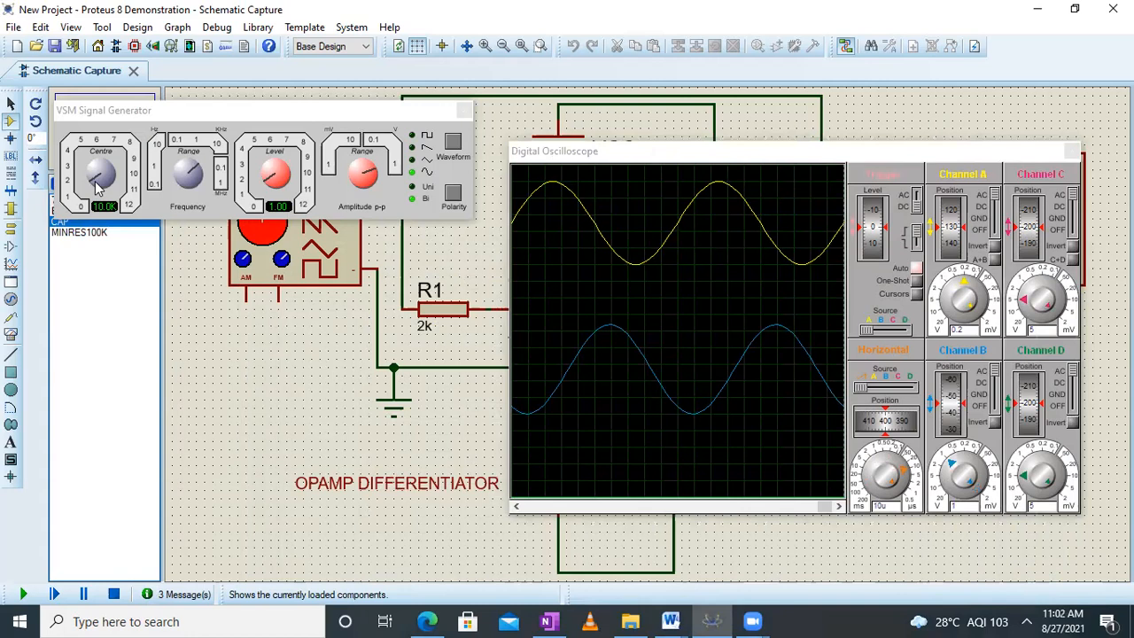
drag(95, 181, 89, 179)
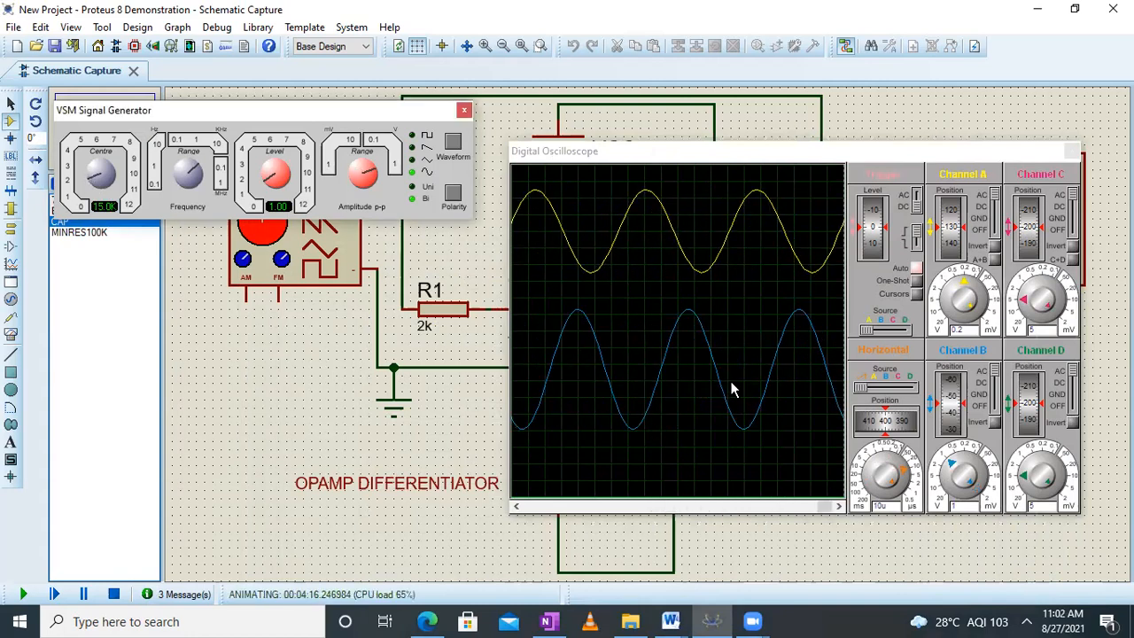
drag(949, 385, 951, 388)
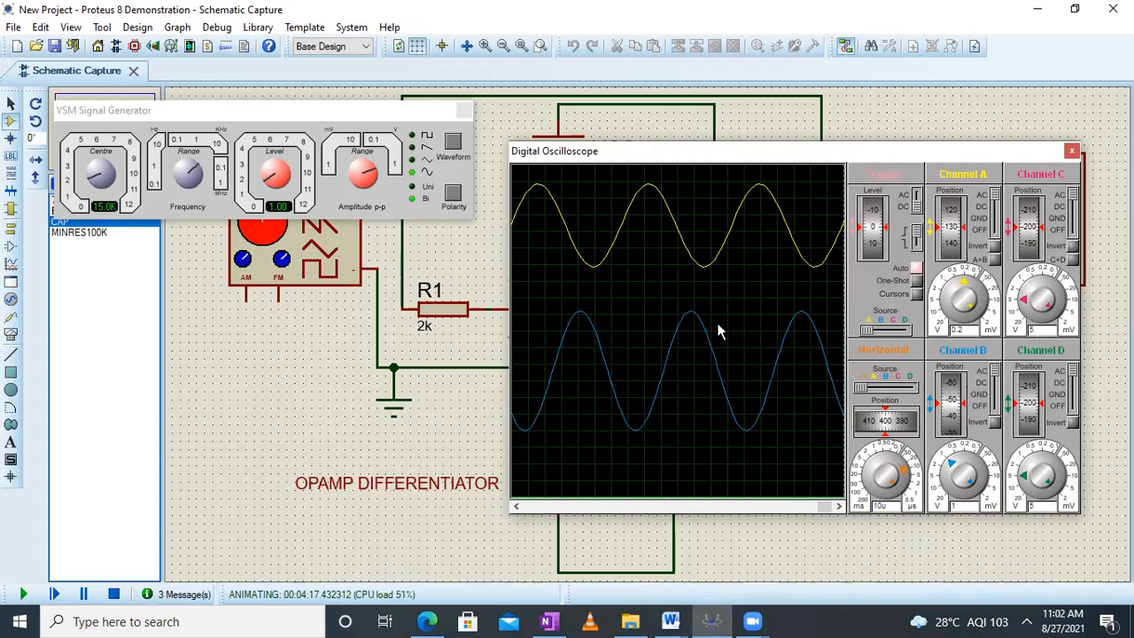
Enter 7.2V as the 15000Hz output voltage in the Expt 3 pics table in Word.
click(671, 621)
click(636, 544)
click(361, 390)
text(7.2V)
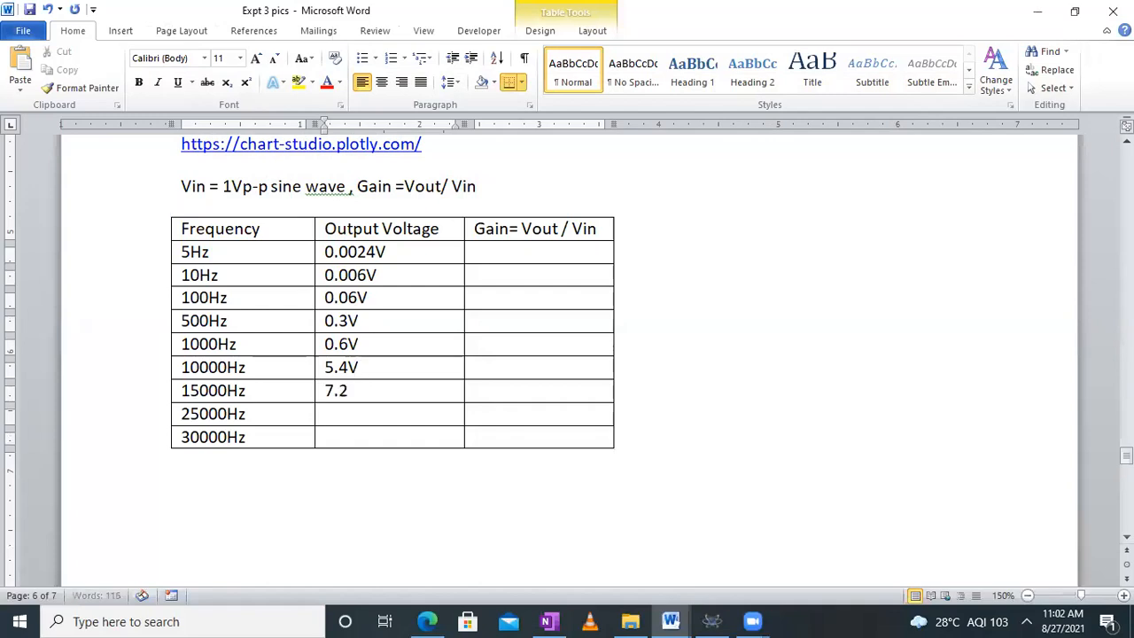
Return to Proteus and set the signal generator's centre frequency to 25 kHz.
click(711, 621)
drag(89, 180, 90, 175)
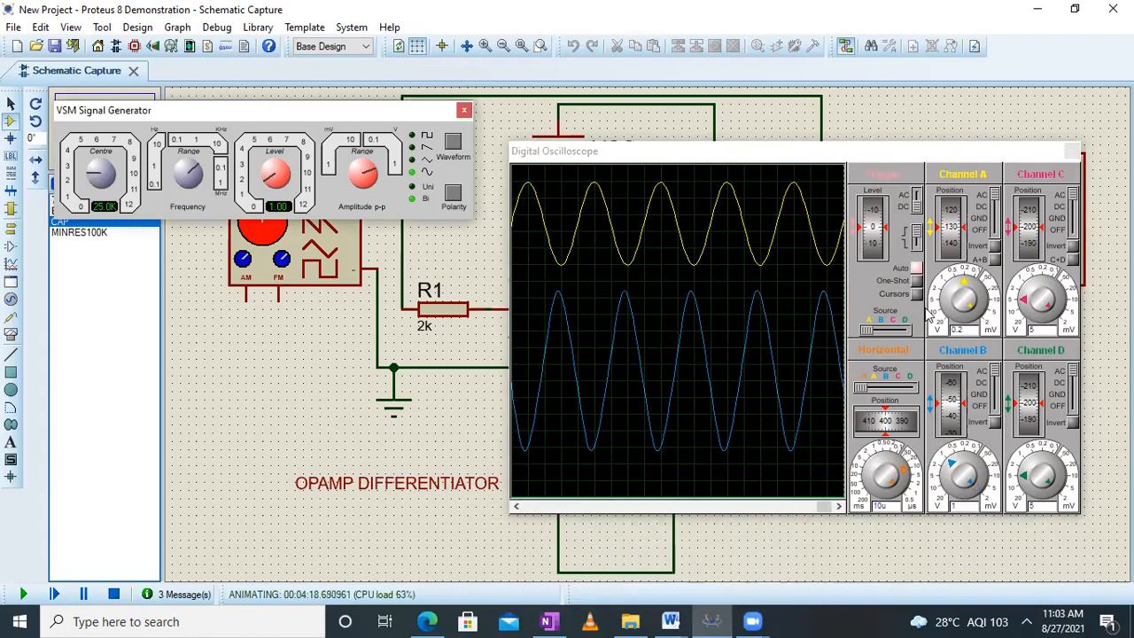
Set the oscilloscope timebase to 5 µs and fine-tune the channel B and horizontal positions for the 25 kHz signal.
click(902, 475)
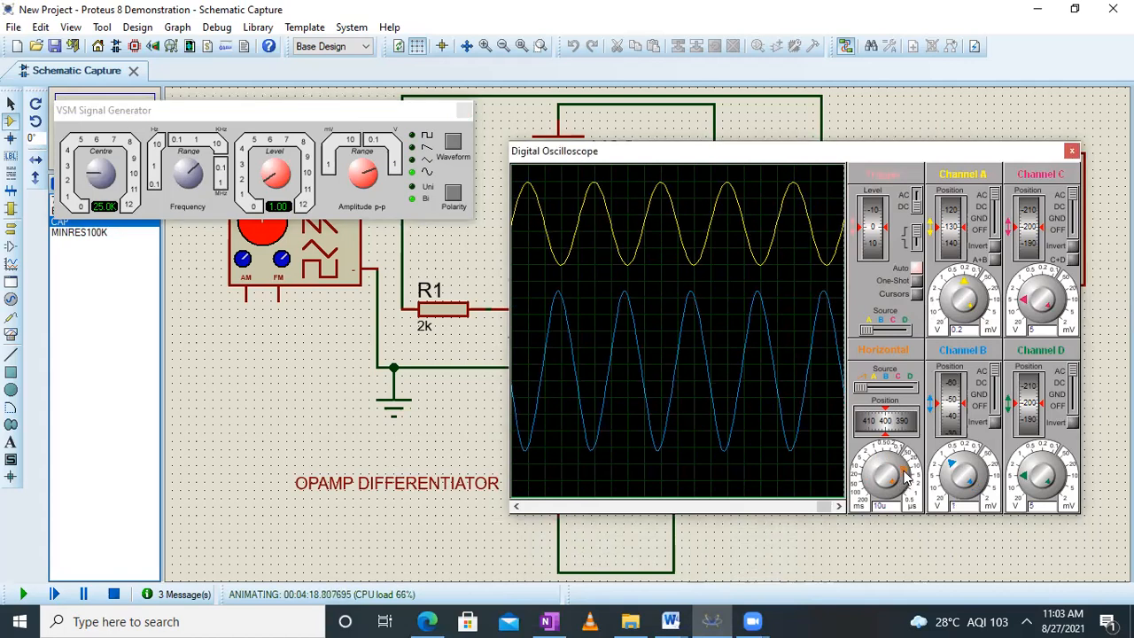
click(908, 480)
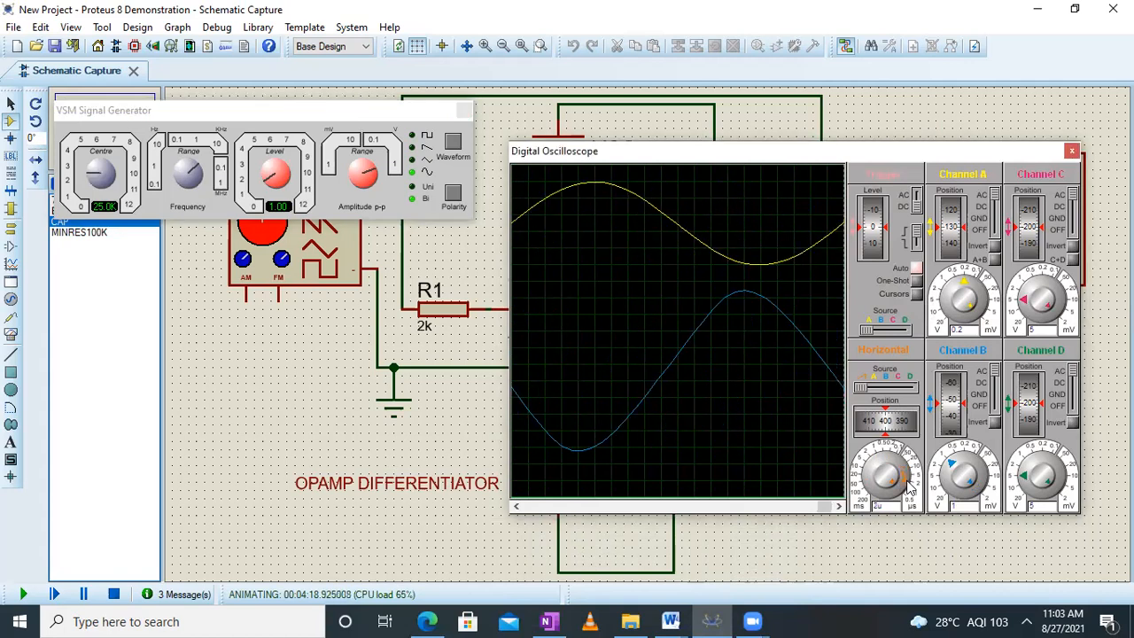
click(908, 479)
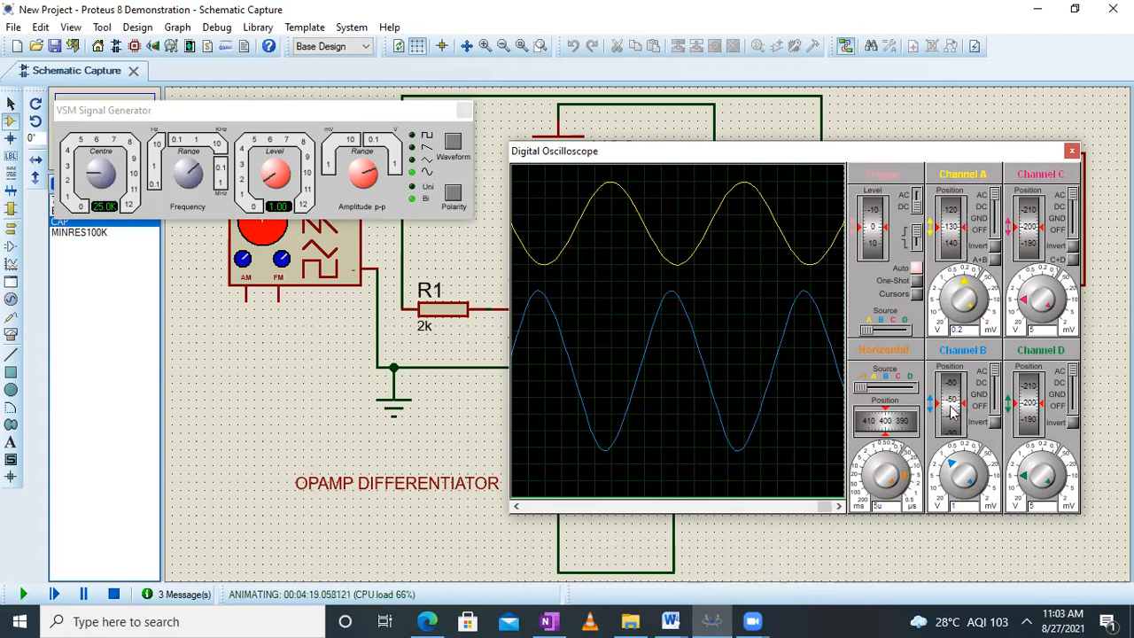
drag(955, 415, 955, 408)
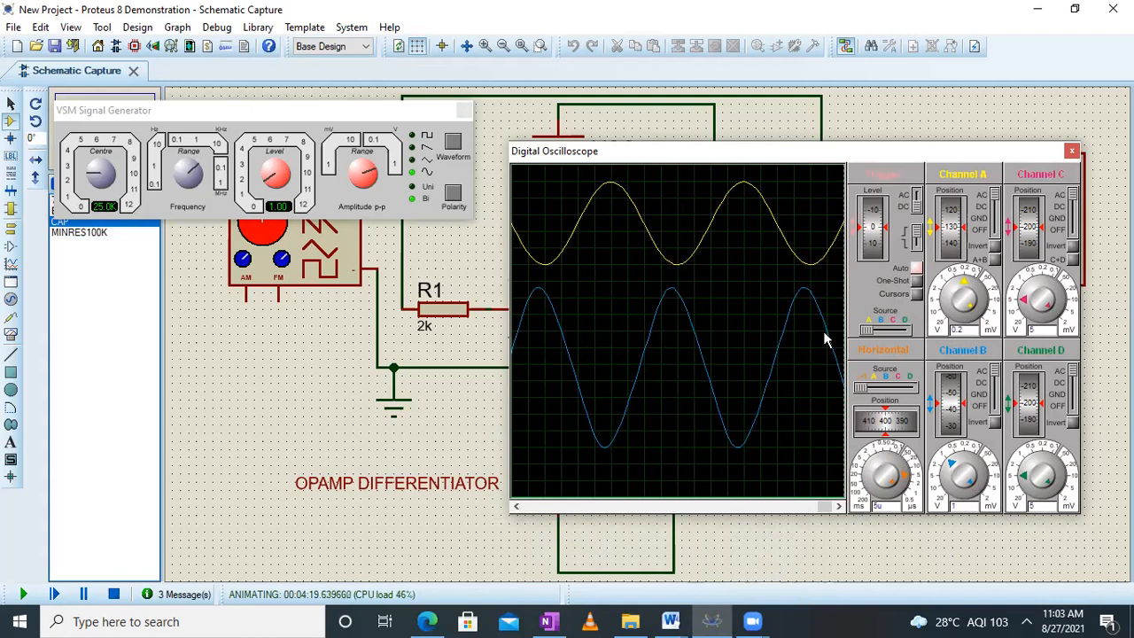
drag(876, 418, 878, 419)
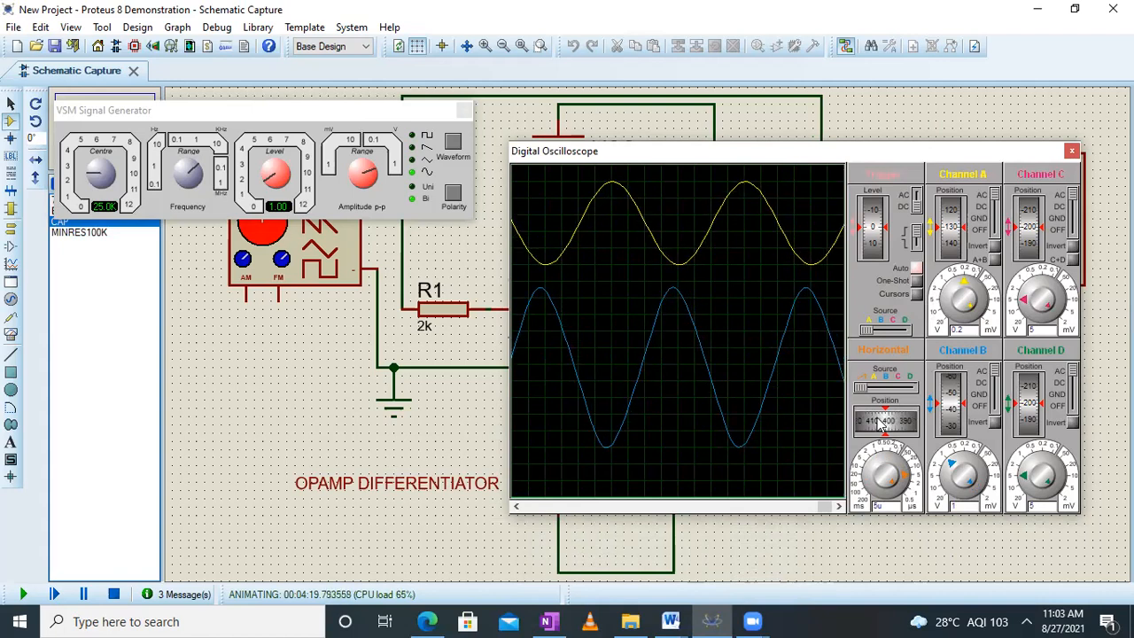
Switch to the Expt 3 pics document in Word and enter 9.6V as the 25000Hz output voltage in the table.
click(671, 620)
click(653, 577)
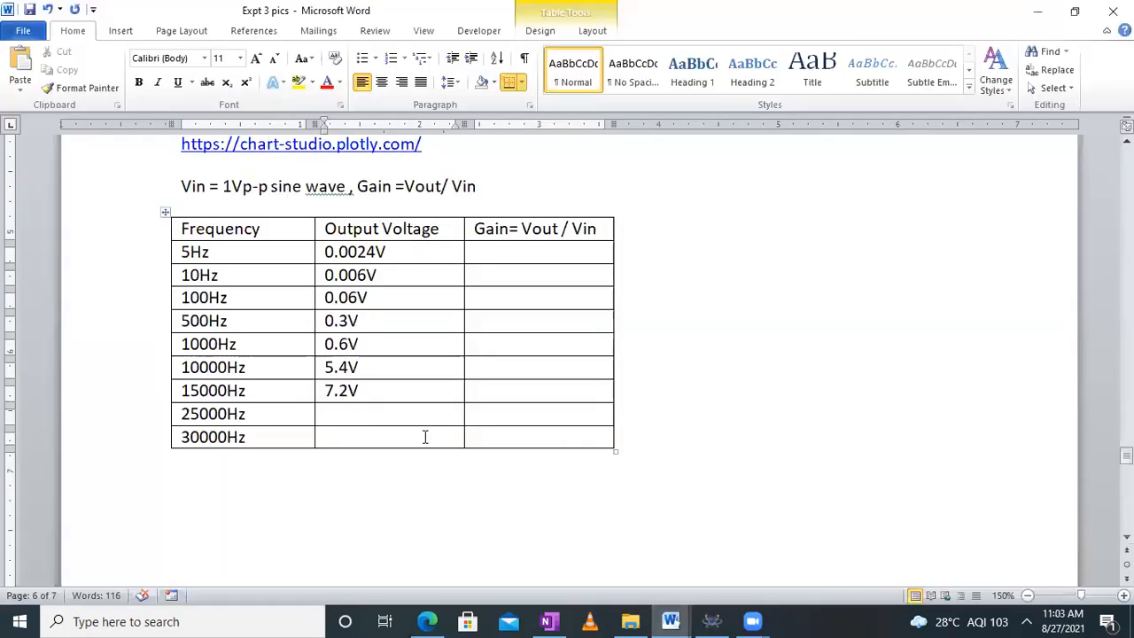
click(382, 414)
text(9.6V)
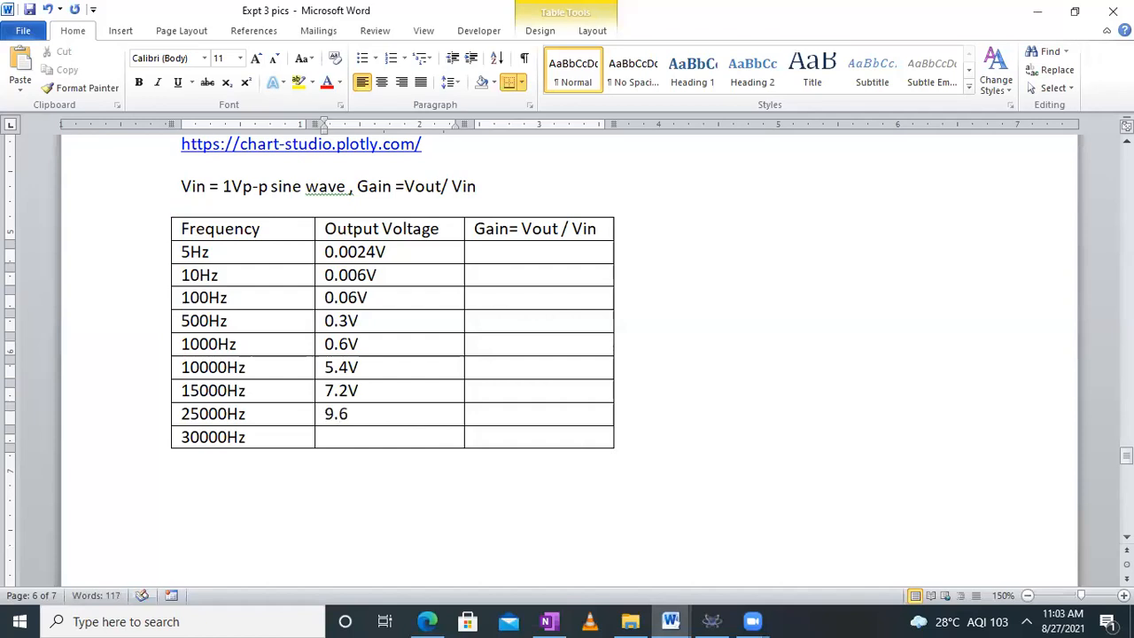
Return to Proteus and set the signal generator's centre frequency to 30 kHz.
click(709, 619)
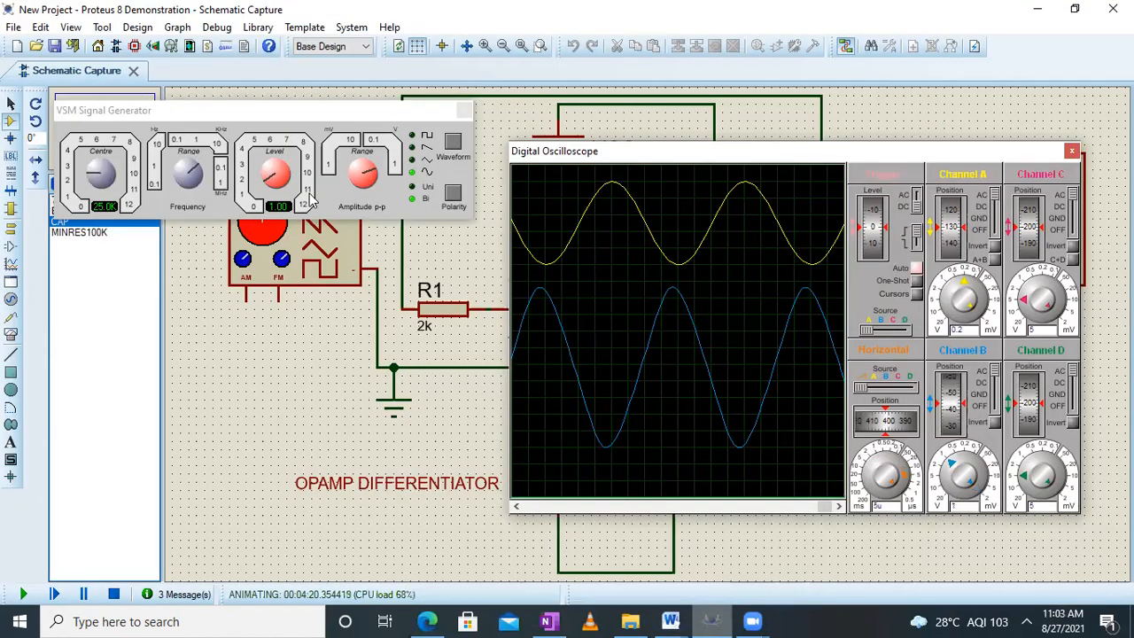
click(92, 176)
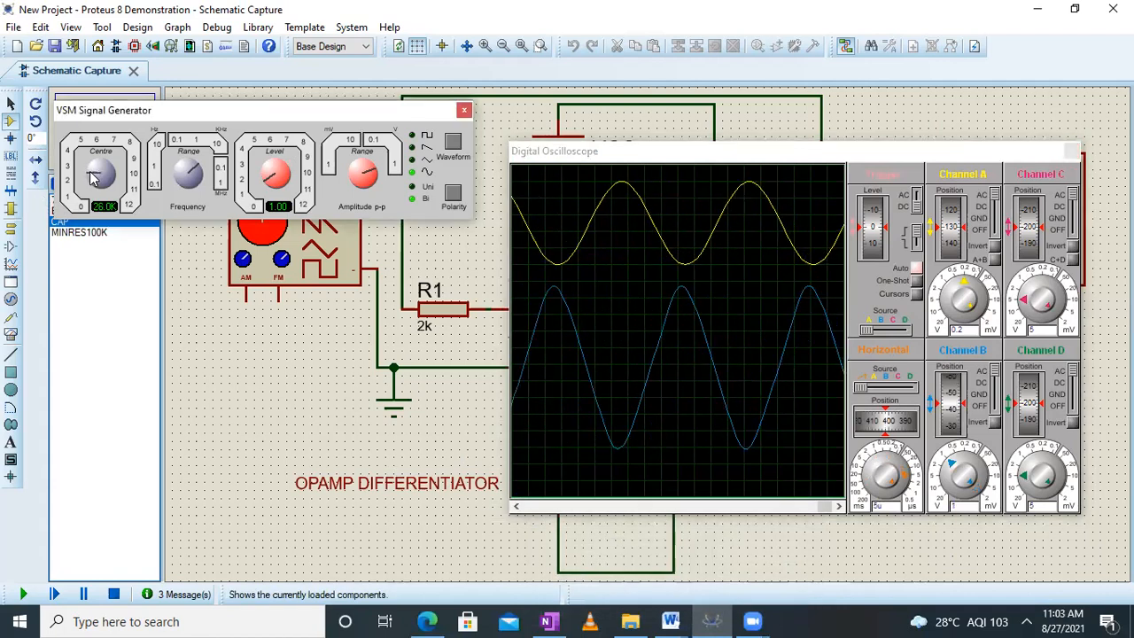
click(92, 175)
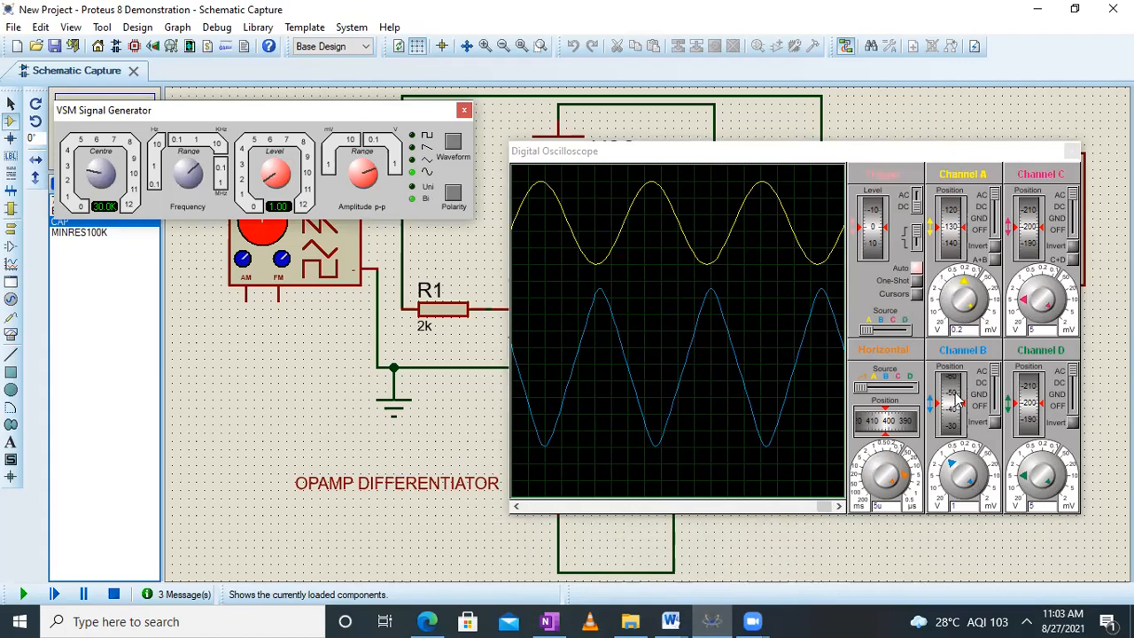
Try the oscilloscope timebase at 2 µs for the 30 kHz signal and set it back to 5 µs.
click(913, 478)
click(913, 479)
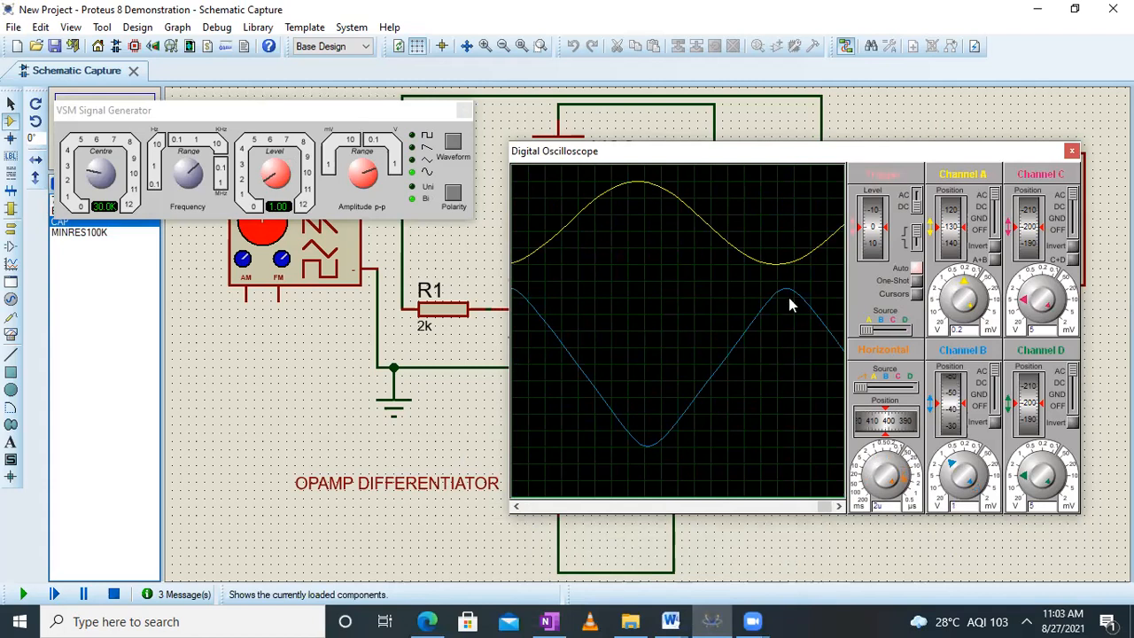
click(910, 482)
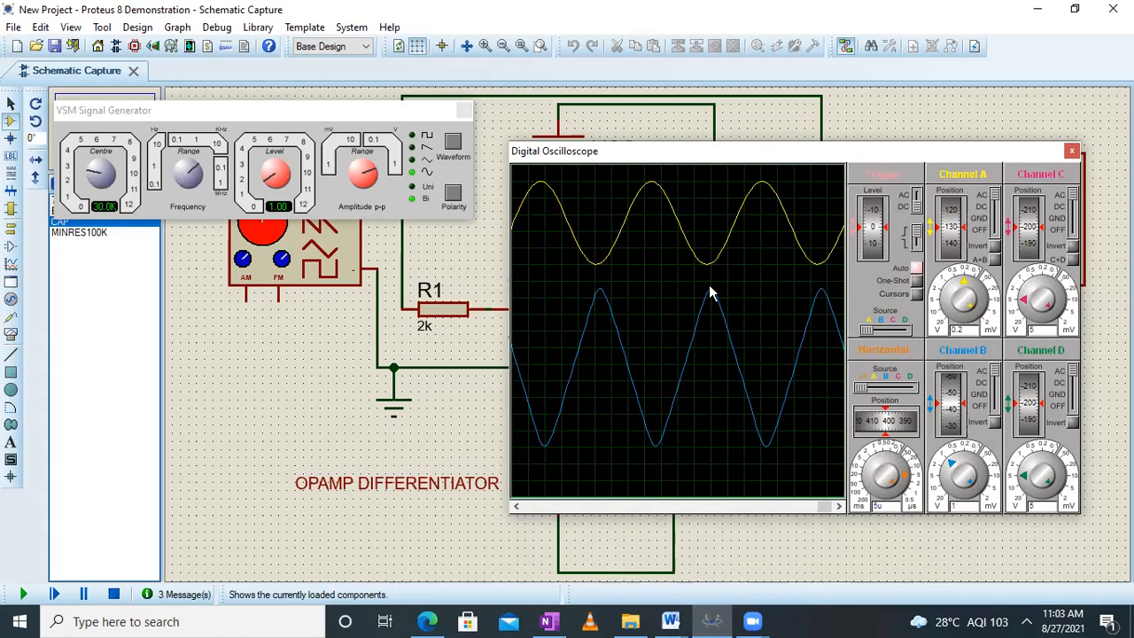
Enter 9.6V as the 30000Hz output voltage in the Expt 3 pics table in Word.
click(674, 620)
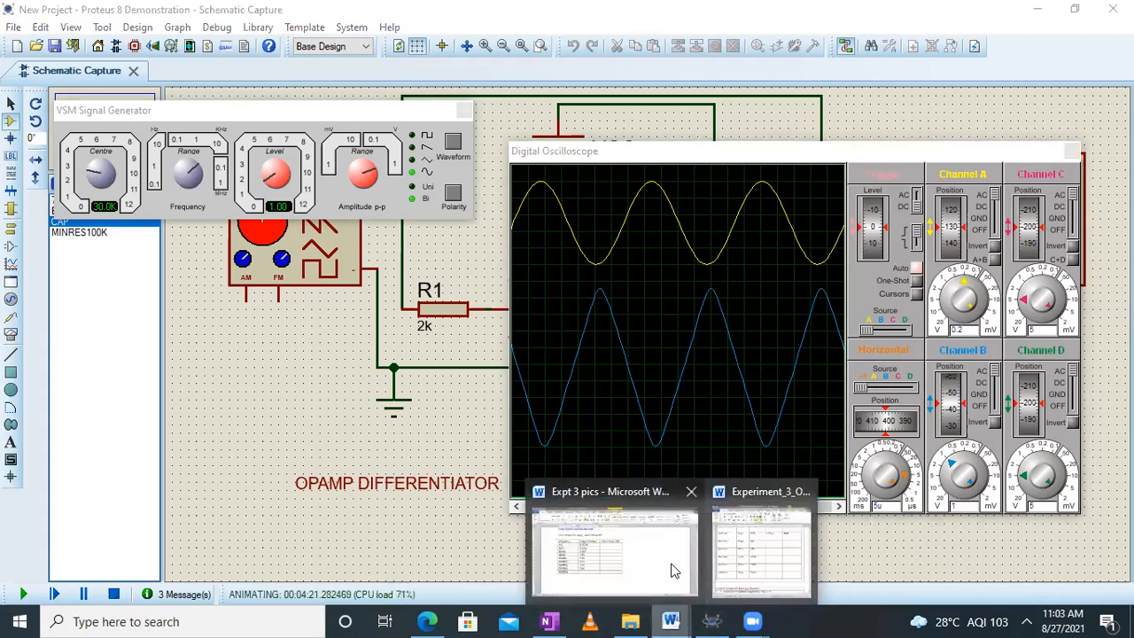
click(599, 587)
click(373, 441)
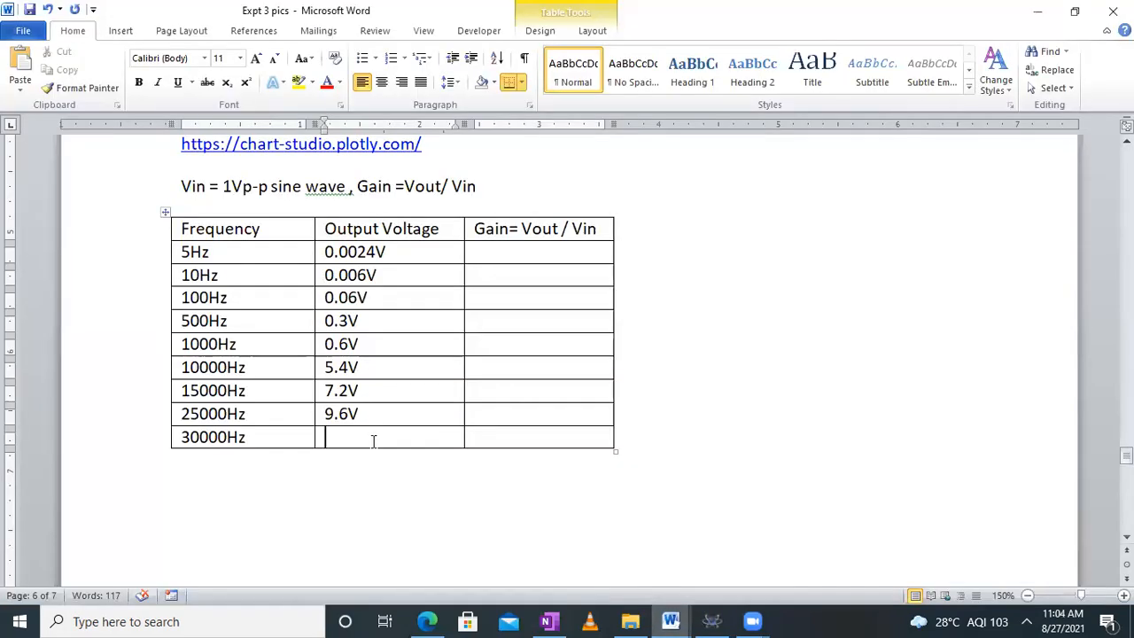
text(9.6V)
Return to Proteus, move the oscilloscope window slightly lower, and stop the simulation.
click(1038, 11)
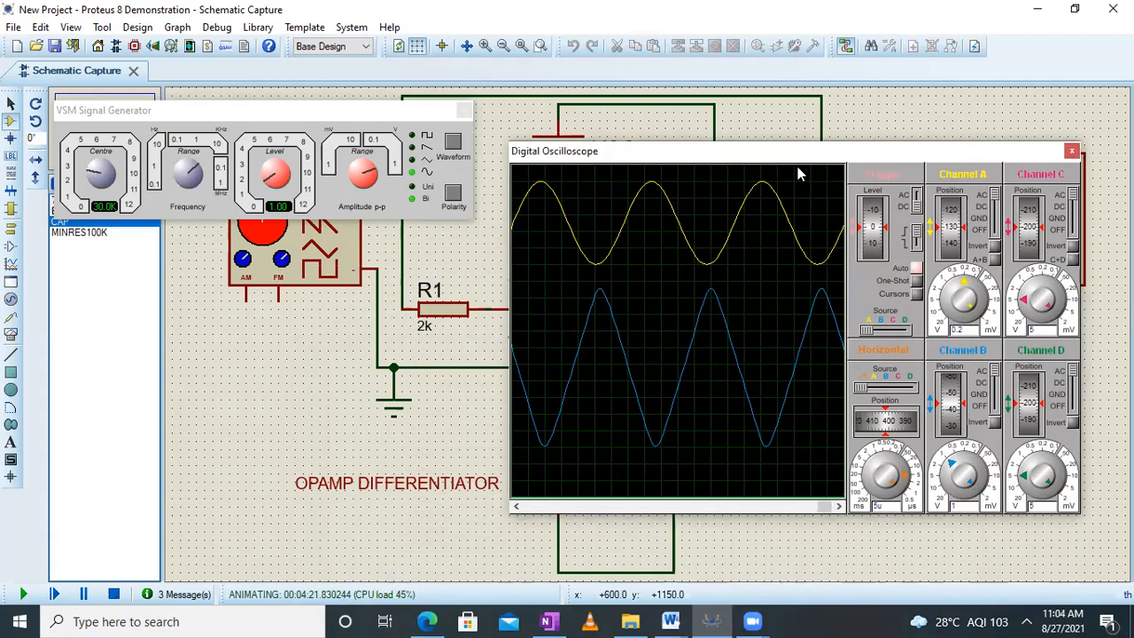
drag(797, 144, 813, 168)
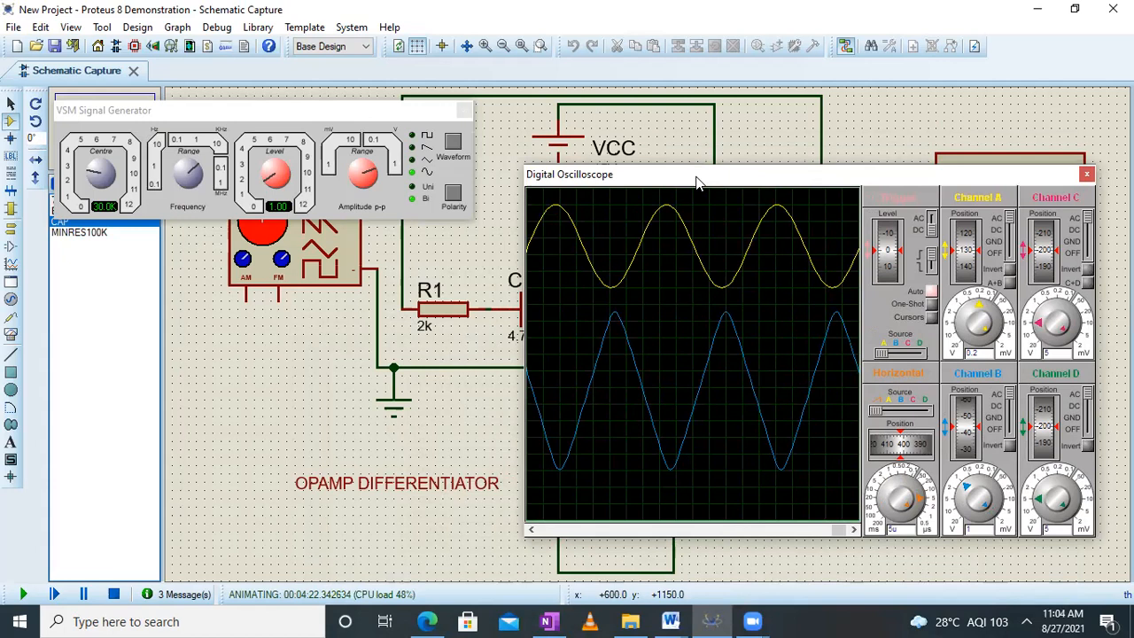
drag(697, 181, 703, 209)
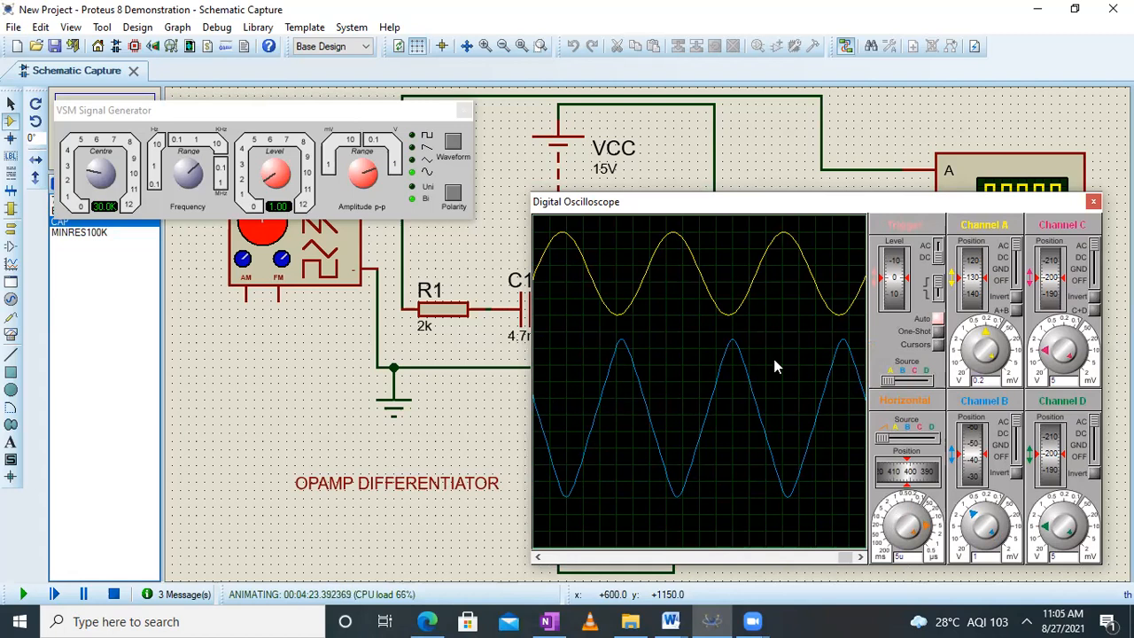
click(85, 594)
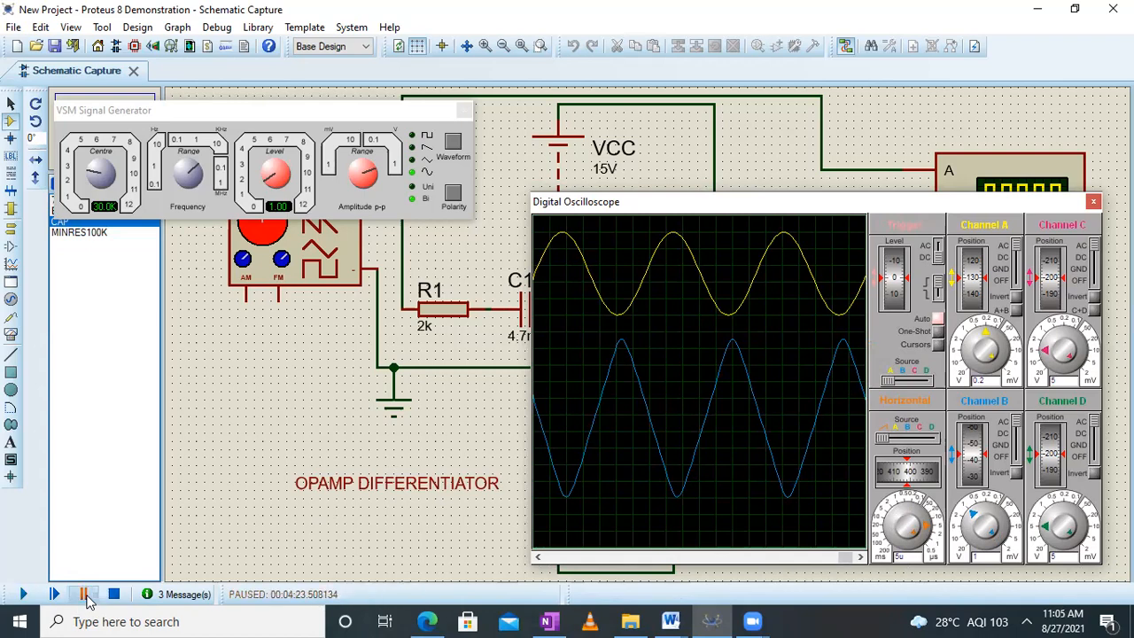
click(114, 590)
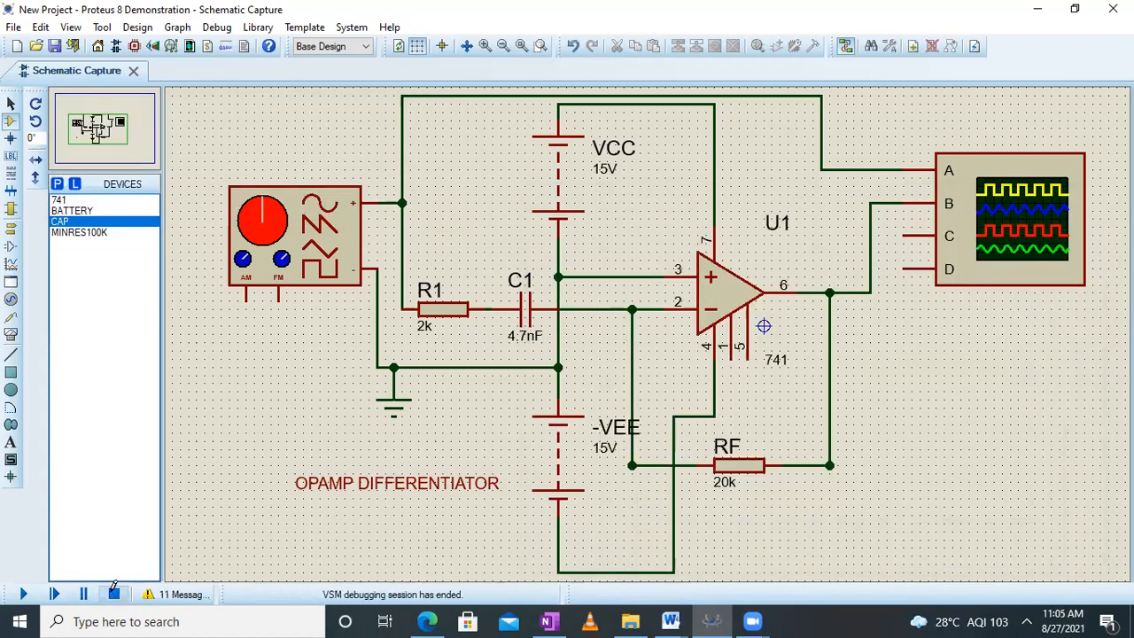
In the Word document Expt 3 pics, copy all nine output voltage values into the Gain= Vout / Vin column.
click(671, 622)
click(647, 582)
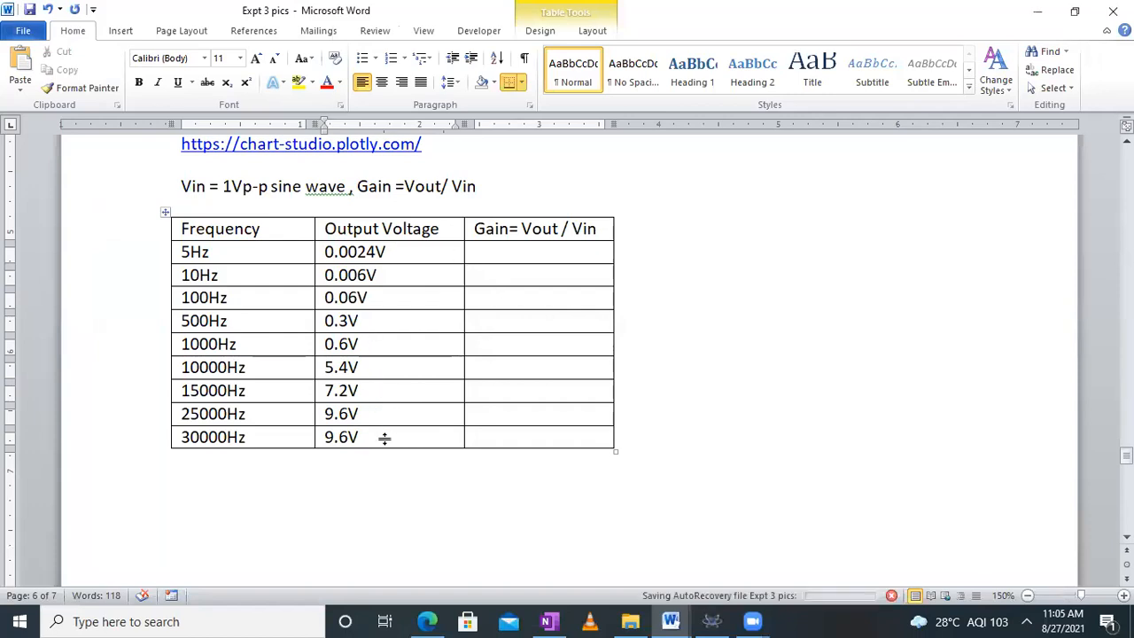
drag(390, 441, 317, 261)
key(ctrl+c)
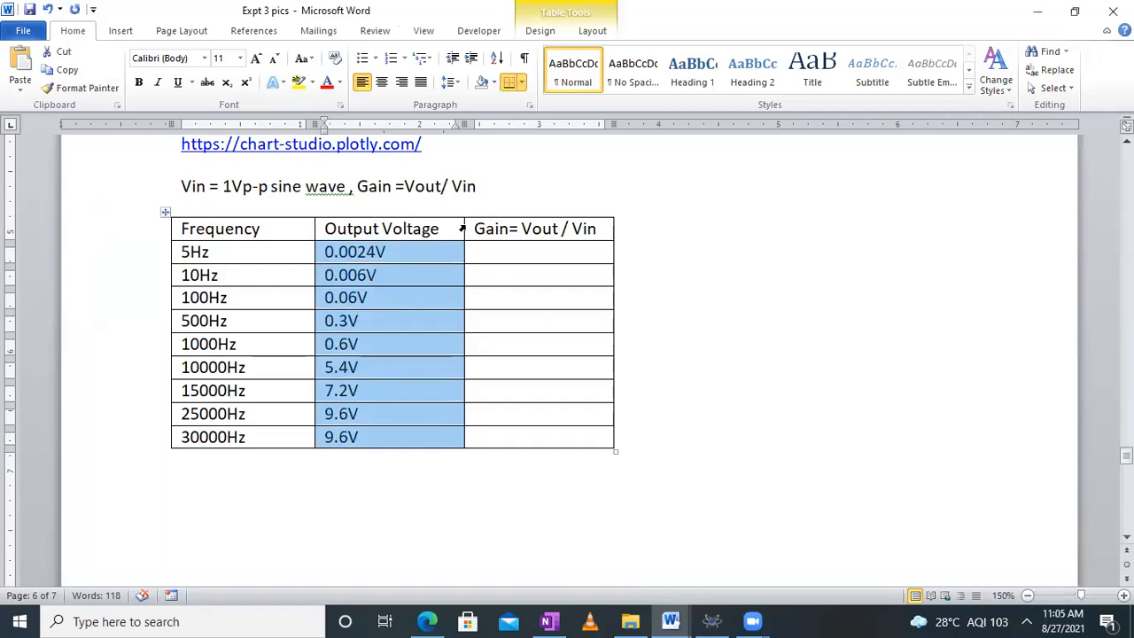
click(483, 251)
key(ctrl+v)
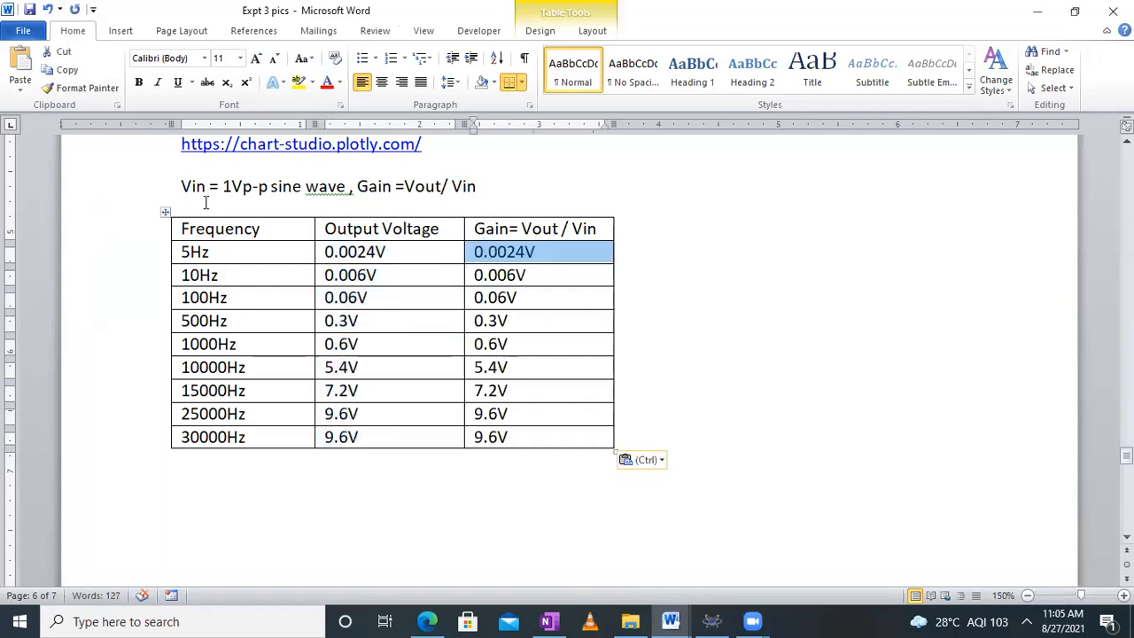
Remove the V unit from the gain values in the 5Hz through 25000Hz rows.
click(553, 253)
key(BackSpace)
click(550, 271)
key(BackSpace)
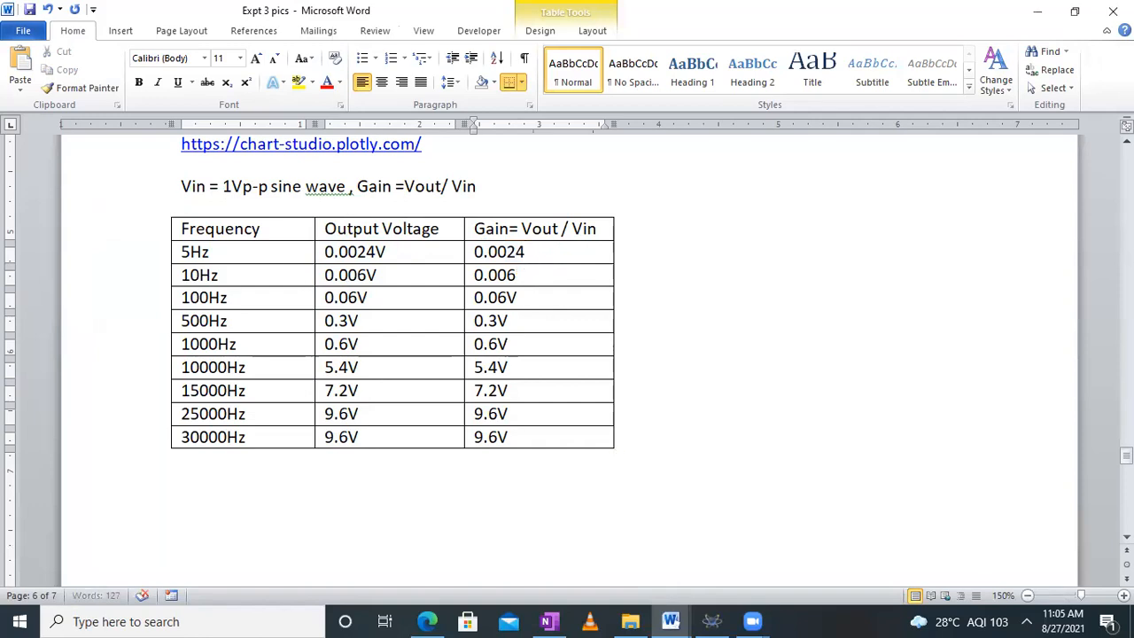
click(544, 299)
key(BackSpace)
click(536, 323)
key(BackSpace)
click(526, 344)
key(BackSpace)
click(526, 368)
key(BackSpace)
click(528, 391)
key(BackSpace)
click(523, 412)
key(BackSpace)
click(521, 436)
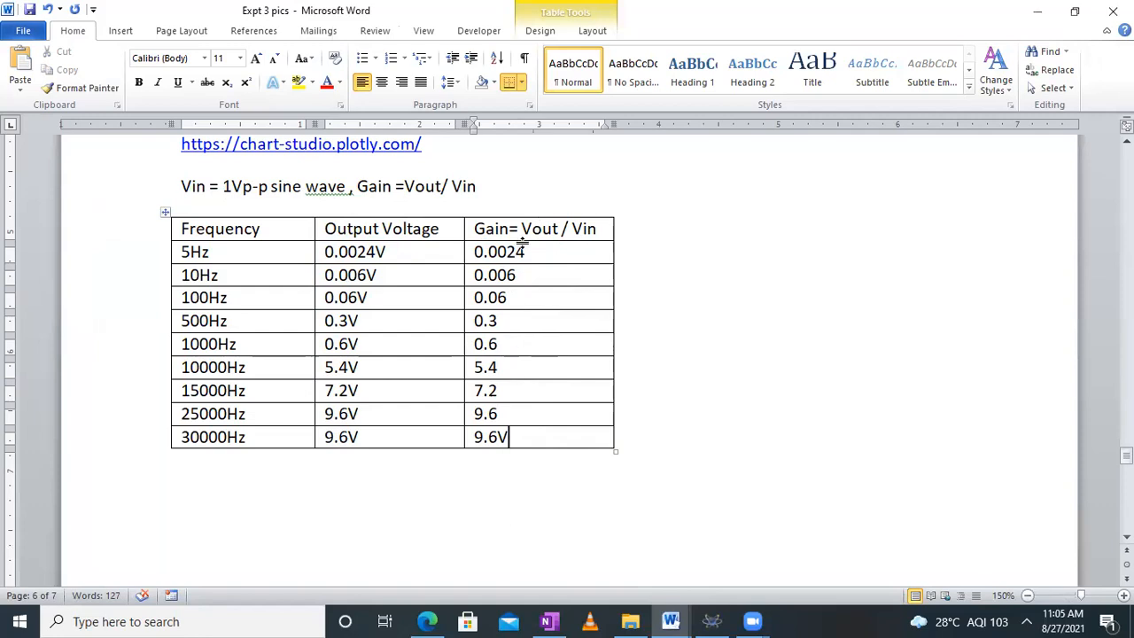
Switch to the Edge browser, search for "online plotly" and open the Online Graph Maker · Plotly Chart Studio result.
click(434, 619)
click(438, 281)
text(online plotly)
key(Return)
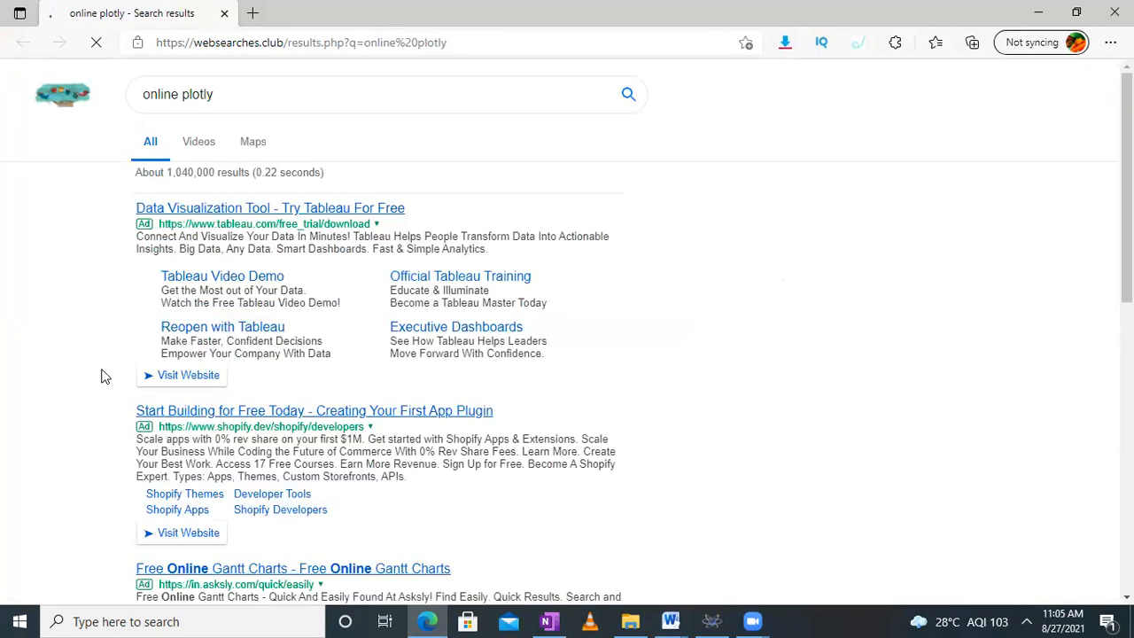
scroll(521, 182, down, 3)
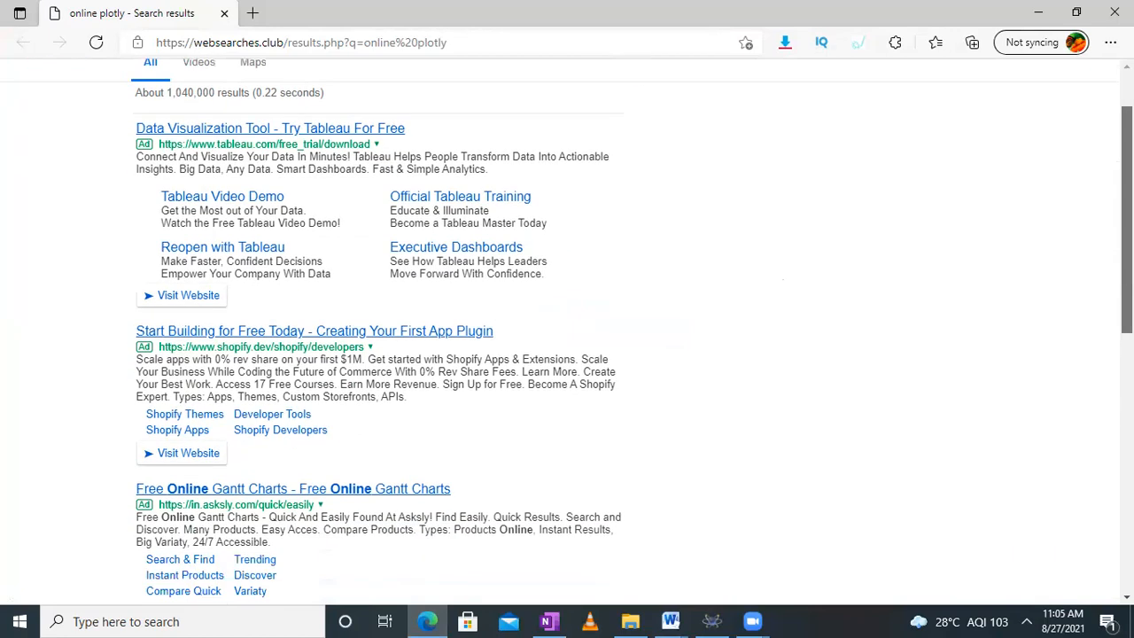
scroll(211, 274, down, 3)
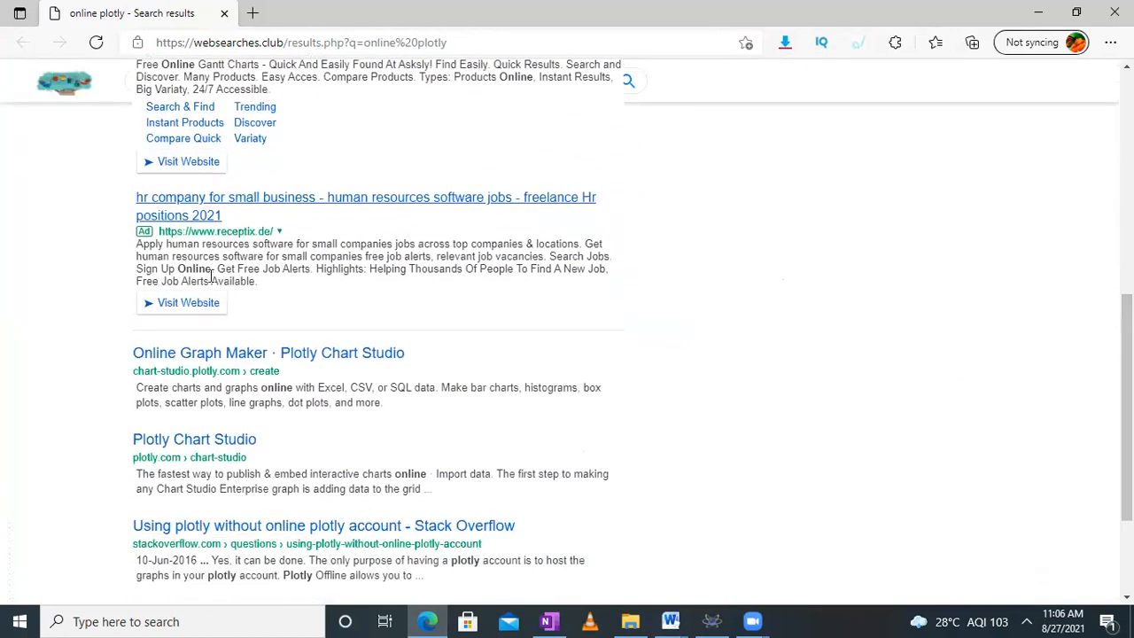
click(218, 354)
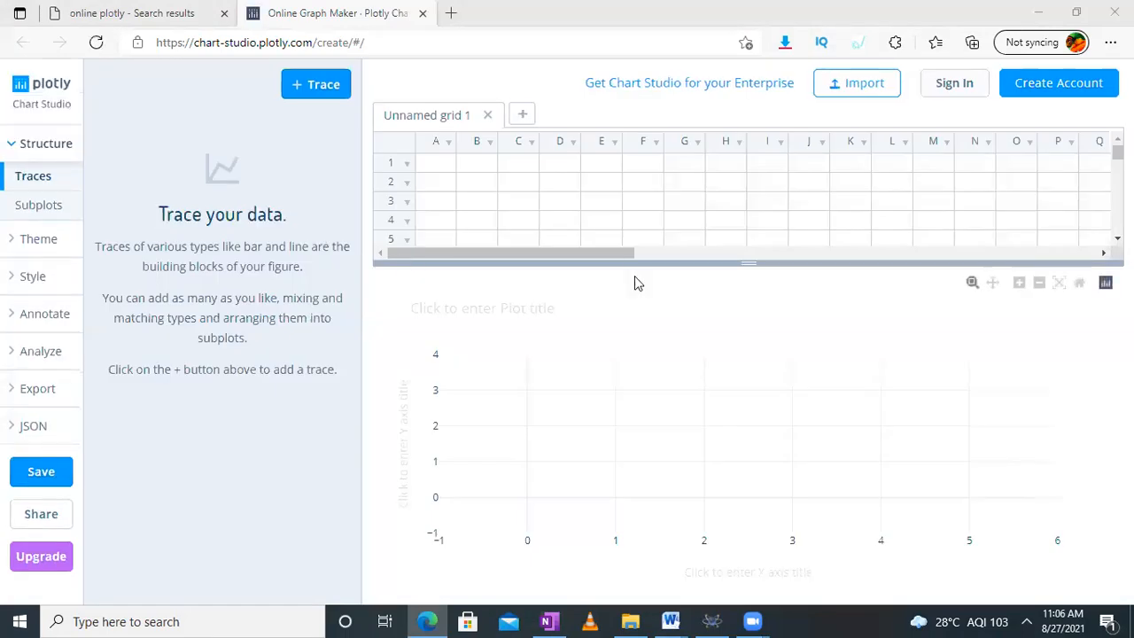
Enlarge the Chart Studio data grid and copy the nine frequency values from the Word table into column A, starting at row 1.
drag(748, 264, 754, 331)
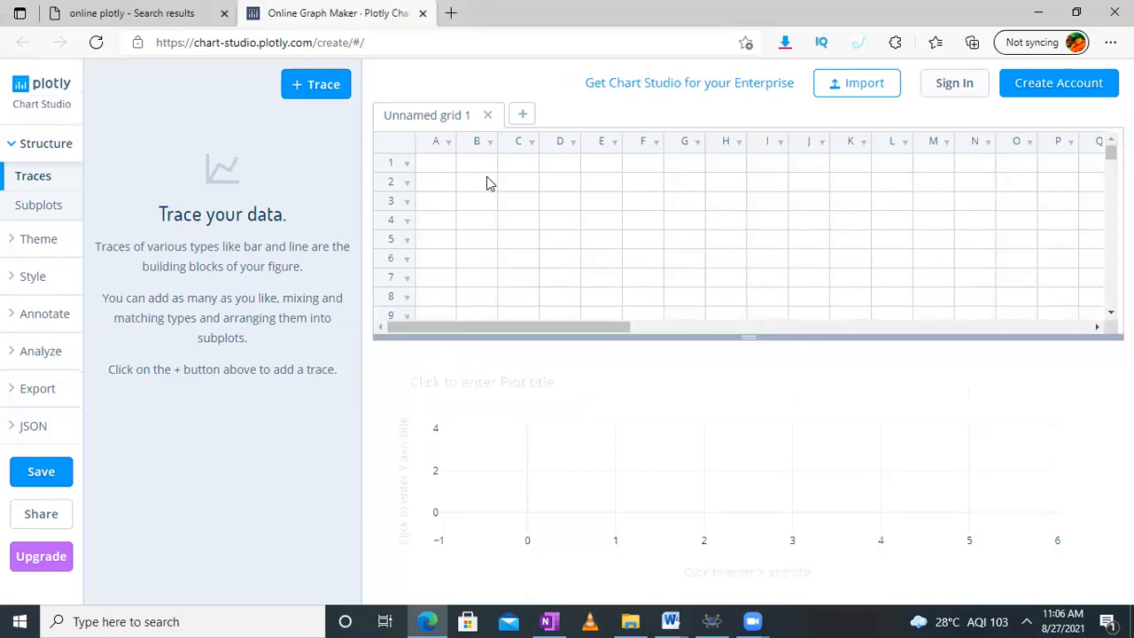
click(673, 621)
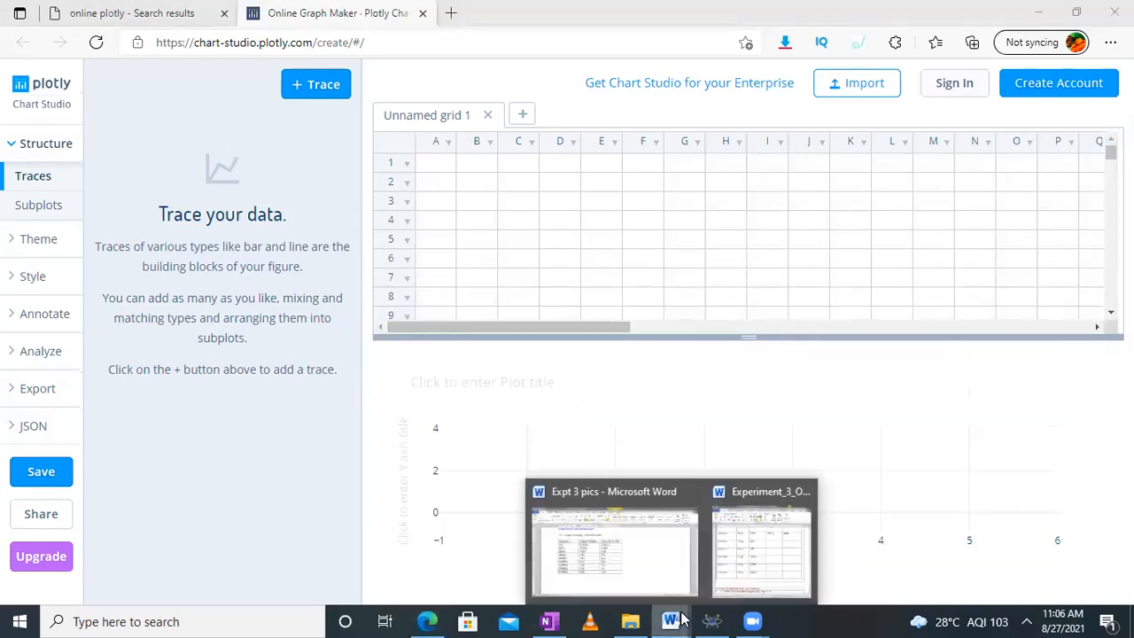
click(661, 541)
drag(272, 437, 174, 258)
key(ctrl+c)
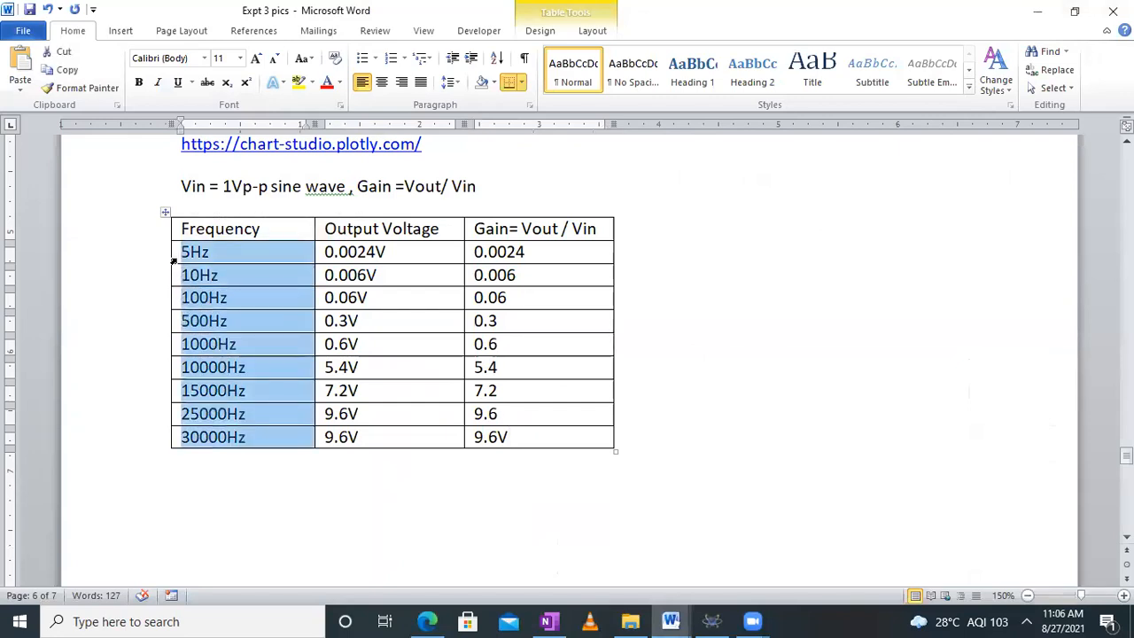
click(427, 621)
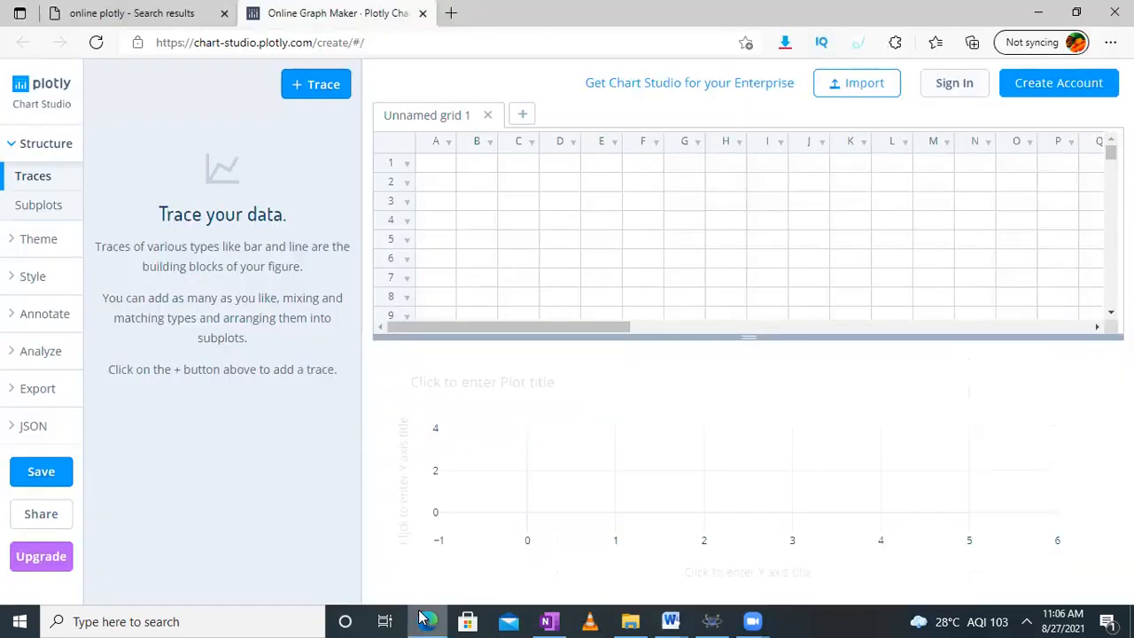
click(435, 169)
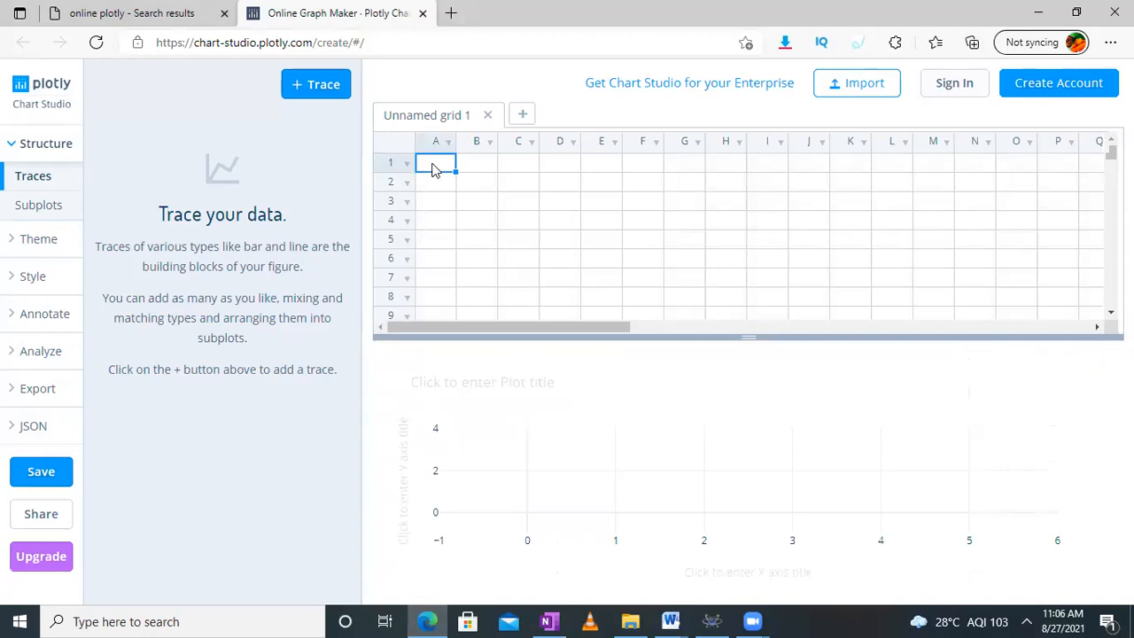
key(ctrl+v)
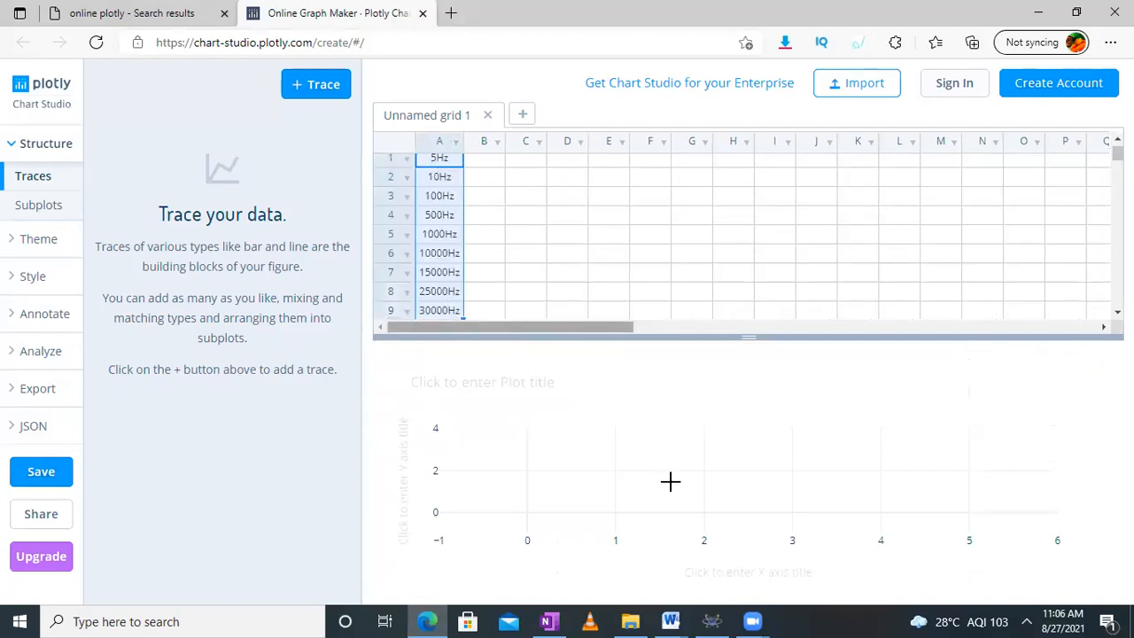
Copy the nine gain values from the Word table into column B of the Chart Studio grid, starting at row 1.
click(669, 620)
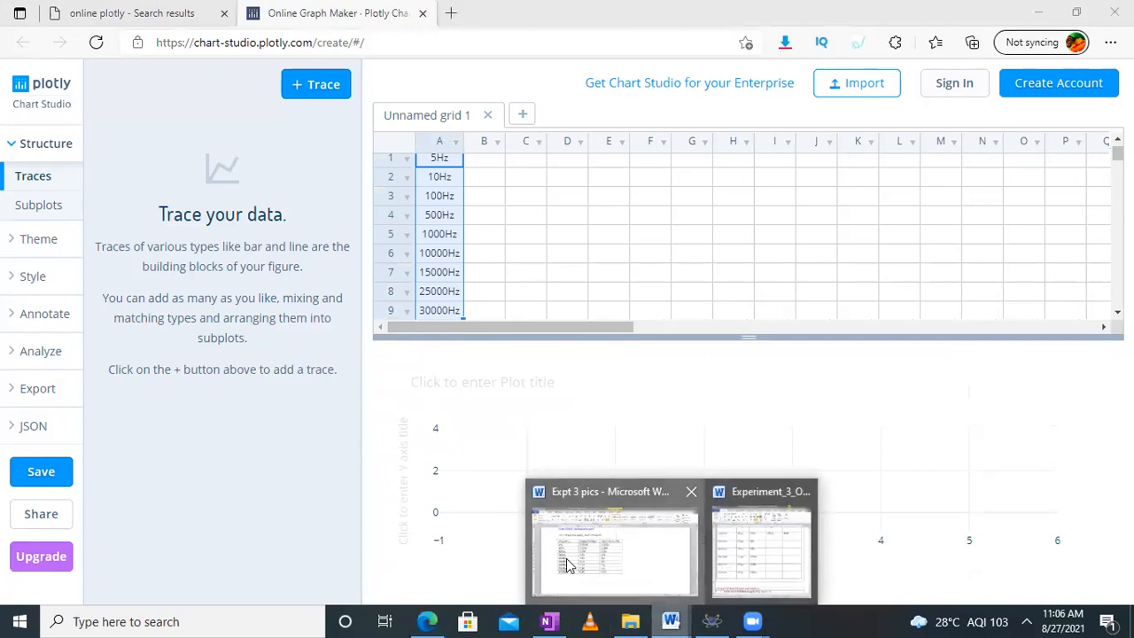
click(567, 558)
drag(537, 434, 480, 261)
key(ctrl+c)
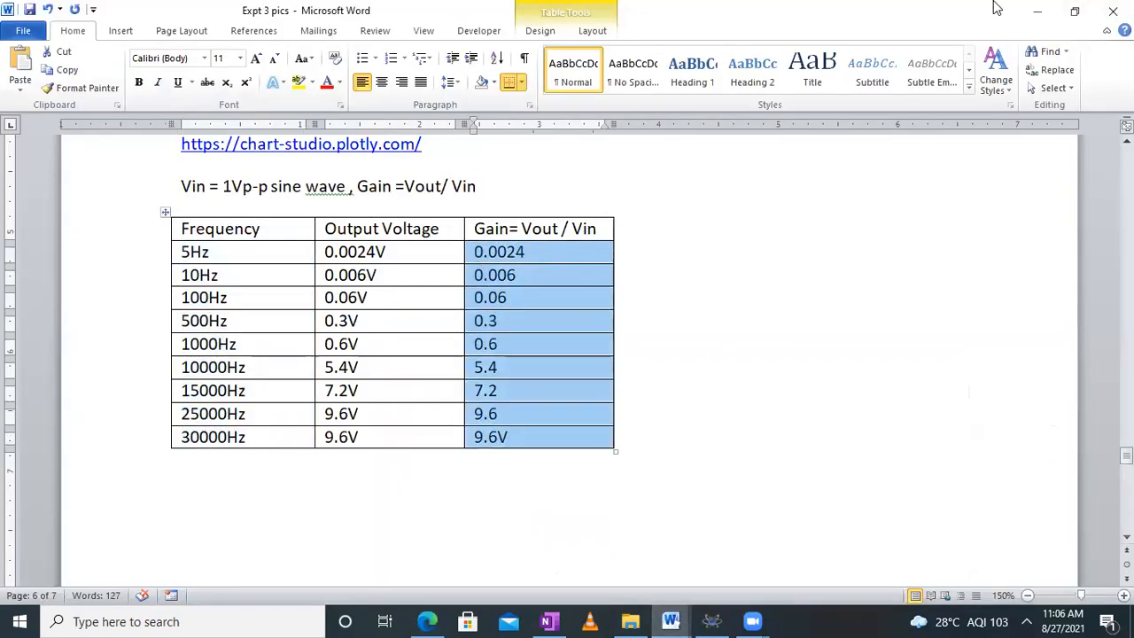
click(1038, 10)
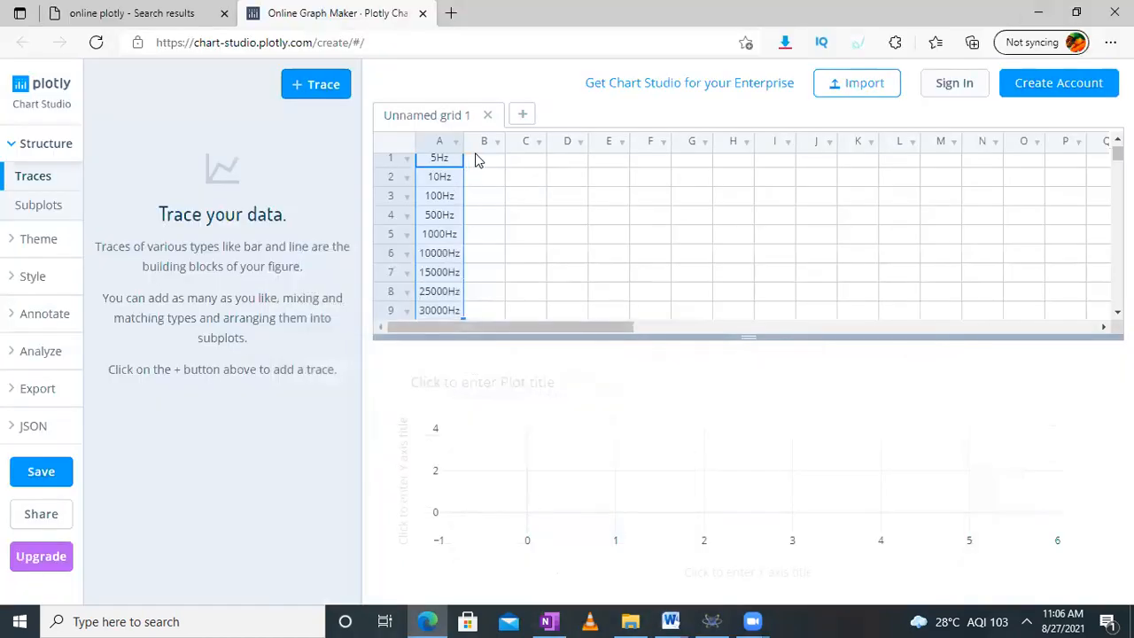
click(478, 165)
key(ctrl+v)
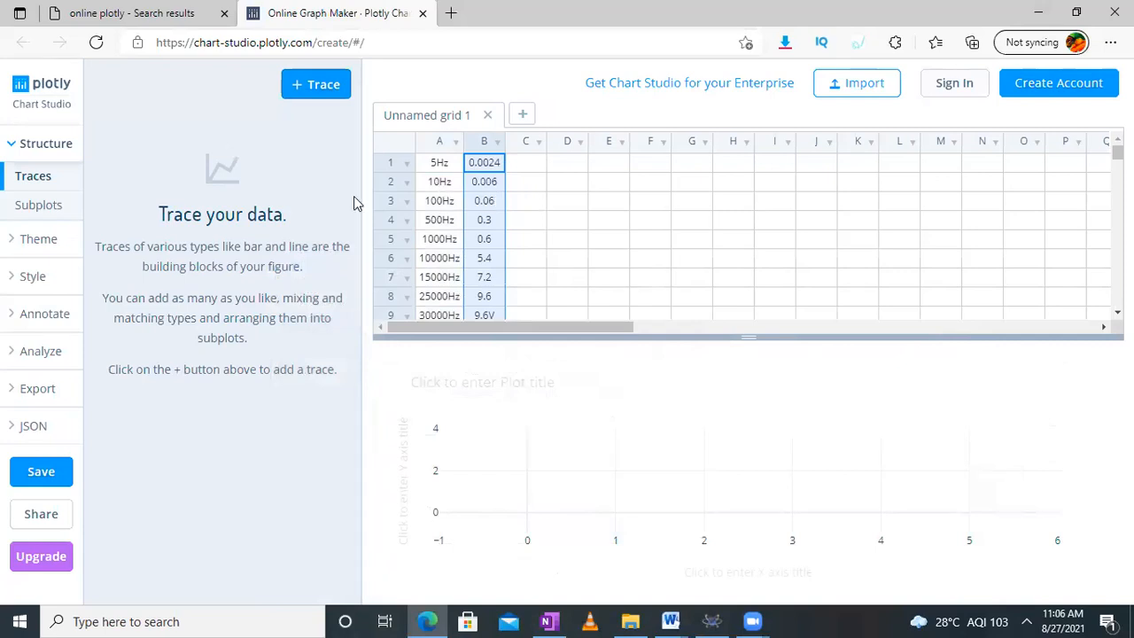
Add an Area trace to the chart with column A as X and column B as Y.
click(306, 92)
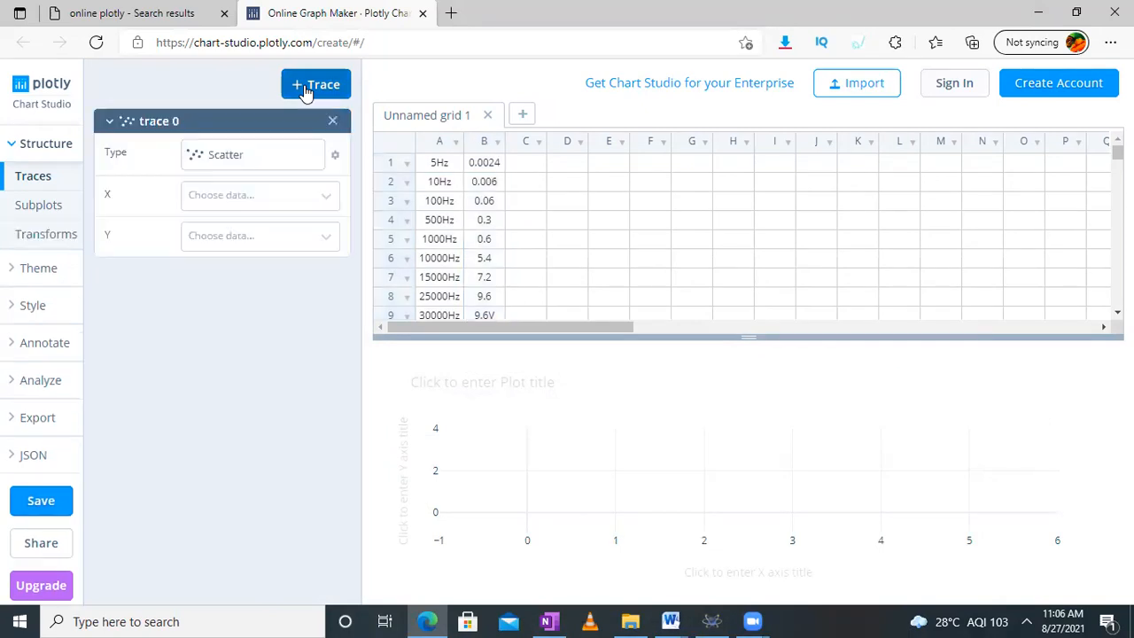
click(254, 158)
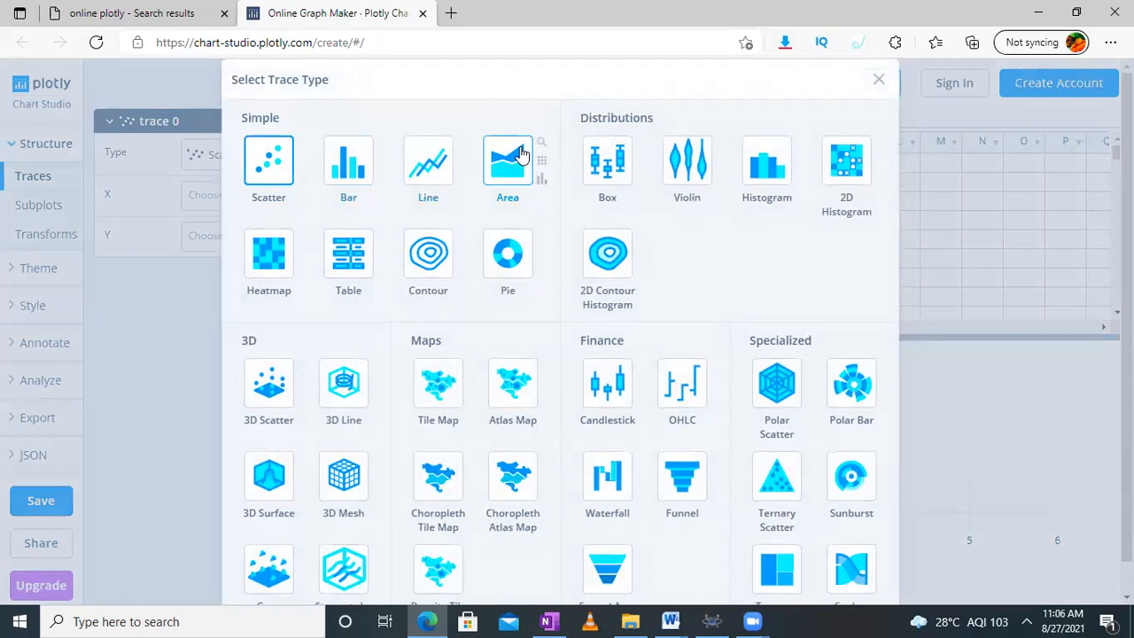
click(521, 154)
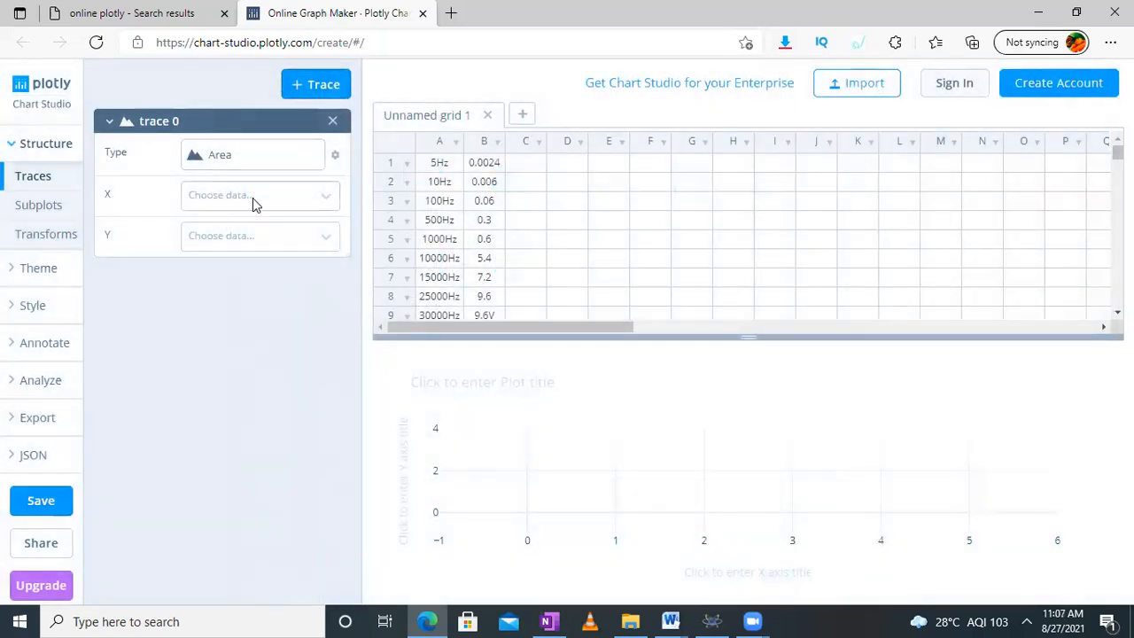
click(248, 203)
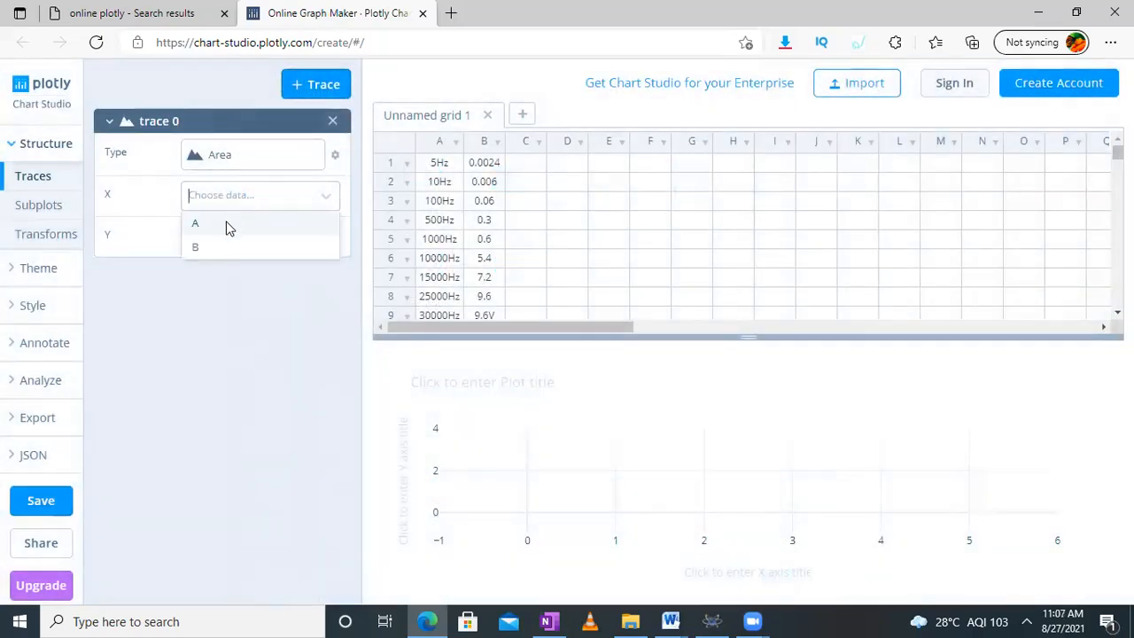
click(226, 221)
click(266, 237)
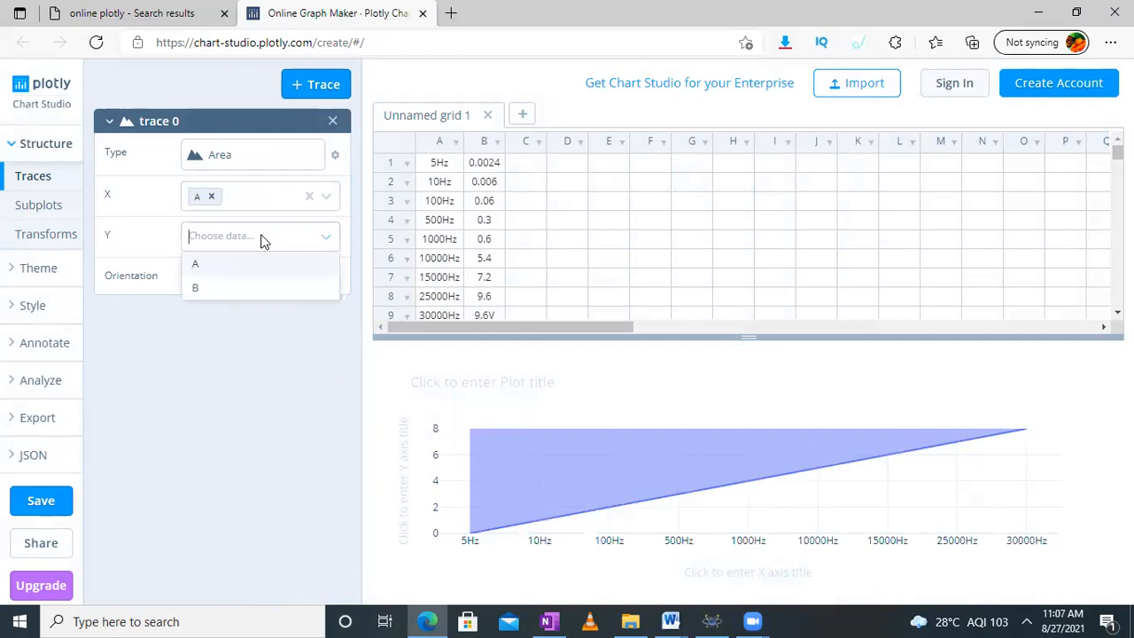
click(203, 293)
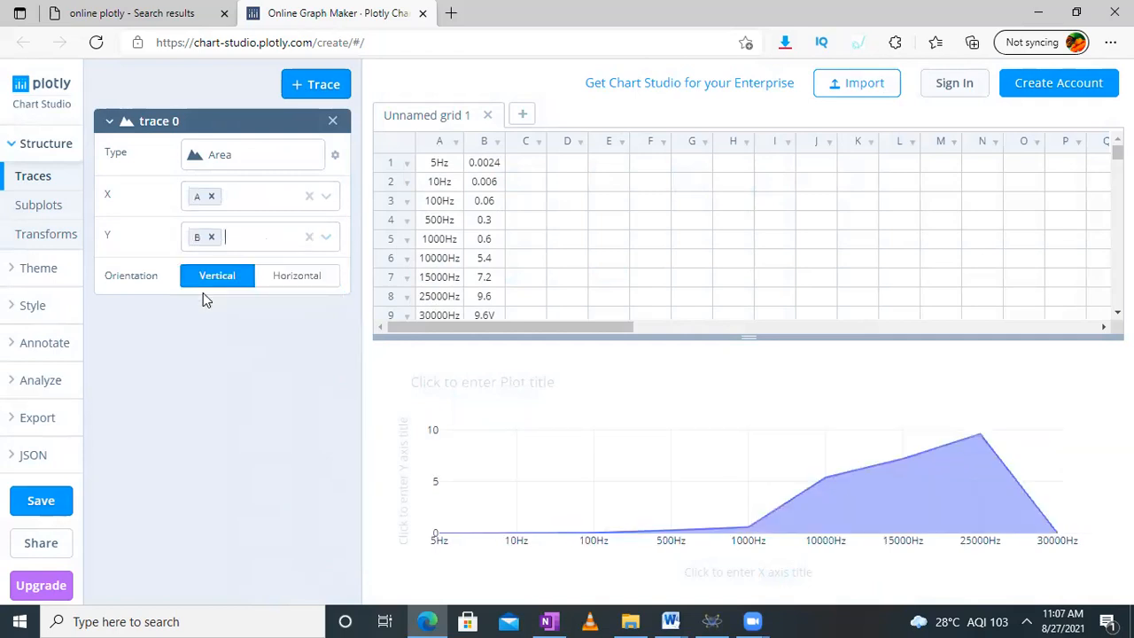
Remove the V unit from the 30000Hz gain in column B so the cell holds 9.6.
scroll(438, 200, down, 1)
click(497, 285)
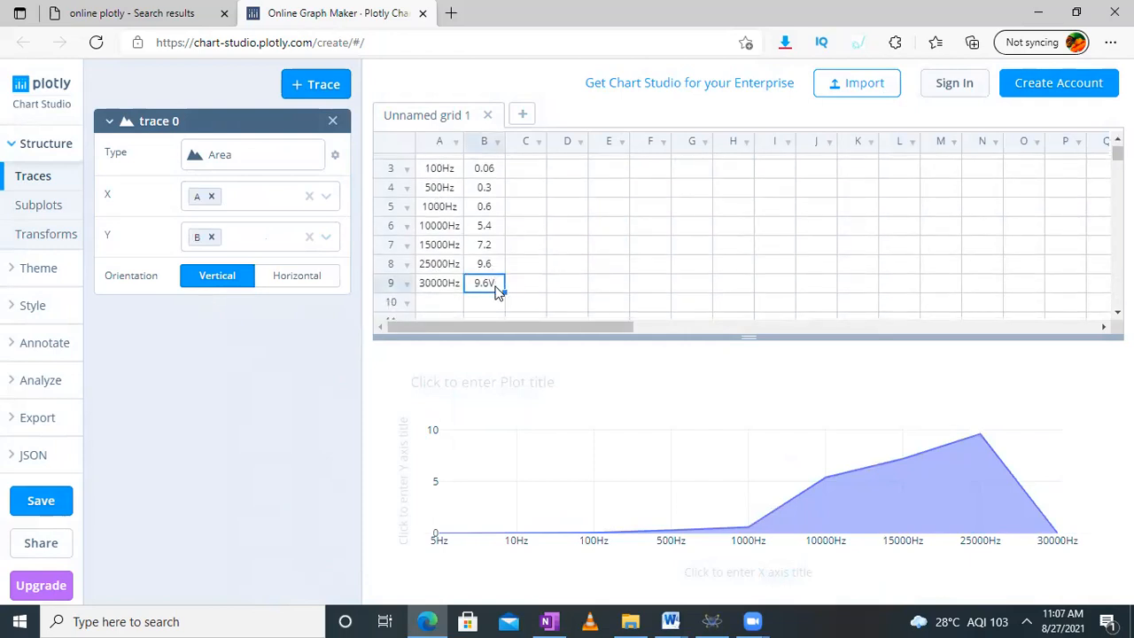
double_click(495, 285)
key(Return)
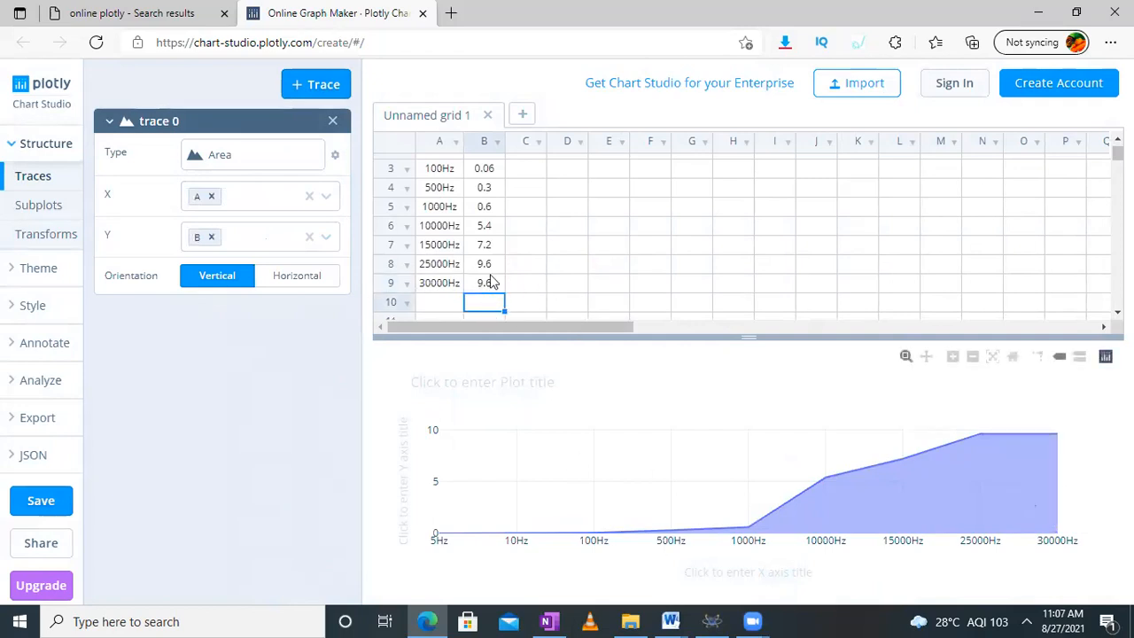
click(538, 264)
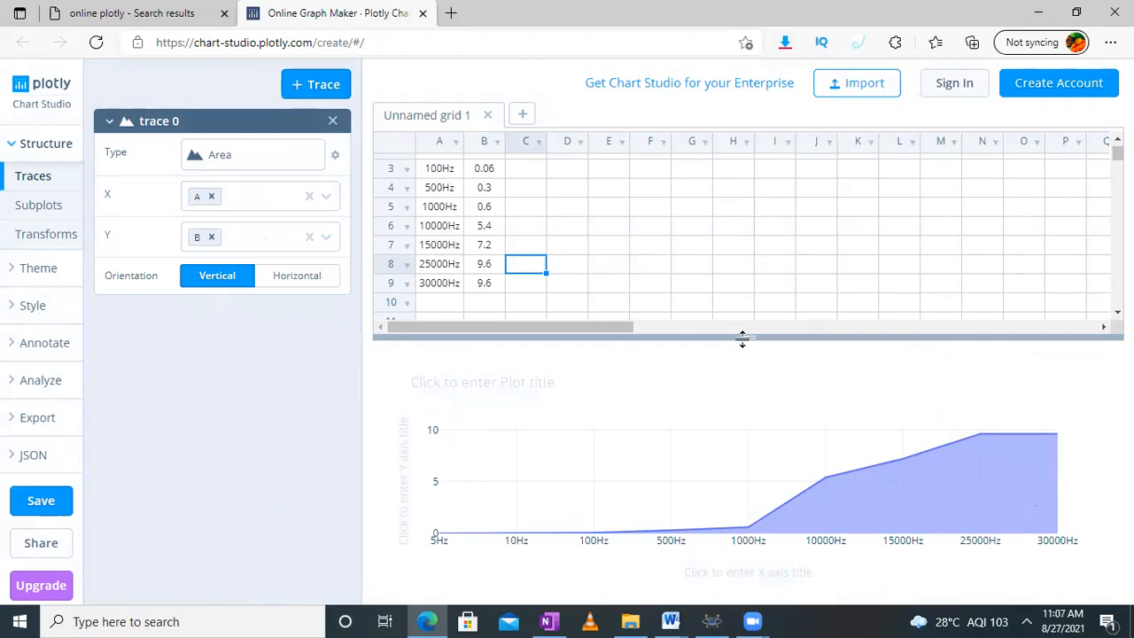
Set the plot title to "Frequency Plot for OPAMP differentiator".
scroll(750, 463, up, 3)
scroll(750, 464, down, 1)
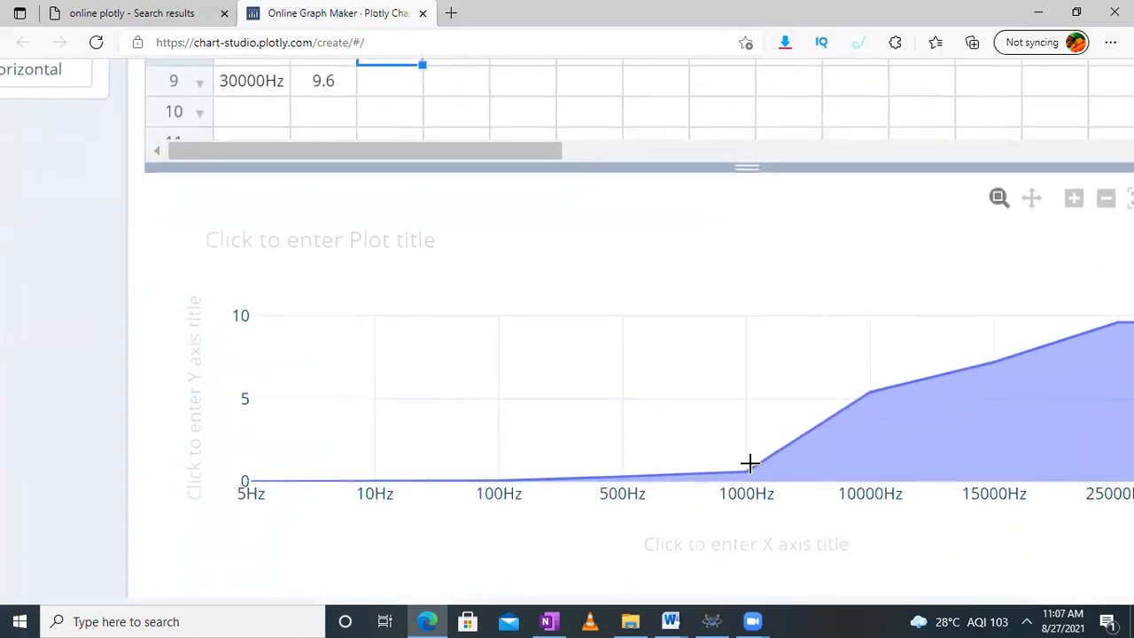
scroll(750, 464, up, 1)
scroll(750, 463, right, 3)
scroll(750, 464, left, 1)
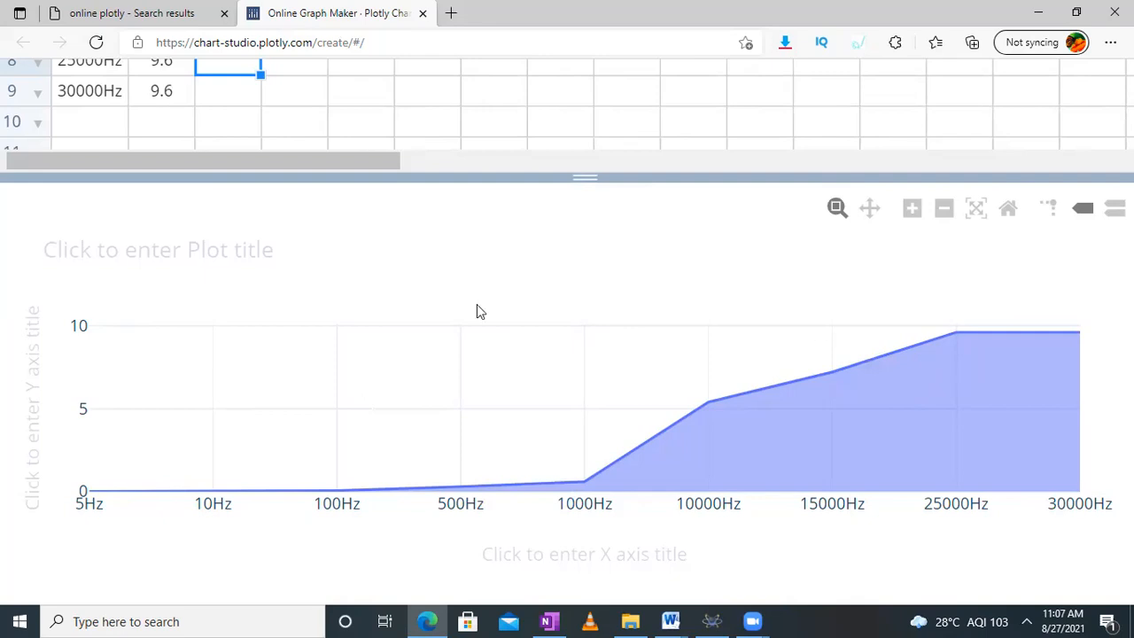
click(145, 254)
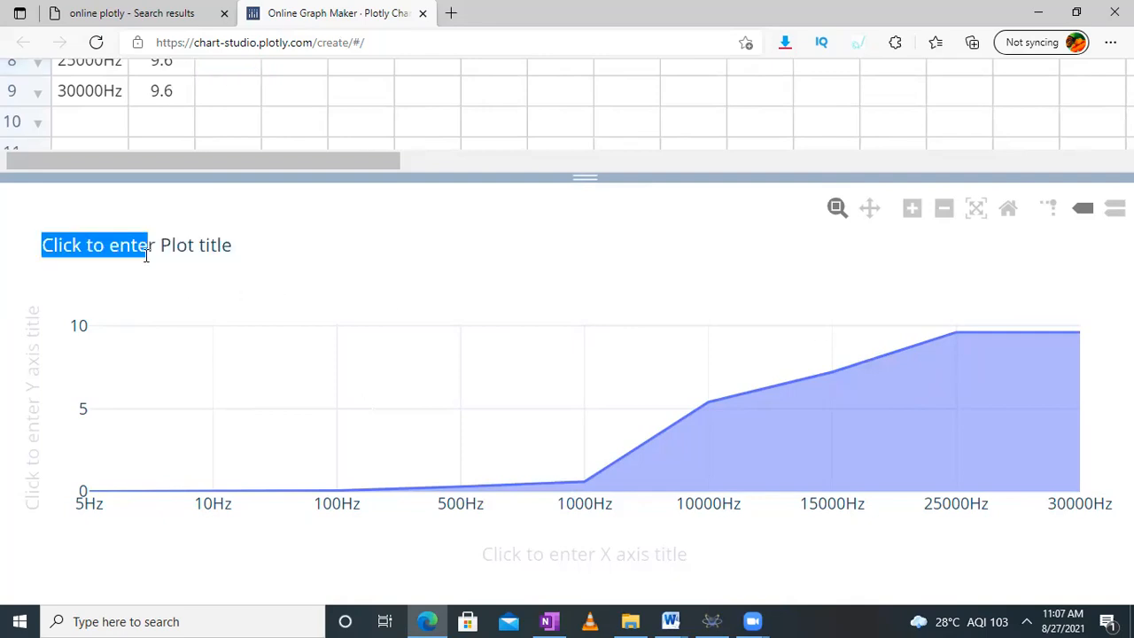
text(Freq)
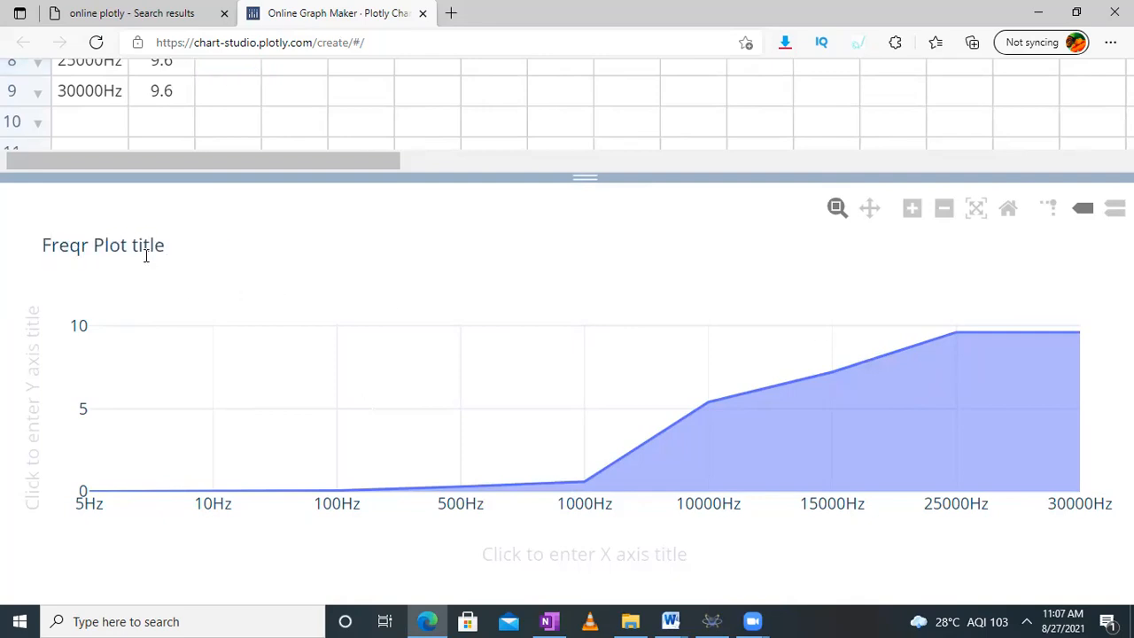
text(uency)
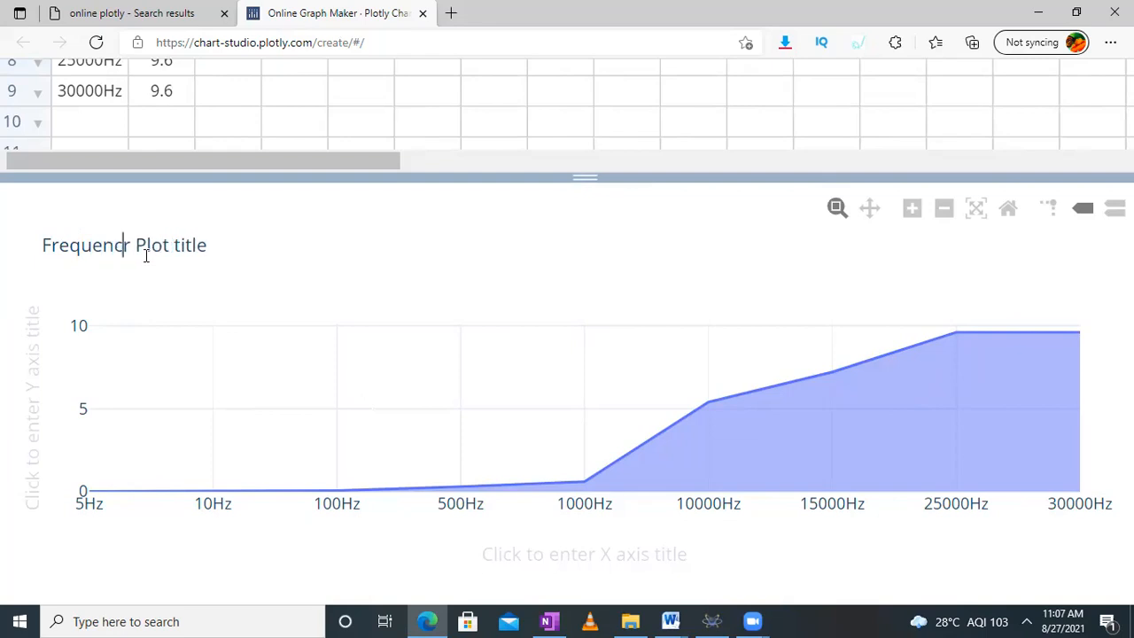
key(Delete)
text(Plot)
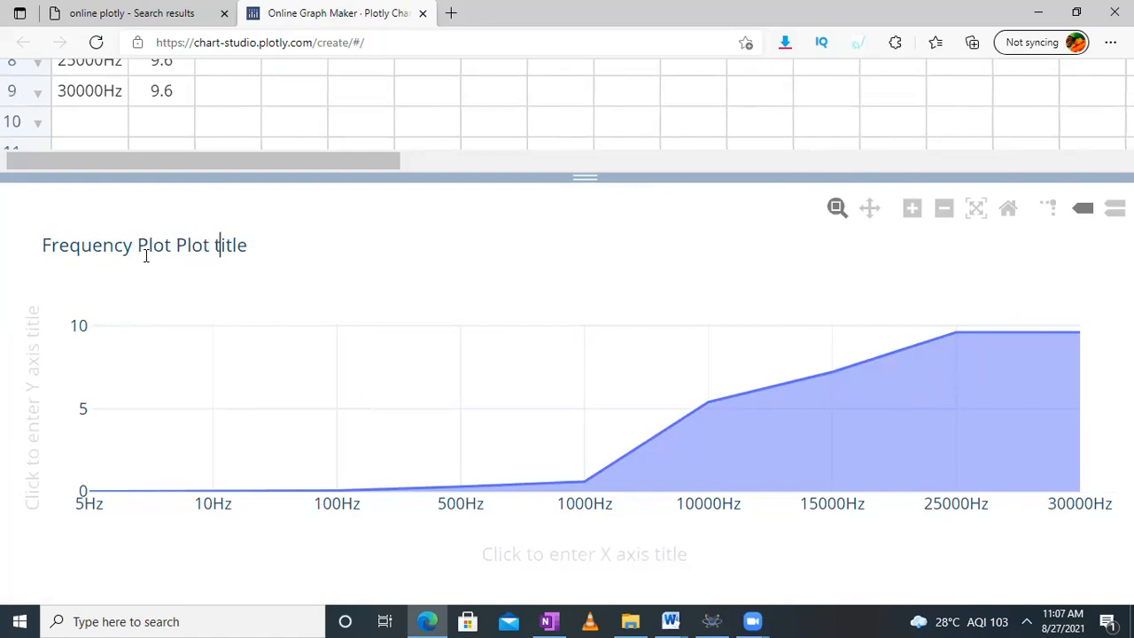
key(BackSpace)
key(BackSpace)
key(BackSpace)
key(BackSpace)
key(BackSpace)
key(BackSpace)
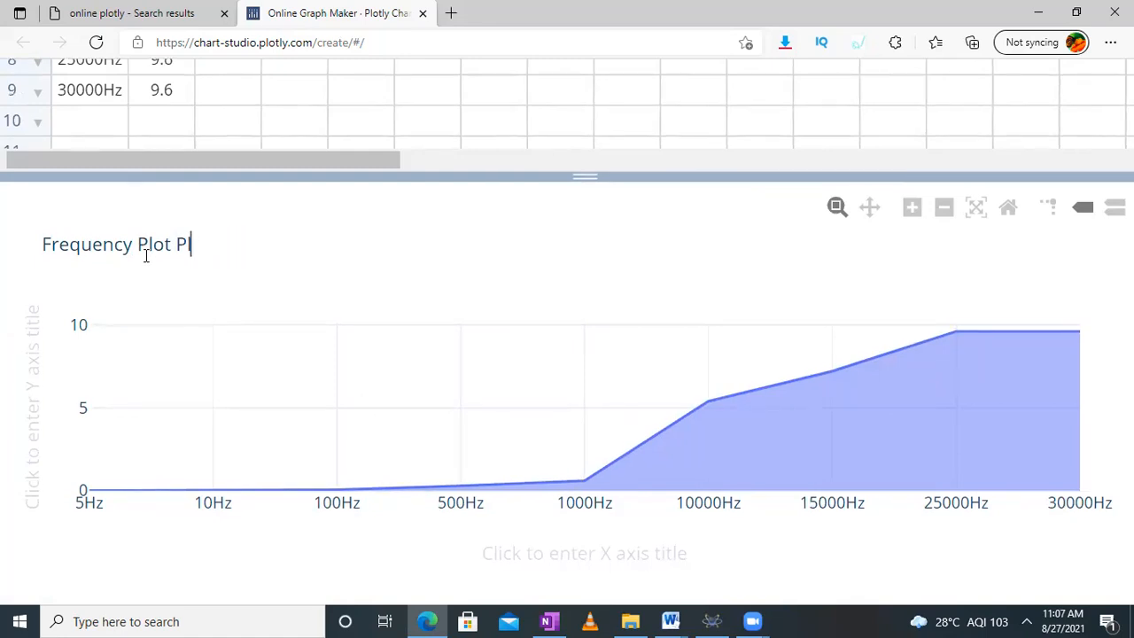
text(for OPAM)
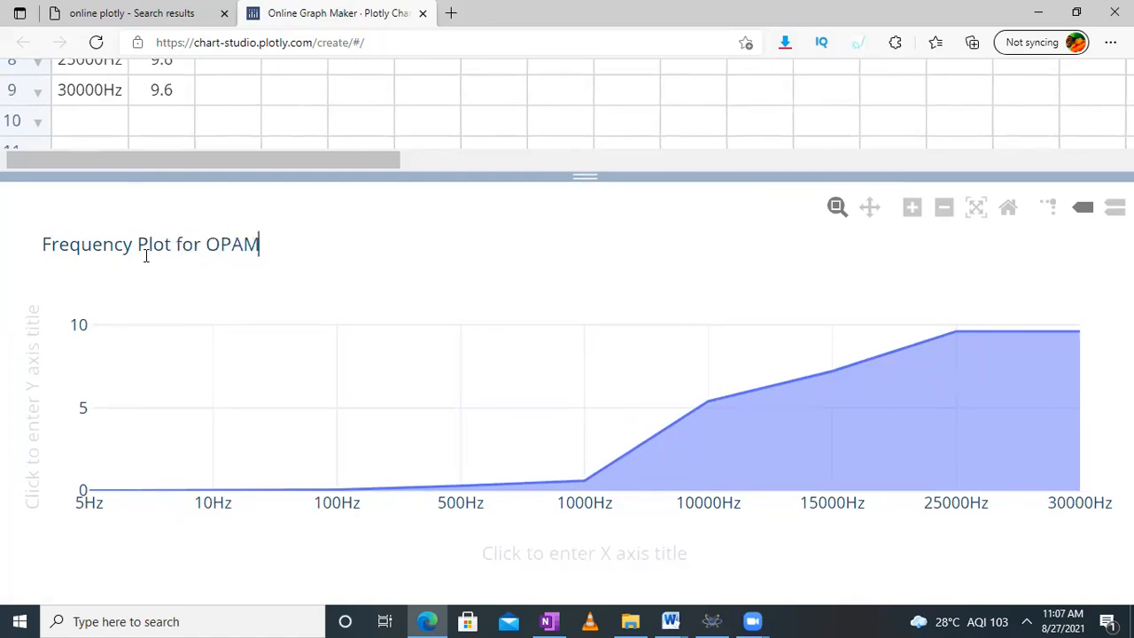
text(P differentiator)
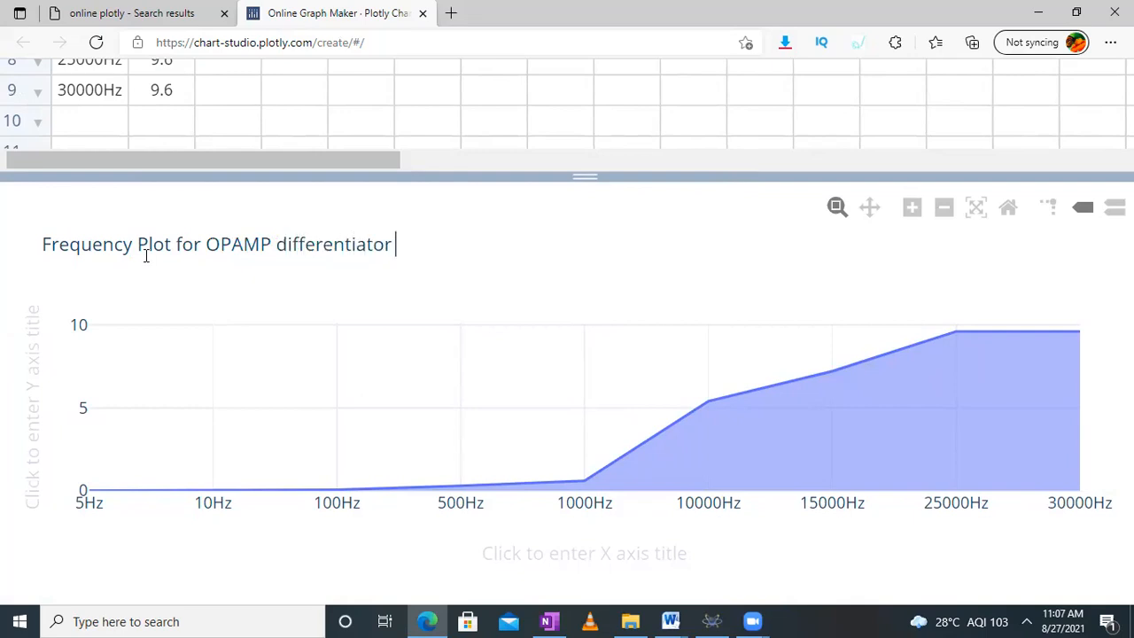
Replace the X axis title placeholder with "Frequency in Hz".
double_click(516, 555)
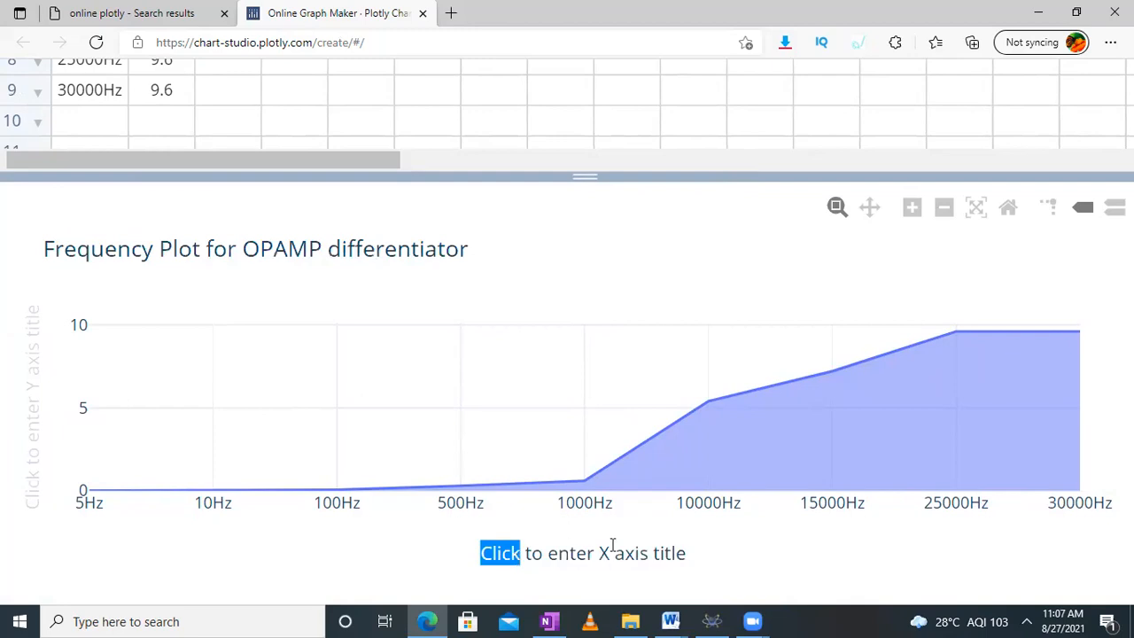
click(696, 560)
click(591, 560)
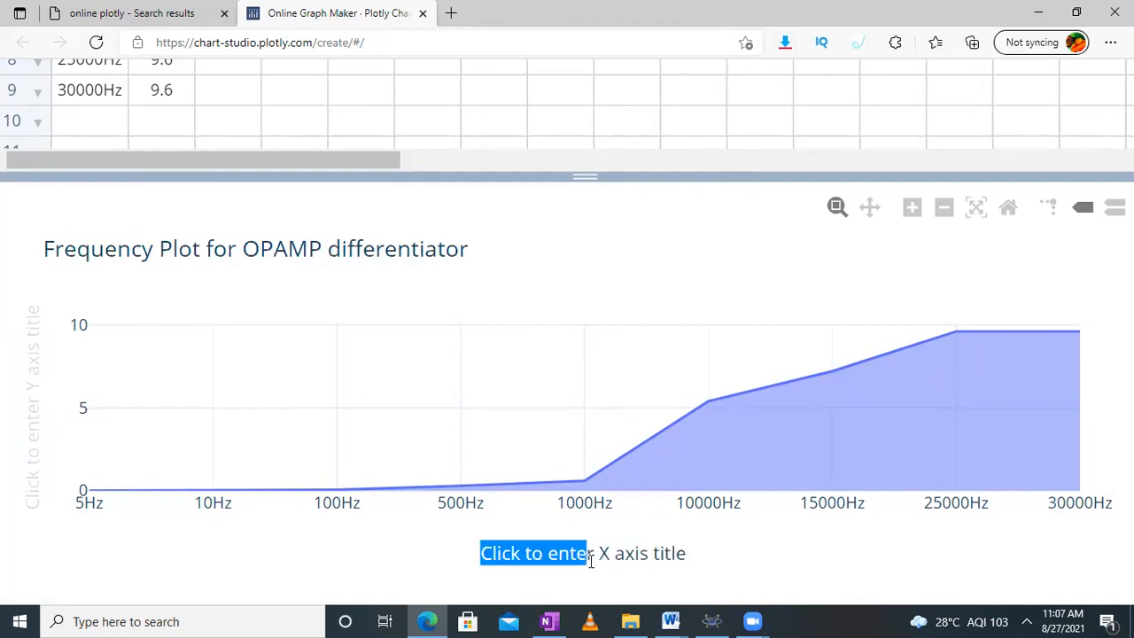
click(691, 556)
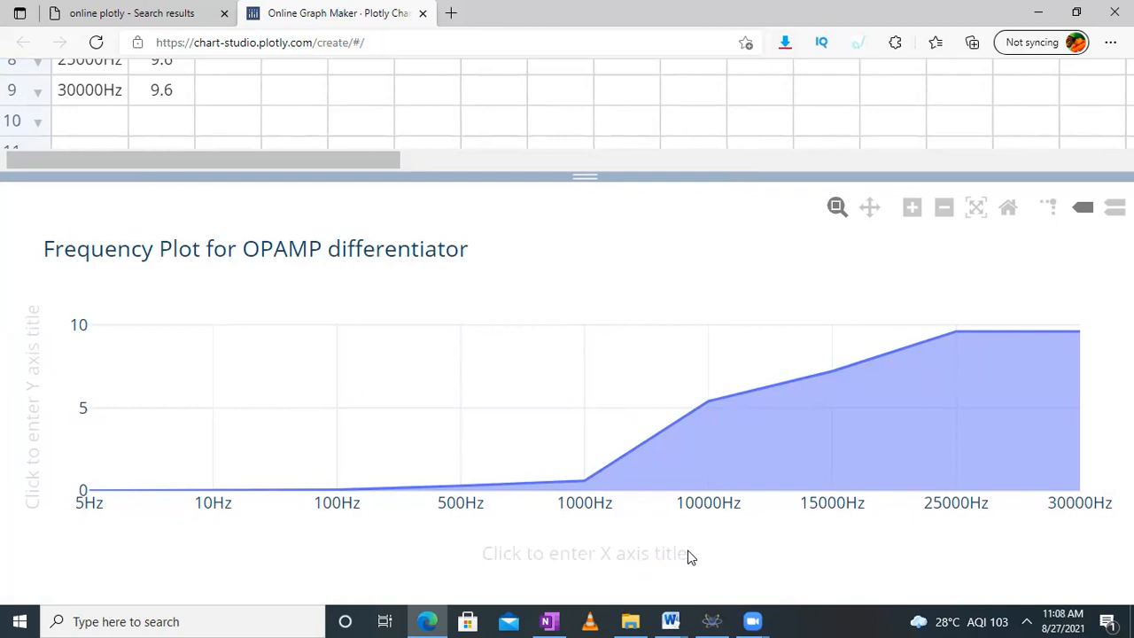
click(601, 559)
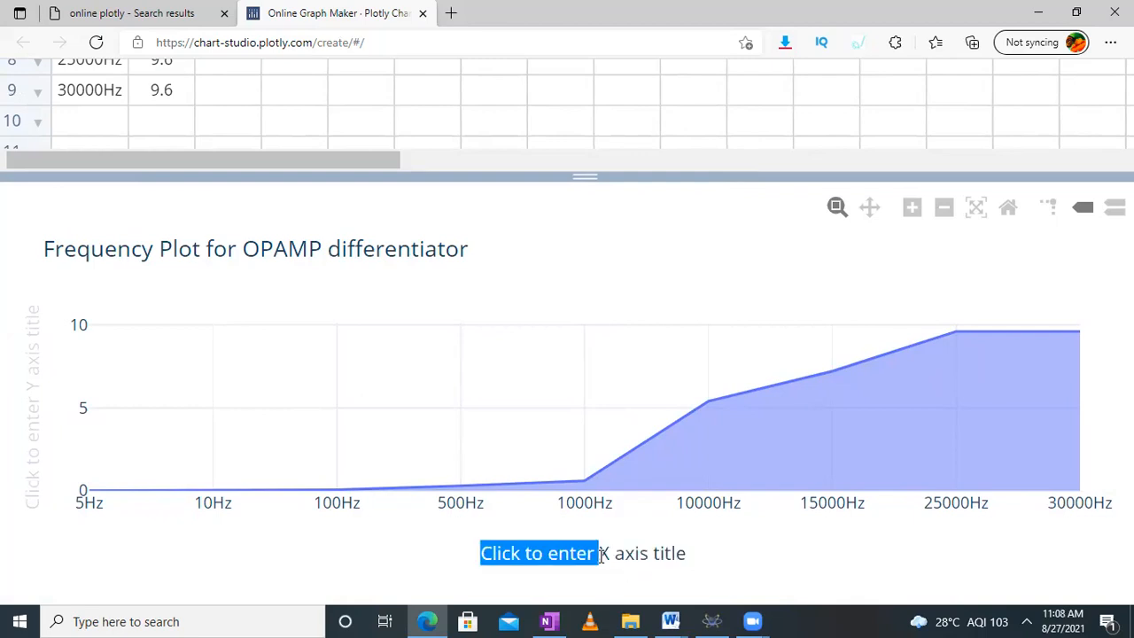
text(Fre)
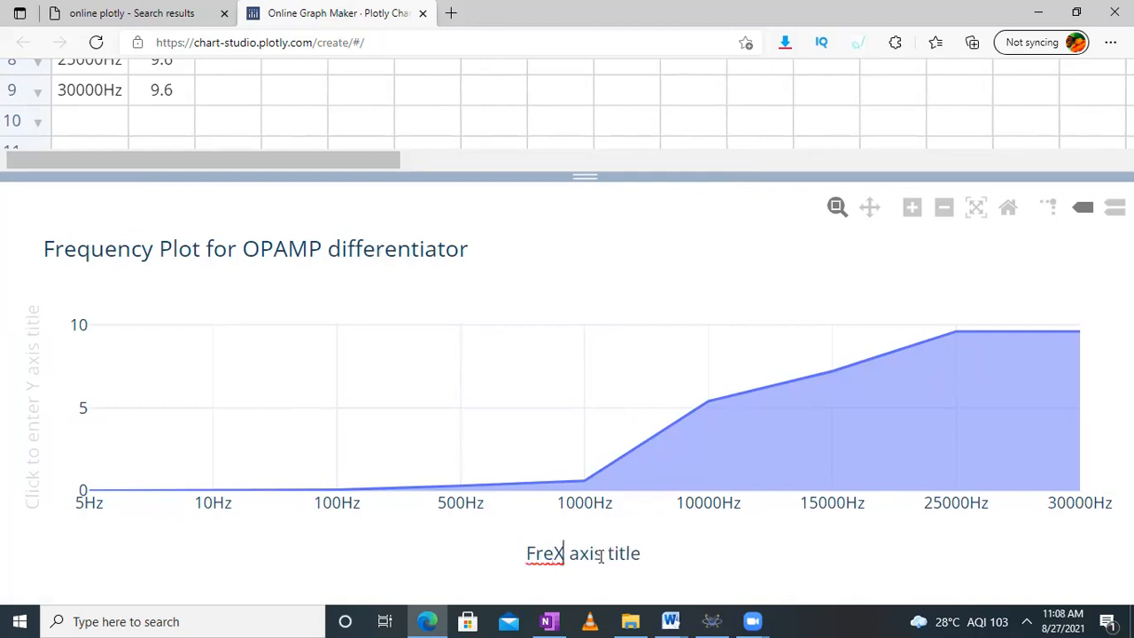
key(BackSpace)
key(BackSpace)
key(BackSpace)
key(BackSpace)
key(BackSpace)
key(BackSpace)
key(BackSpace)
key(BackSpace)
key(BackSpace)
key(BackSpace)
key(BackSpace)
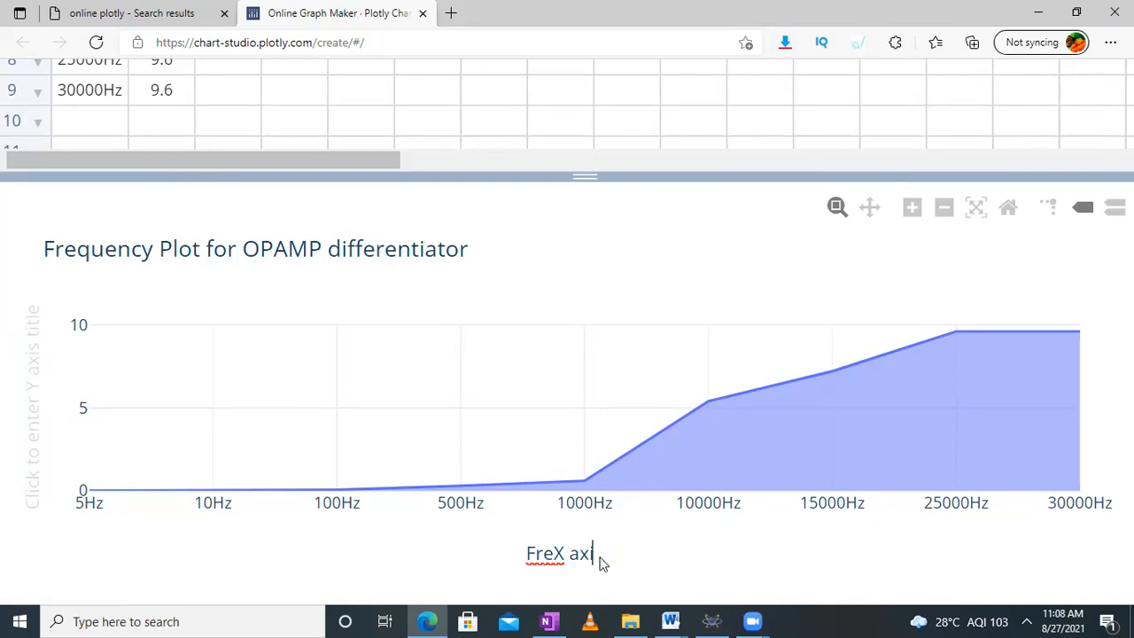
text(quency )
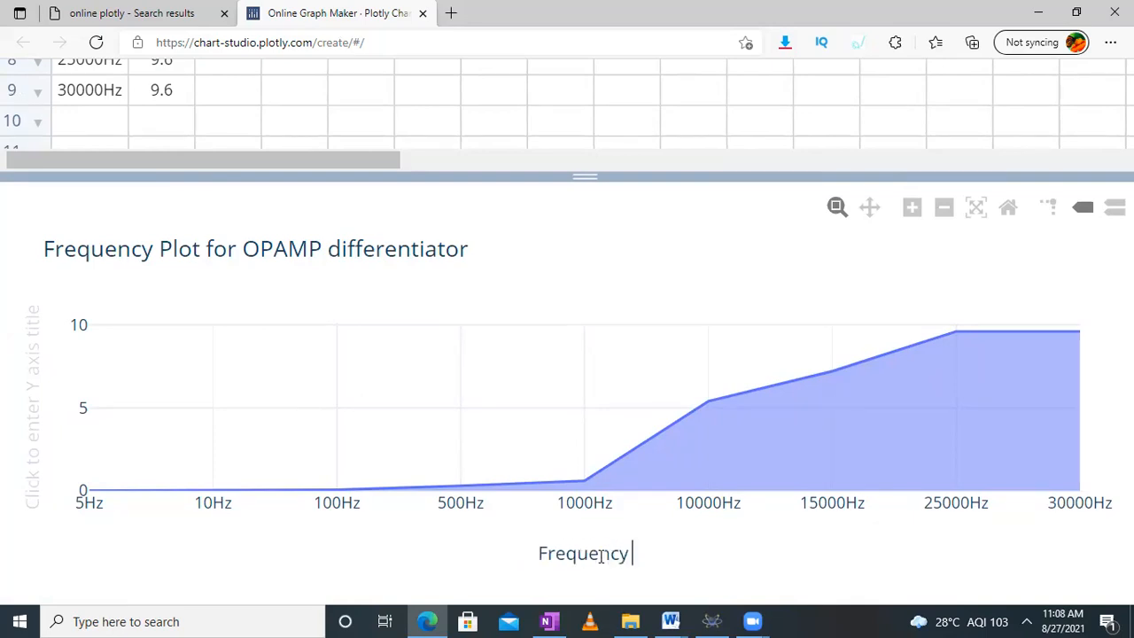
text(in Hz)
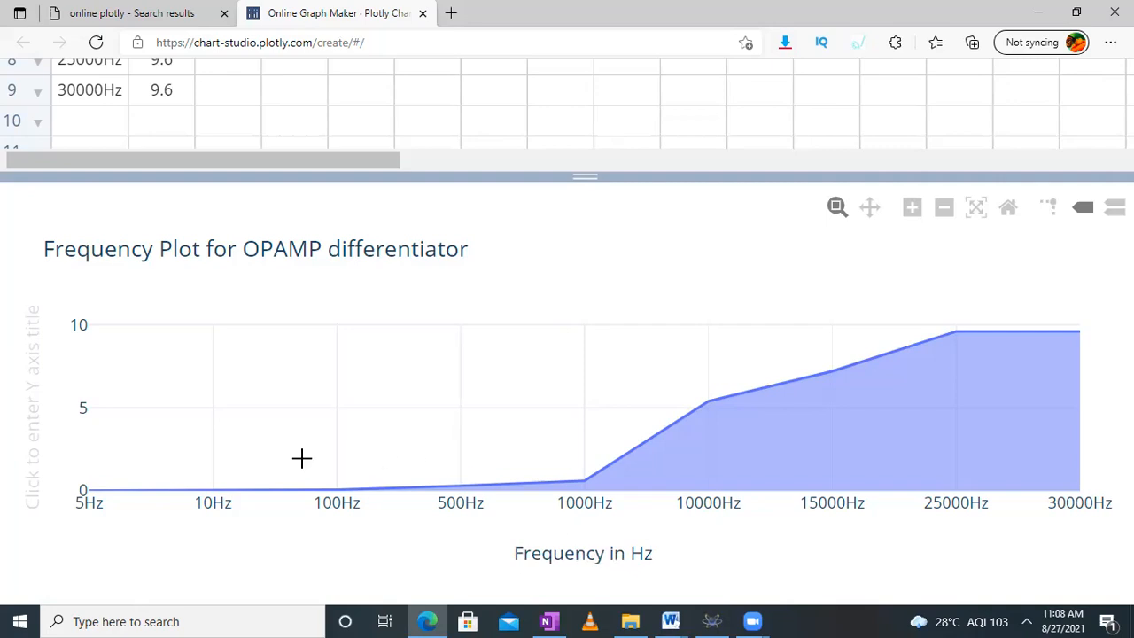
Set the Y axis title of the plot to "Voltage Gain".
click(44, 399)
text(Voltage)
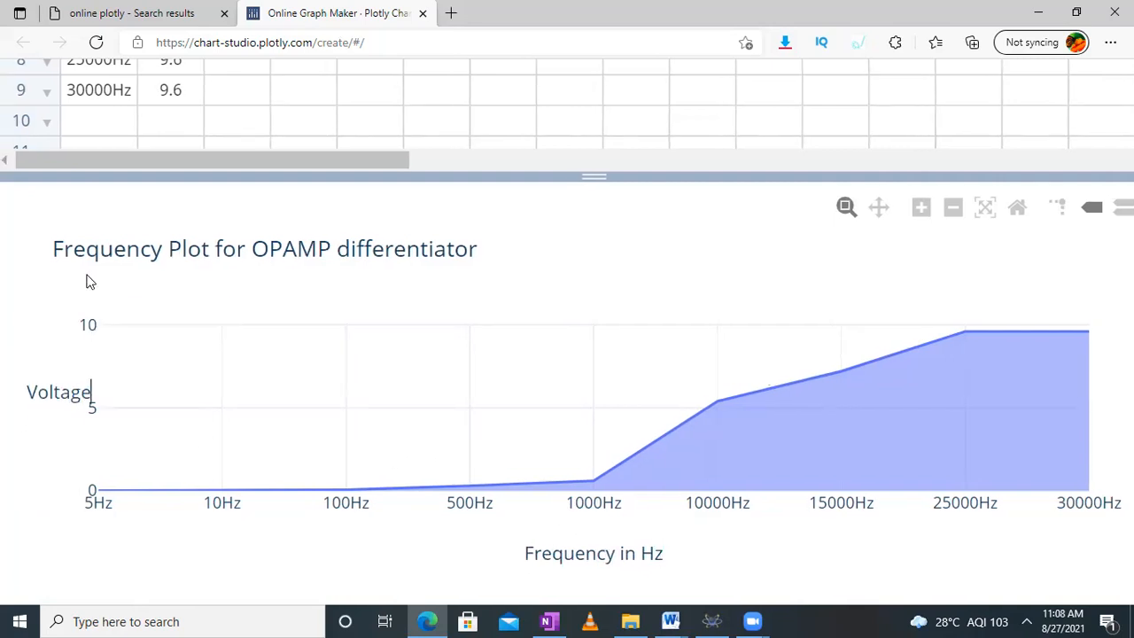
text( Fain)
key(BackSpace)
key(BackSpace)
key(BackSpace)
key(BackSpace)
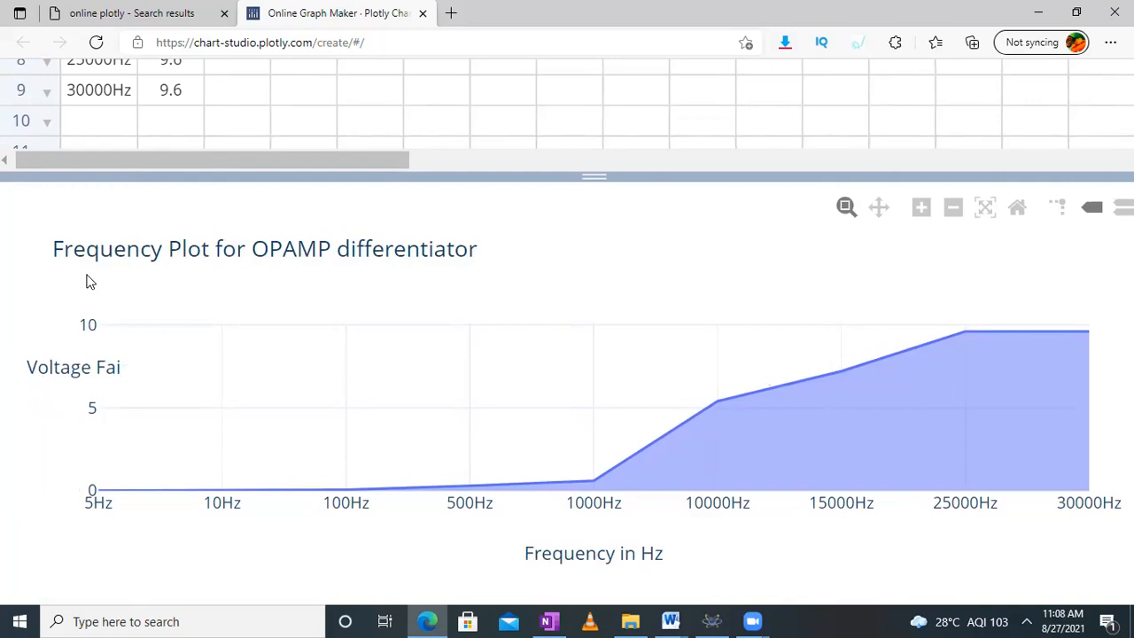
text(Gain)
key(Return)
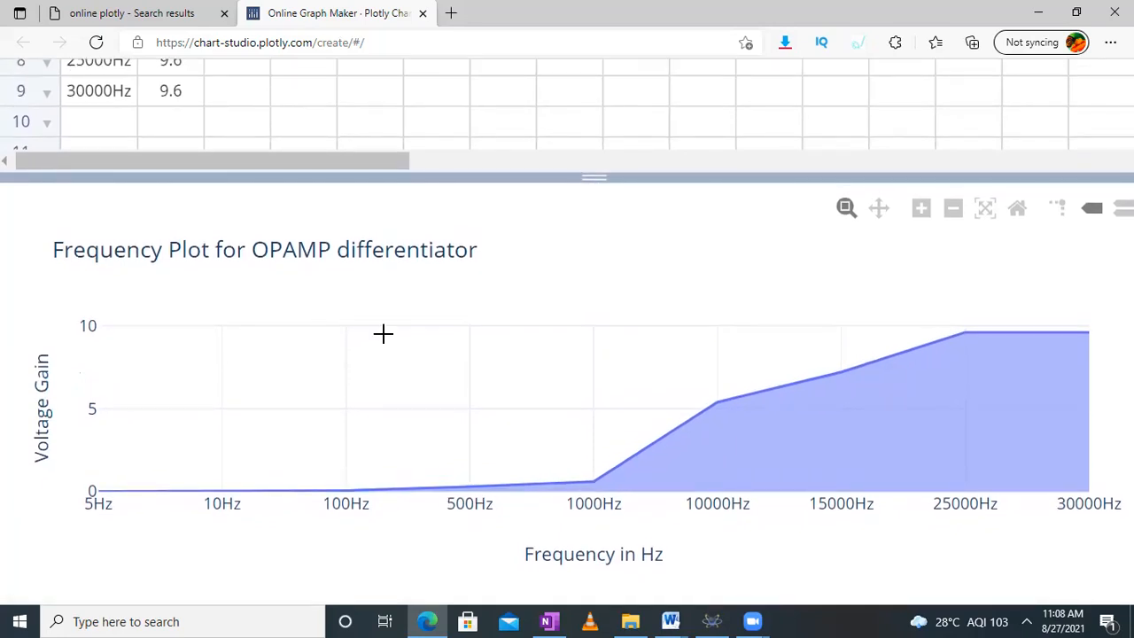
Shrink the data grid to about three visible rows so the plot area becomes taller.
key(ctrl+minus)
key(ctrl+minus)
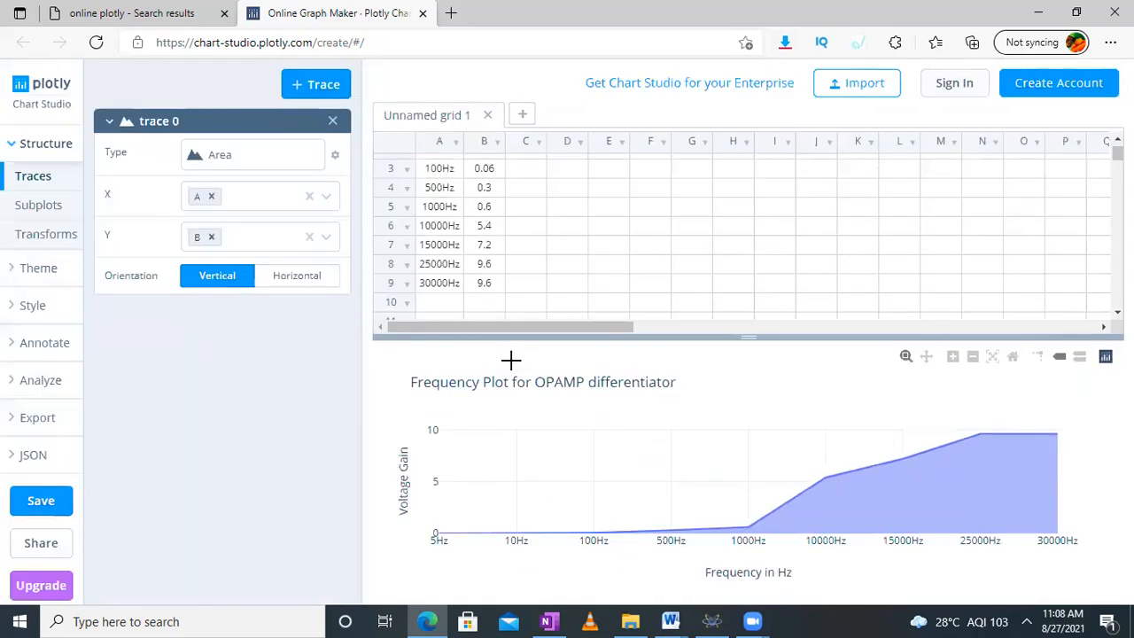
drag(754, 339, 737, 216)
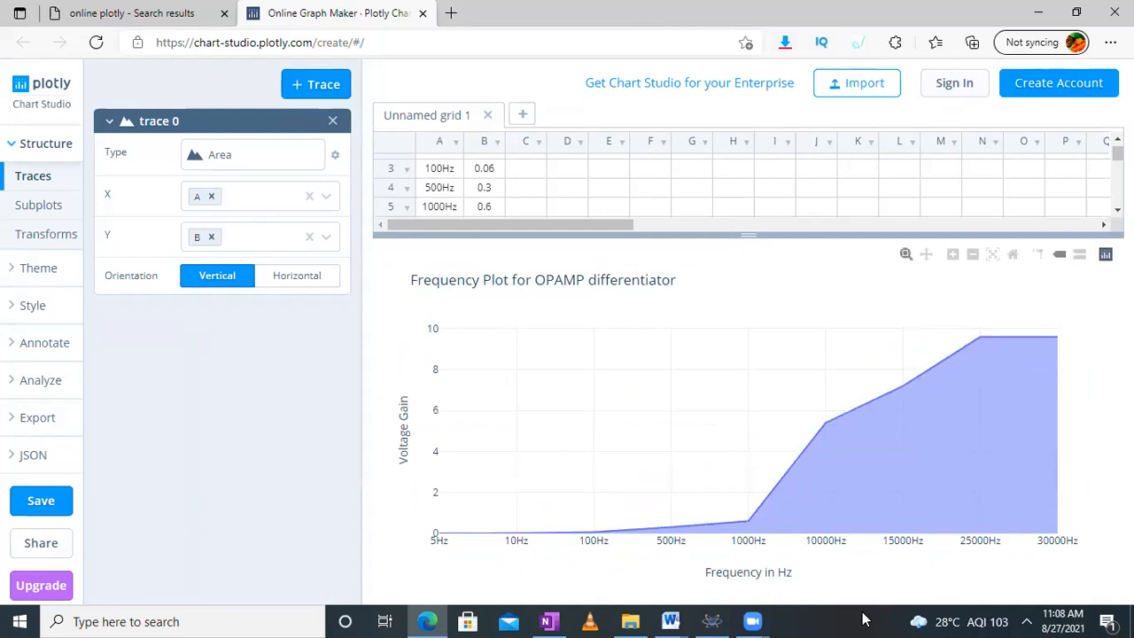
Switch to the Word document Expt 3 pics and paste the screenshot of the finished Chart Studio plot near the document's end.
click(674, 620)
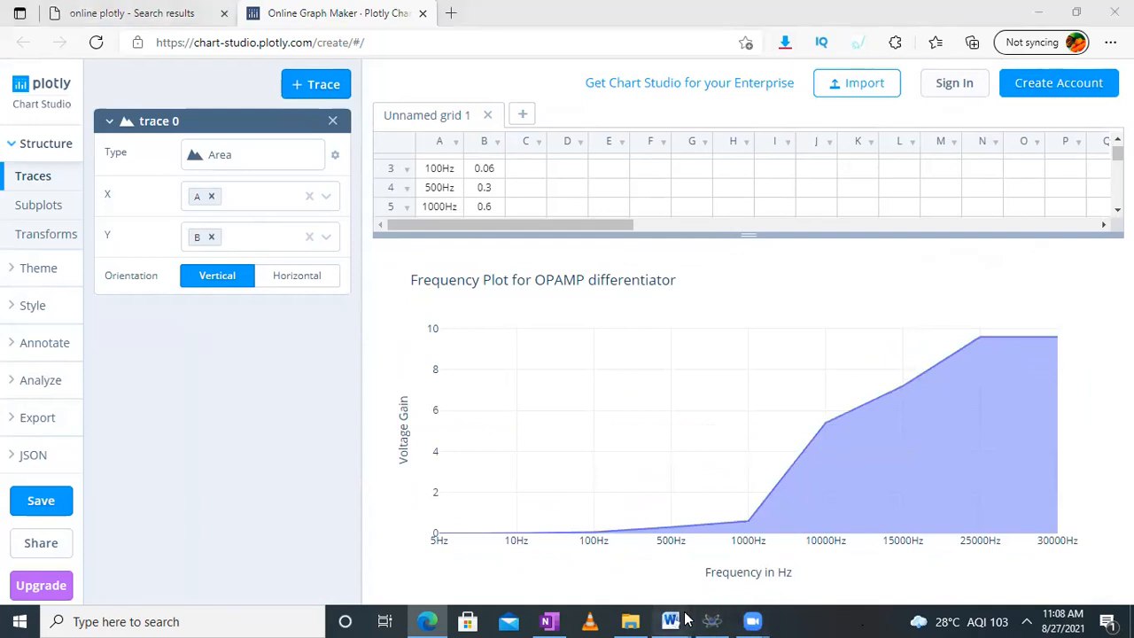
click(634, 554)
scroll(509, 451, down, 4)
click(405, 321)
key(ctrl+v)
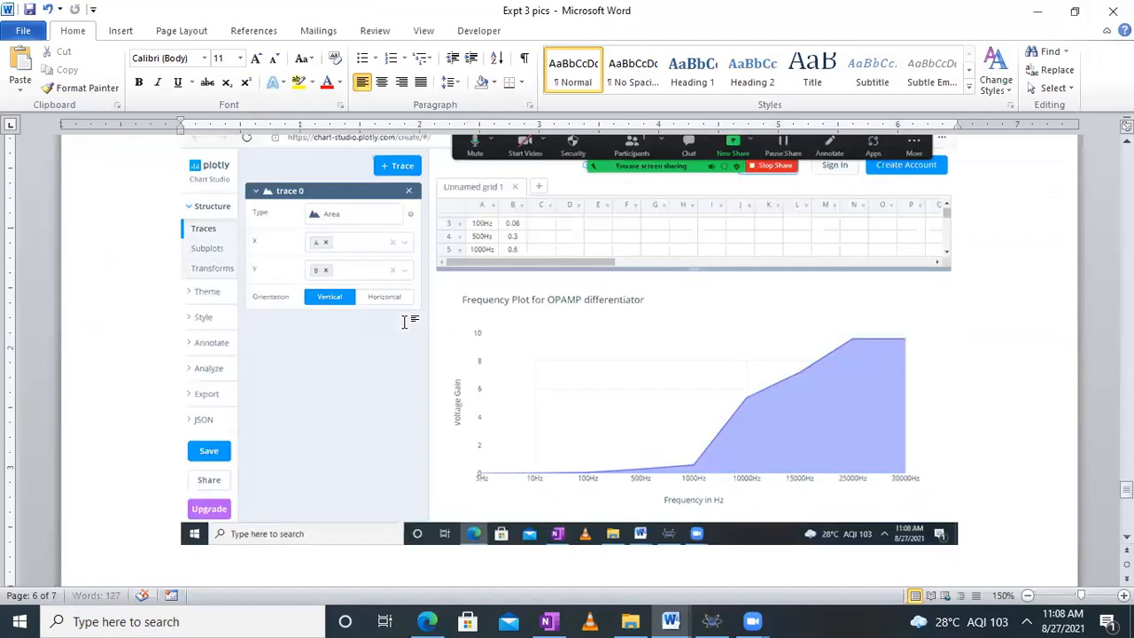
scroll(816, 392, up, 1)
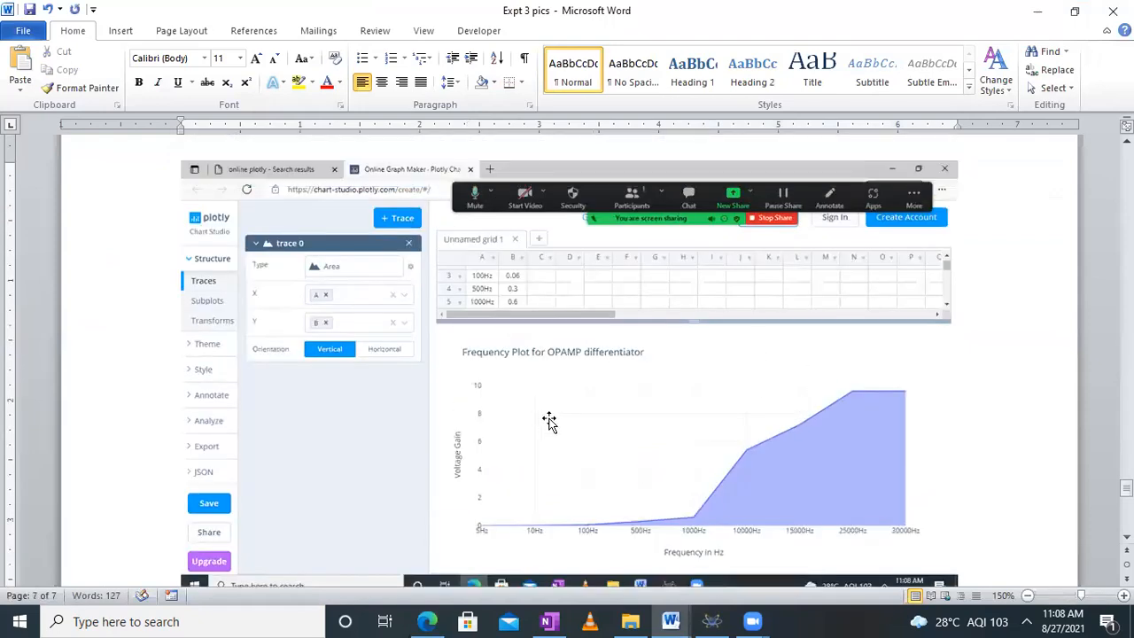
scroll(577, 436, down, 1)
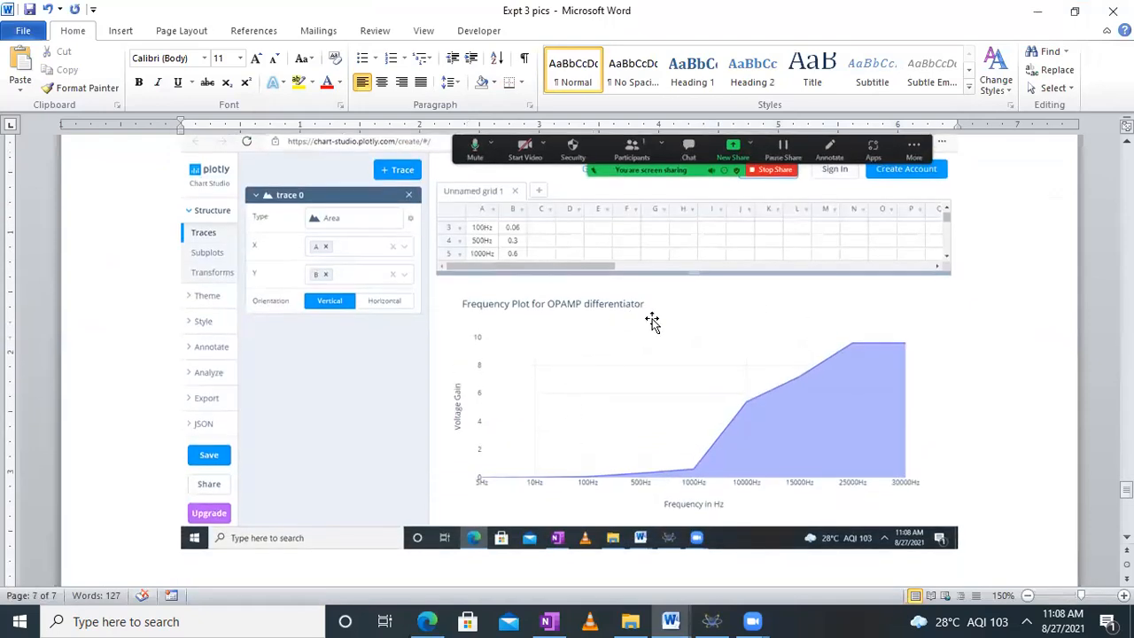
Examine the practical differentiator's circuit and theoretical gain-frequency curve in the OneNote notes and compare it with the Chart Studio plot.
click(564, 620)
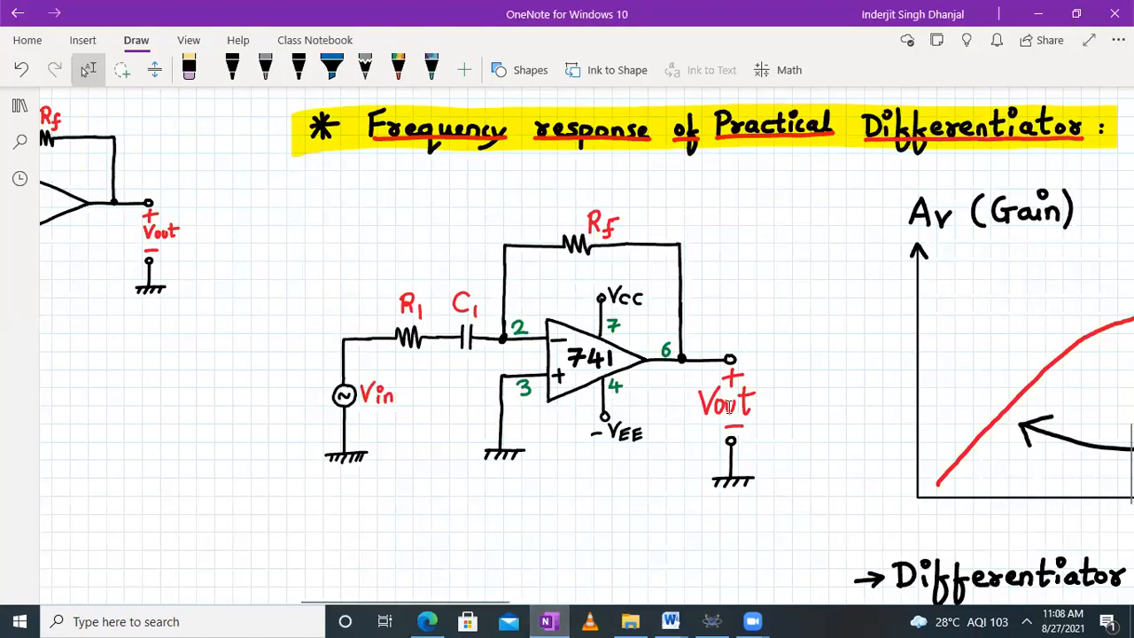
scroll(728, 406, right, 5)
scroll(728, 407, down, 2)
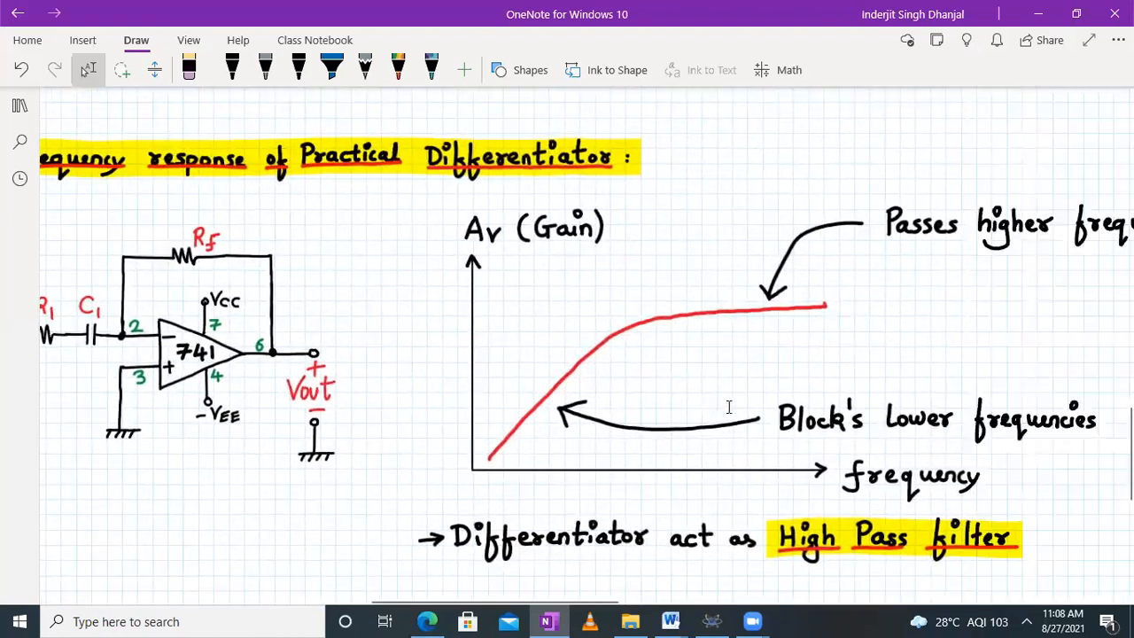
scroll(728, 407, down, 2)
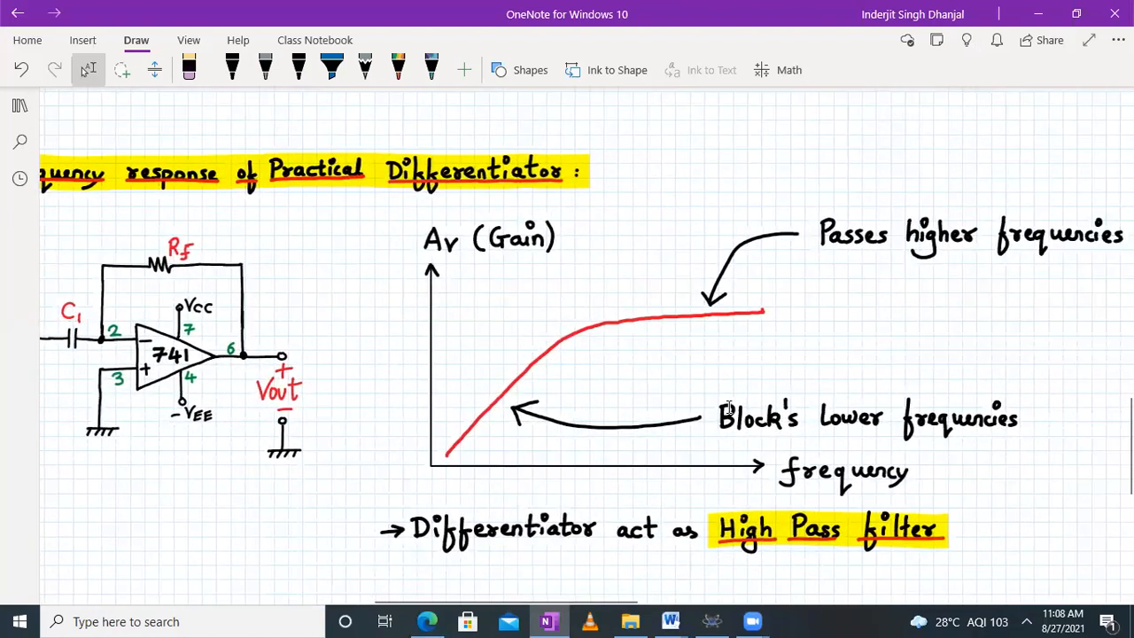
scroll(732, 392, right, 1)
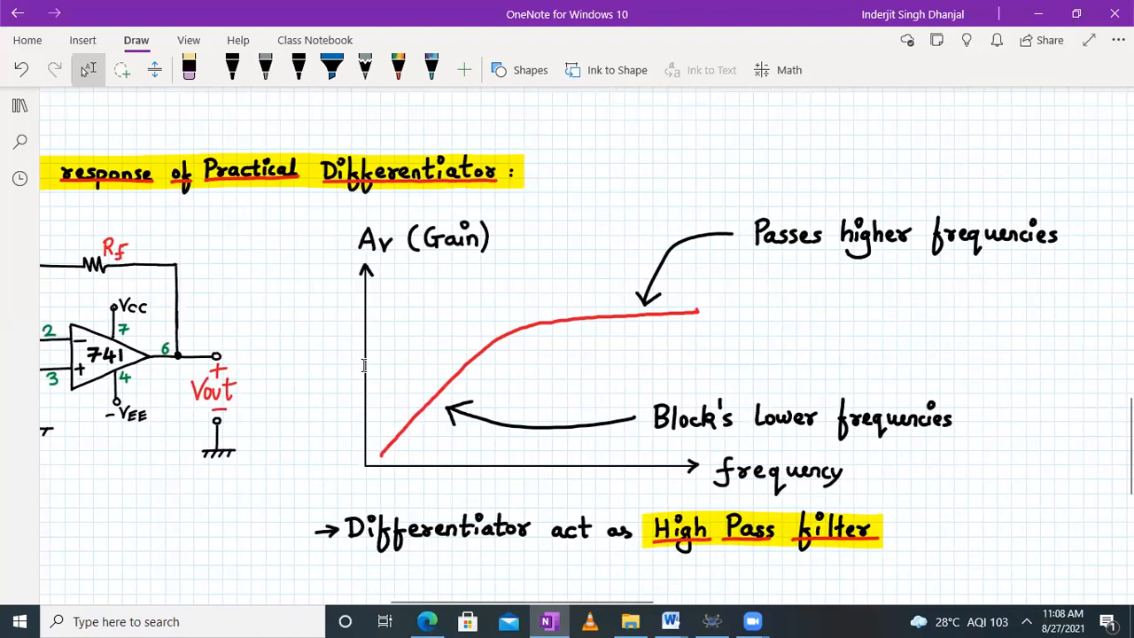
scroll(359, 360, left, 1)
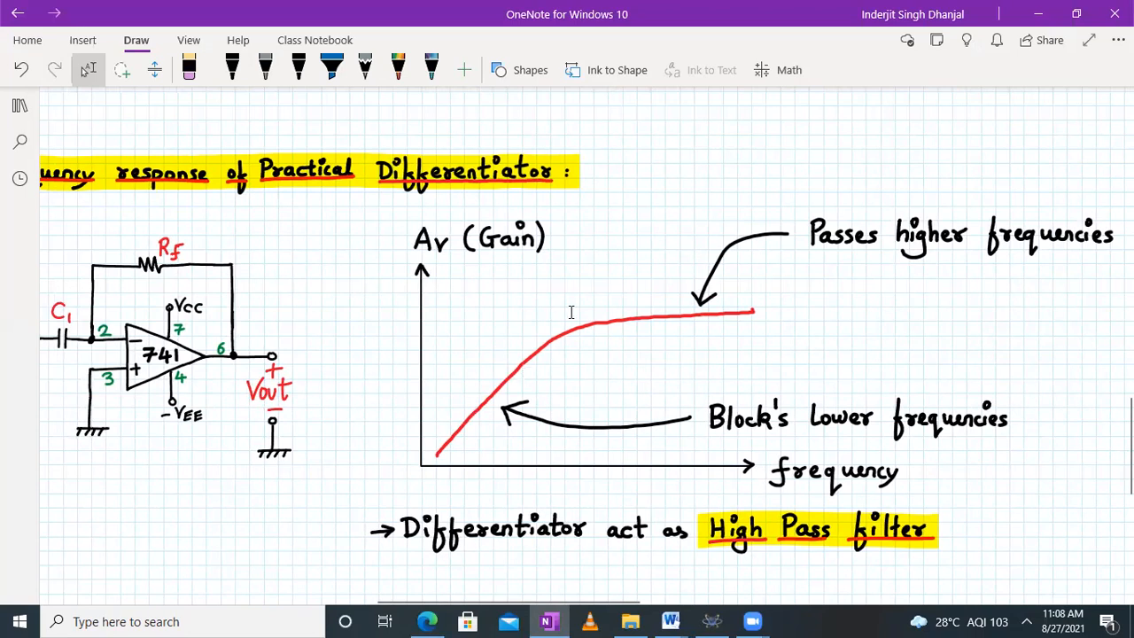
scroll(807, 337, down, 1)
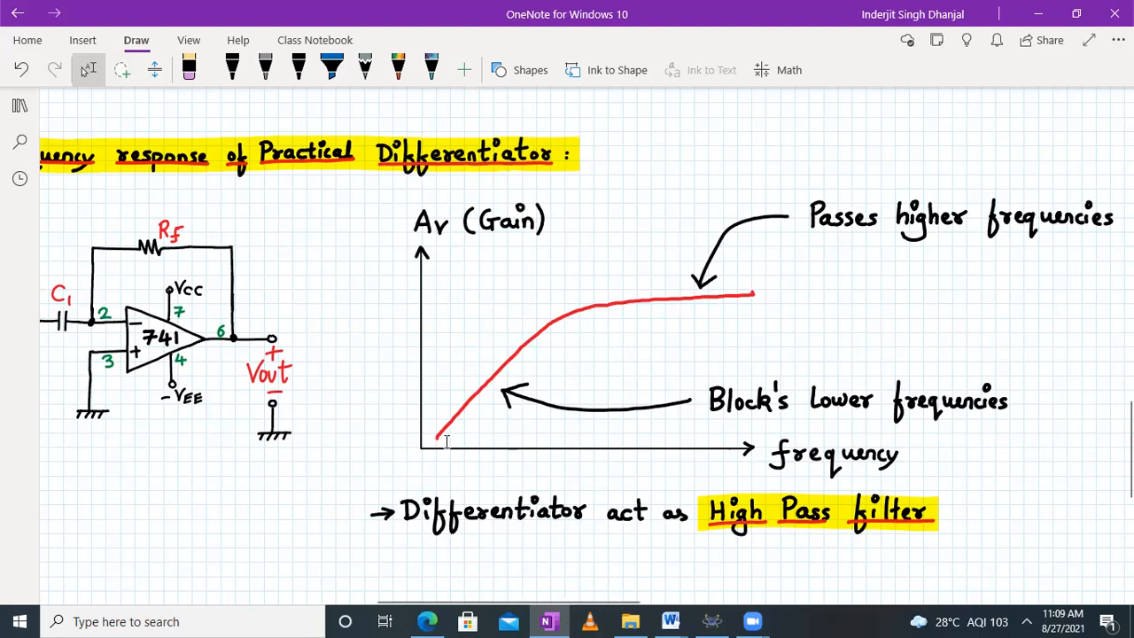
scroll(258, 399, left, 3)
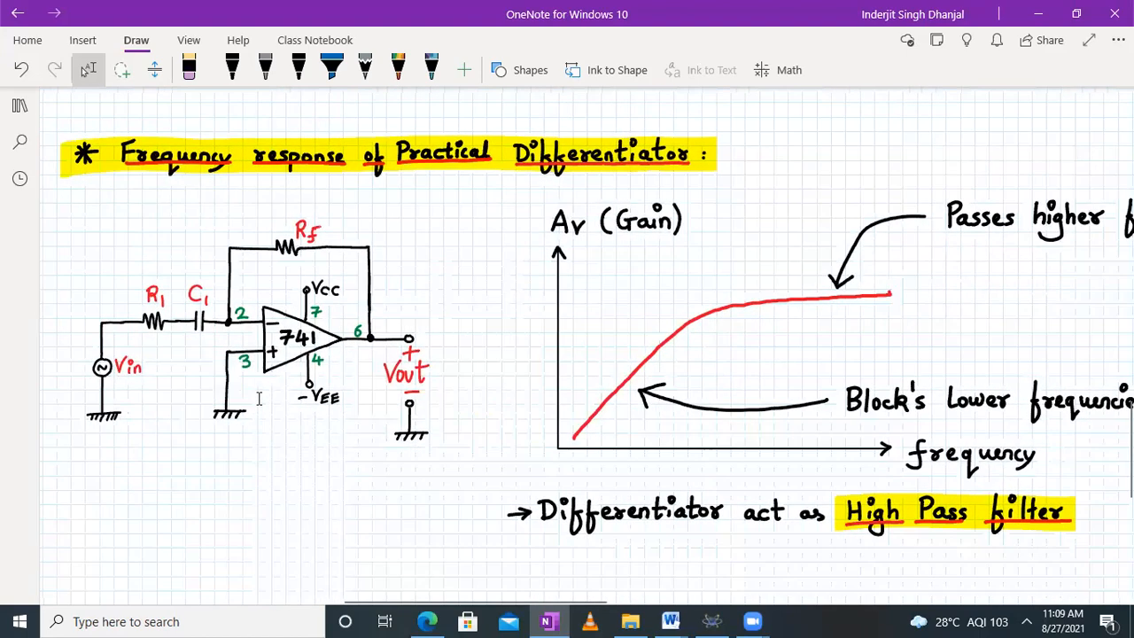
scroll(258, 399, down, 1)
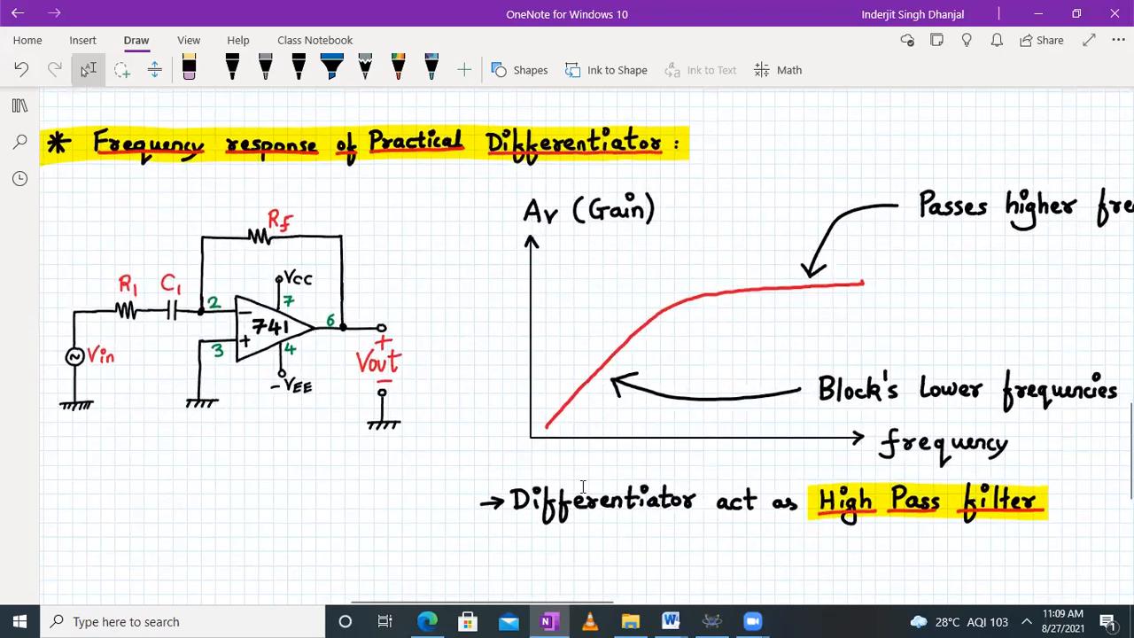
click(429, 622)
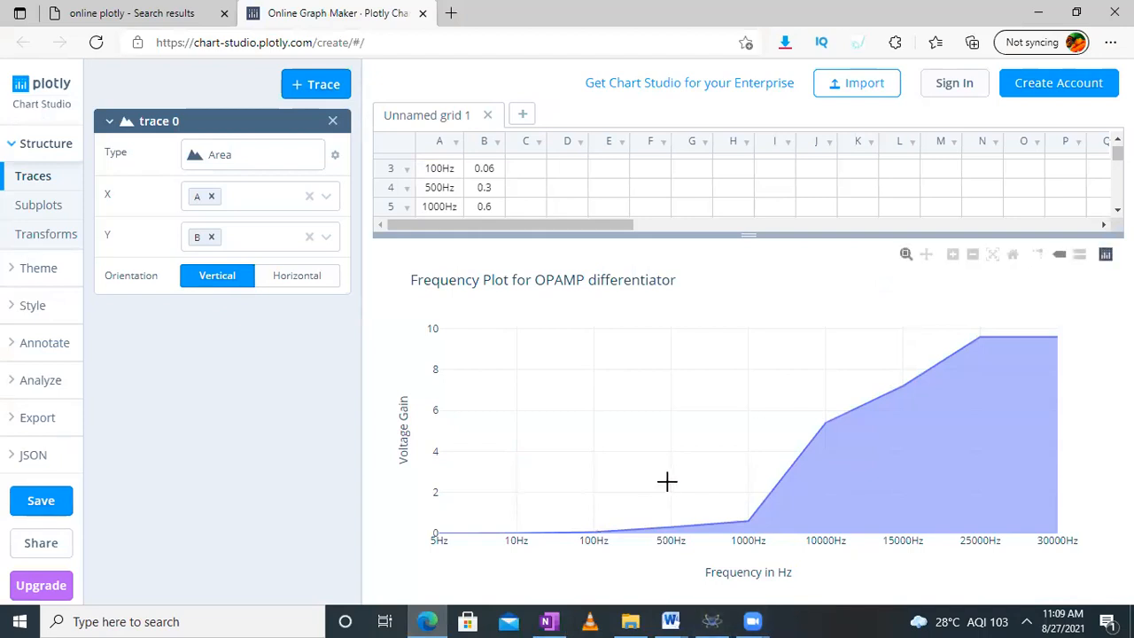
Check the differentiator observation table in the Word document Experiment_3_Opamp_Differentiator and minimize that document.
click(673, 622)
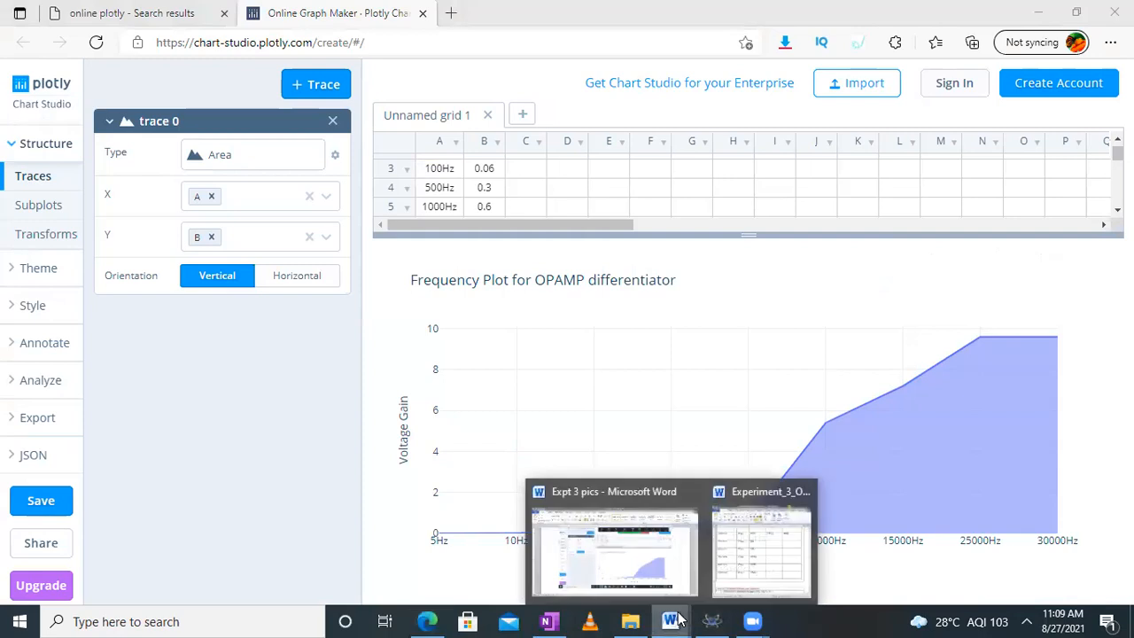
click(738, 543)
scroll(376, 257, up, 1)
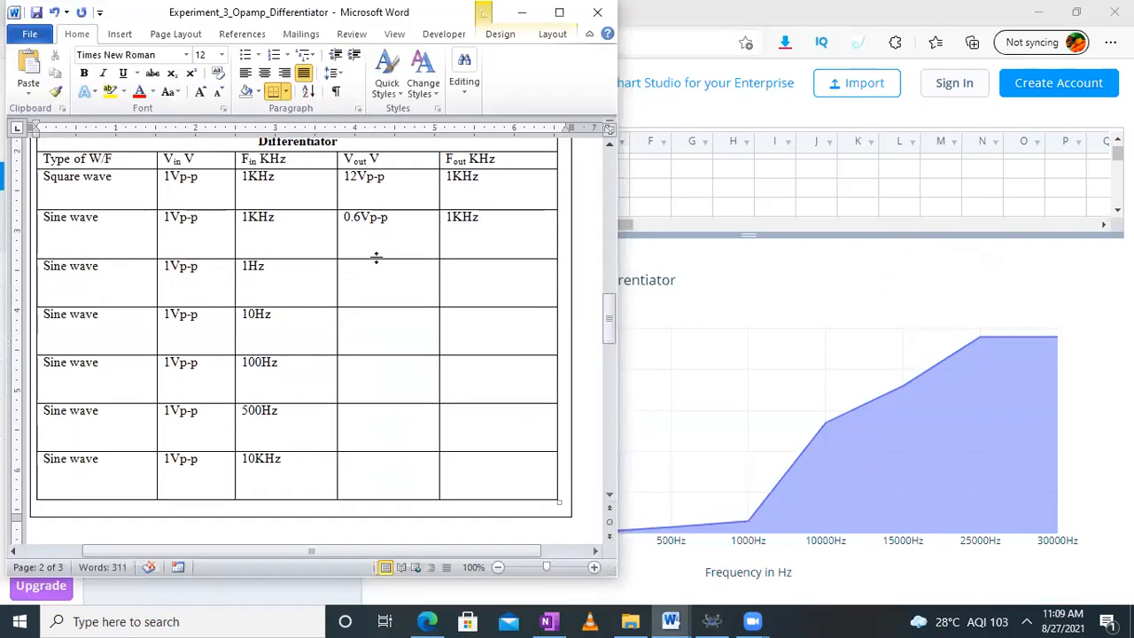
click(522, 13)
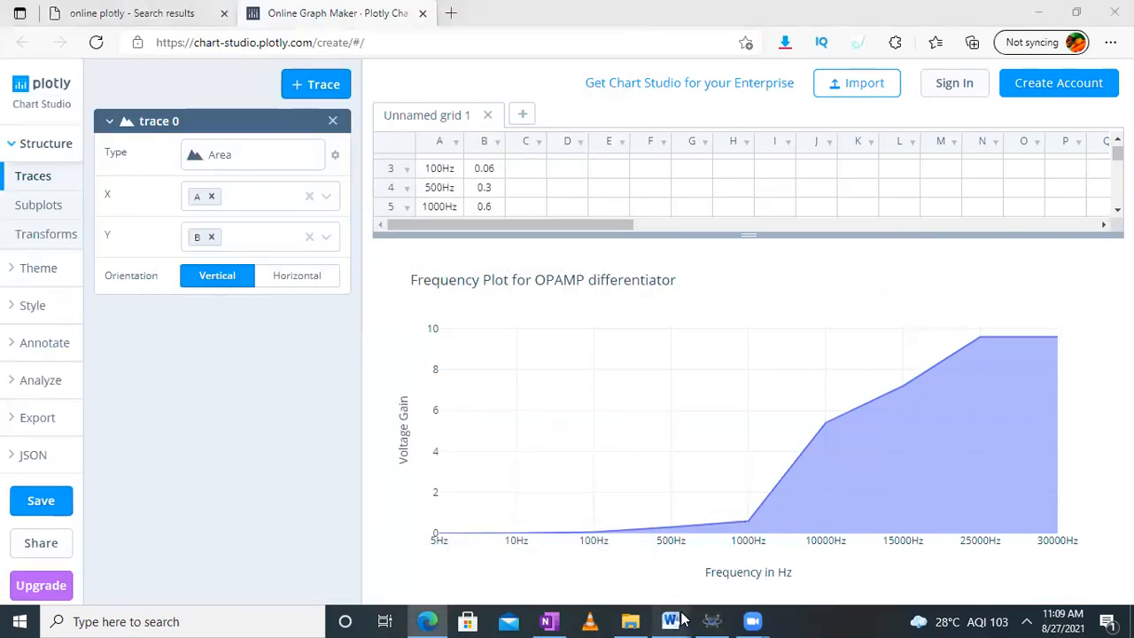
Review the roll-number Rf values in the Word document Expt 3 pics and look at the op-amp differentiator schematic in Proteus.
click(681, 619)
click(610, 562)
scroll(358, 360, up, 8)
scroll(358, 360, up, 15)
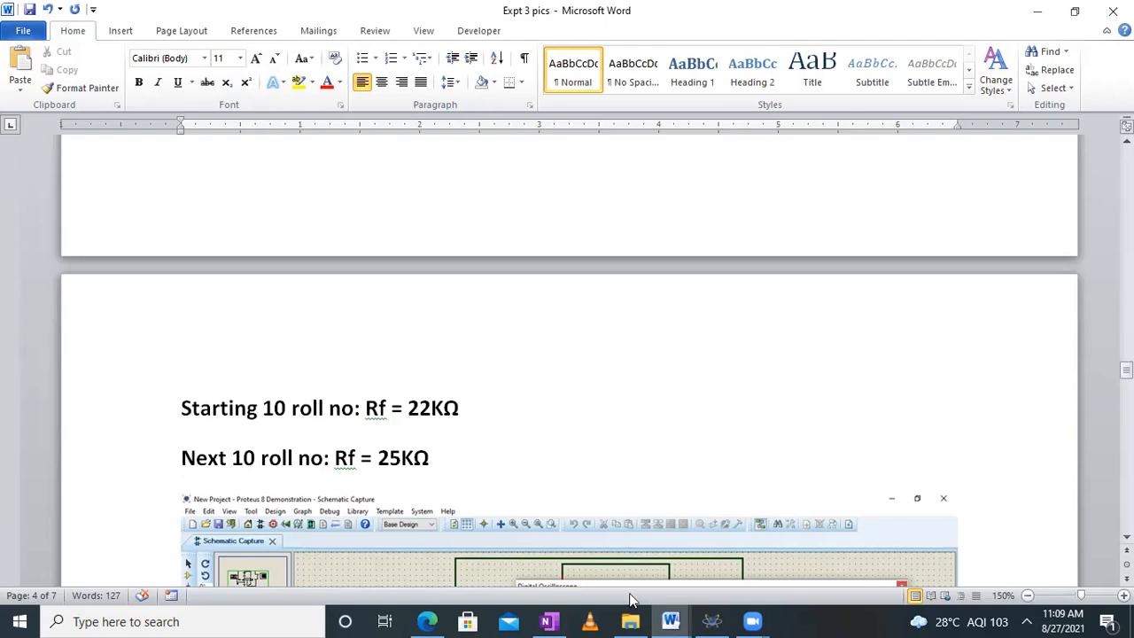
click(712, 621)
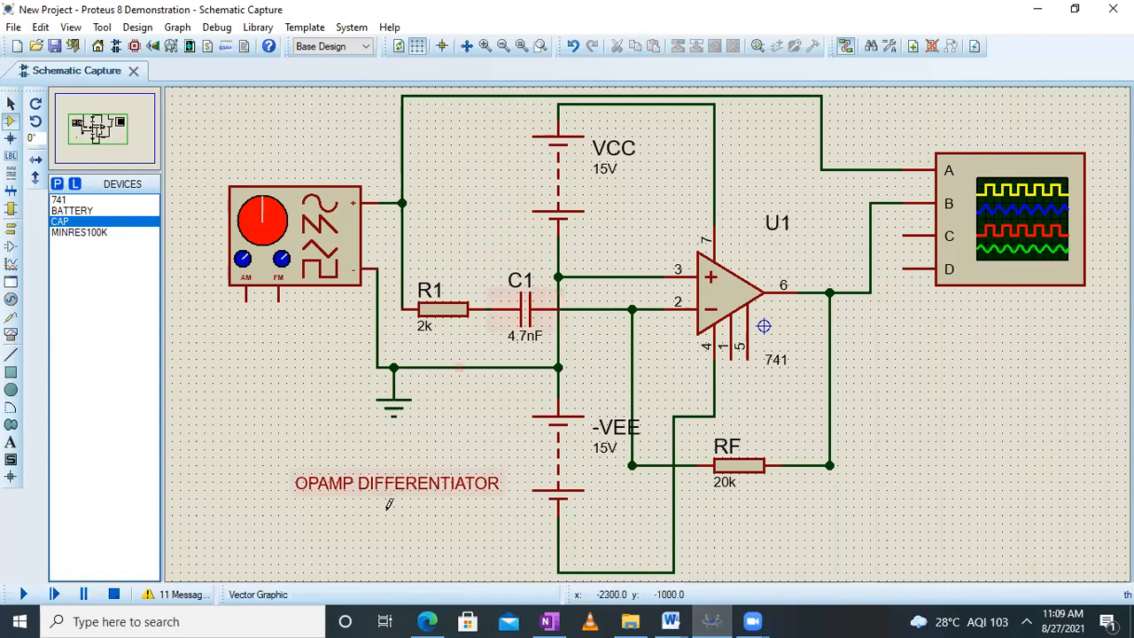
Compare the Chart Studio frequency plot once more with the high-pass gain curve in the OneNote notes, ending on the plot.
click(428, 621)
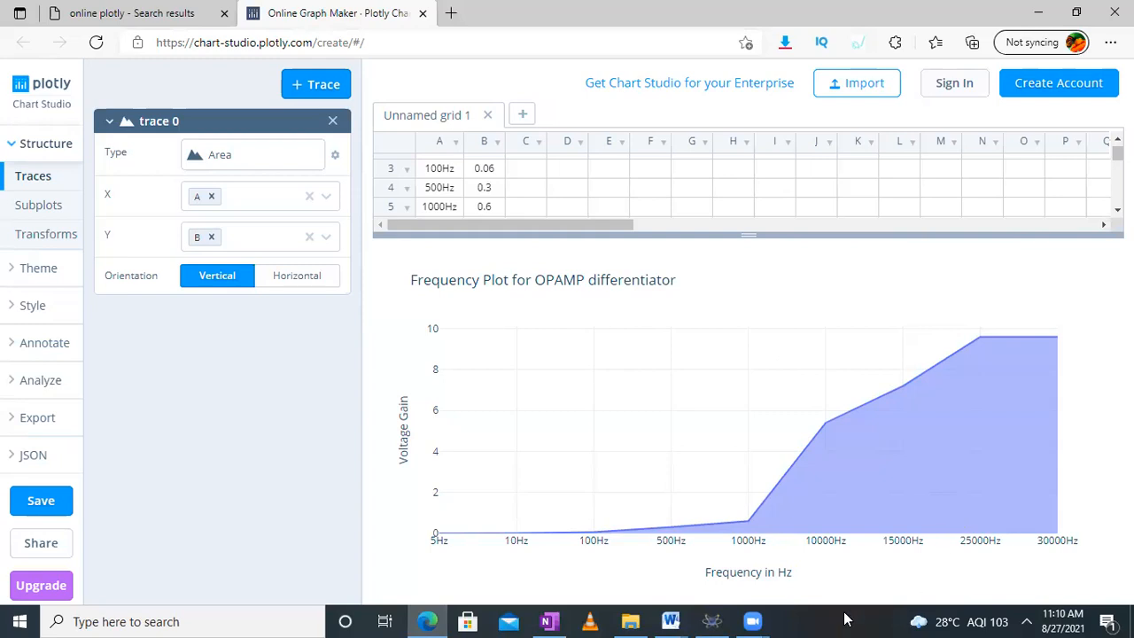
click(550, 620)
scroll(608, 483, right, 1)
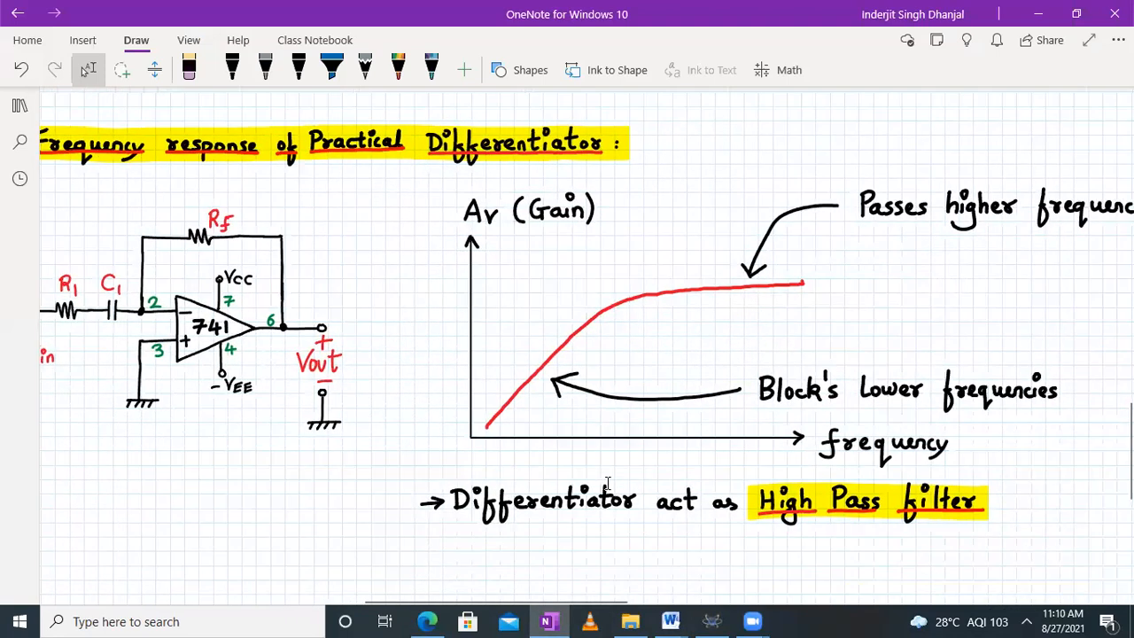
scroll(886, 437, right, 2)
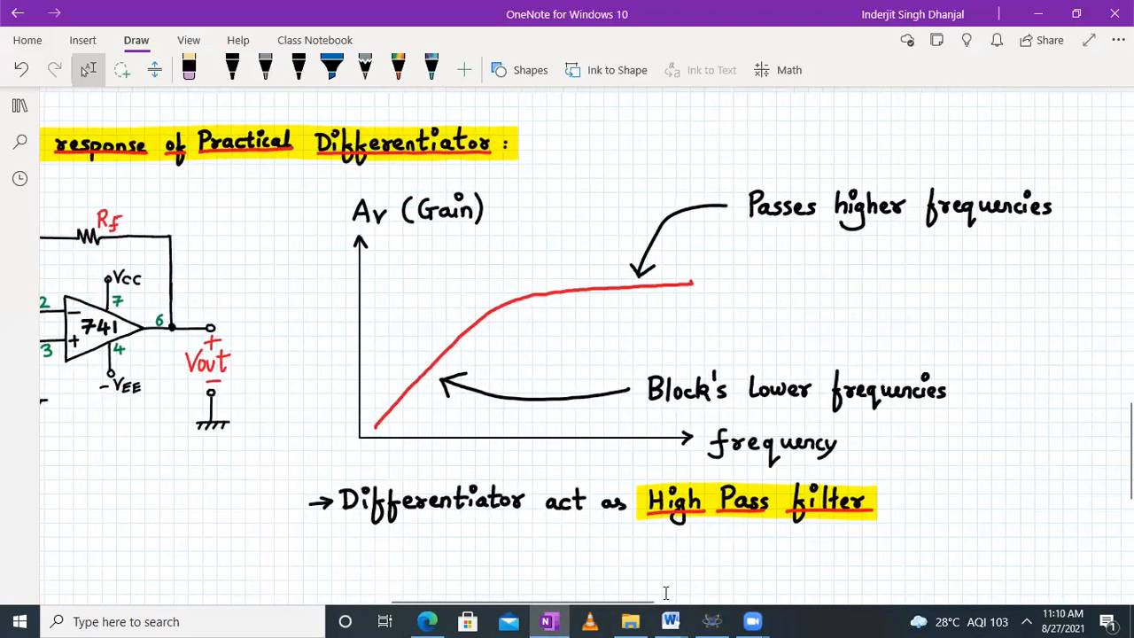
click(427, 620)
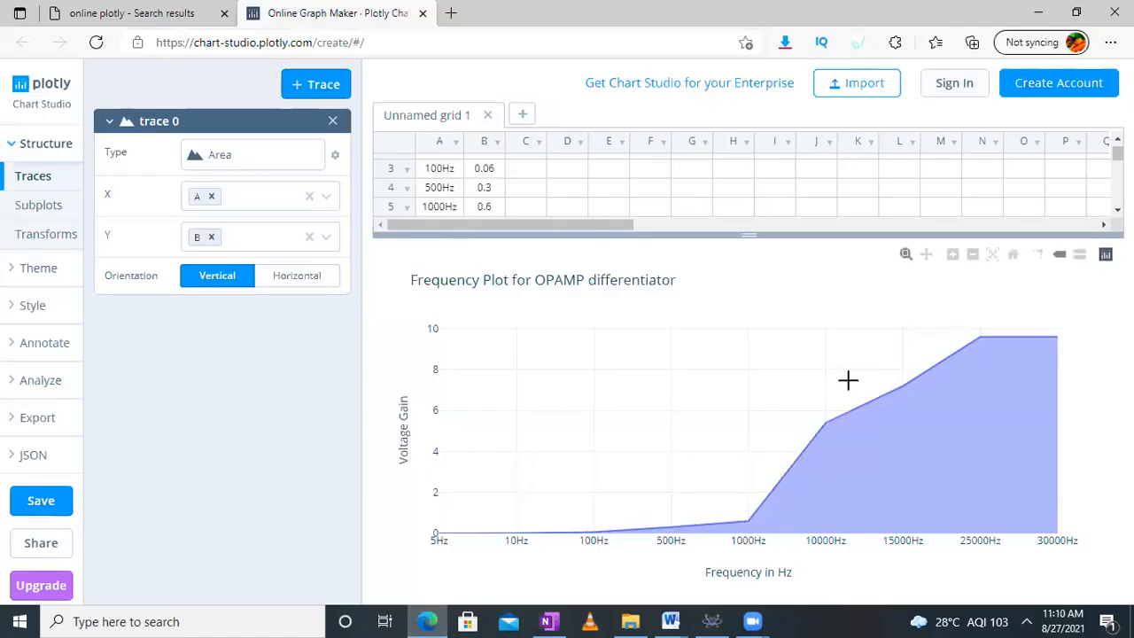